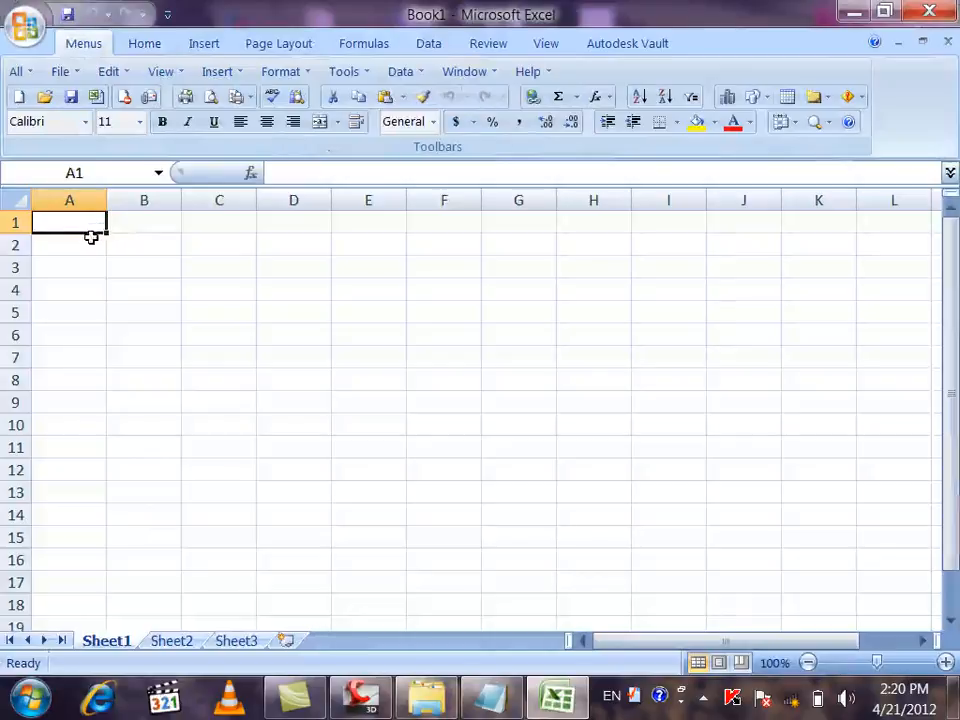
Paste the copied survey point data into Sheet1 starting at cell A1
key("ctrl+v")
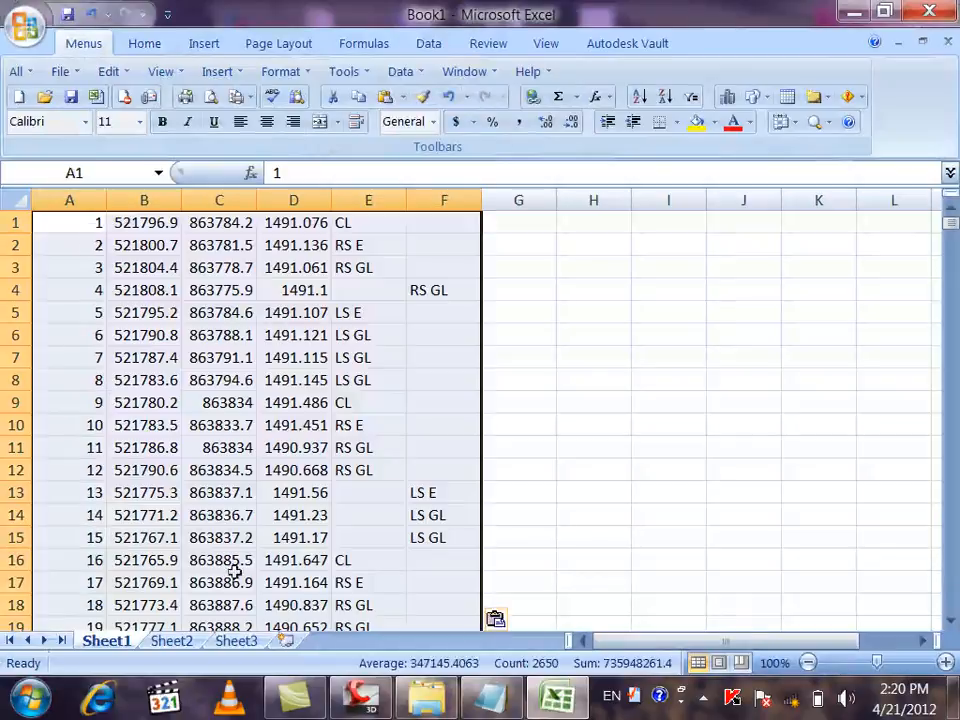
left_click(608, 422)
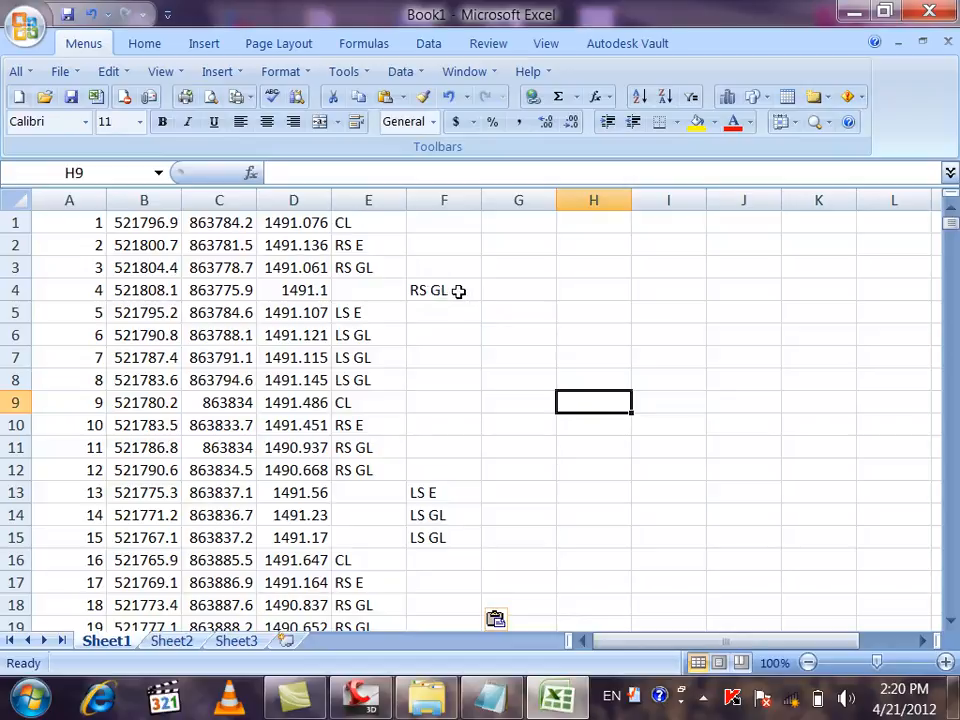
Examine the point codes in F13:F15 and the neighbouring cells E13:E15
scroll(468, 340, "down", 2)
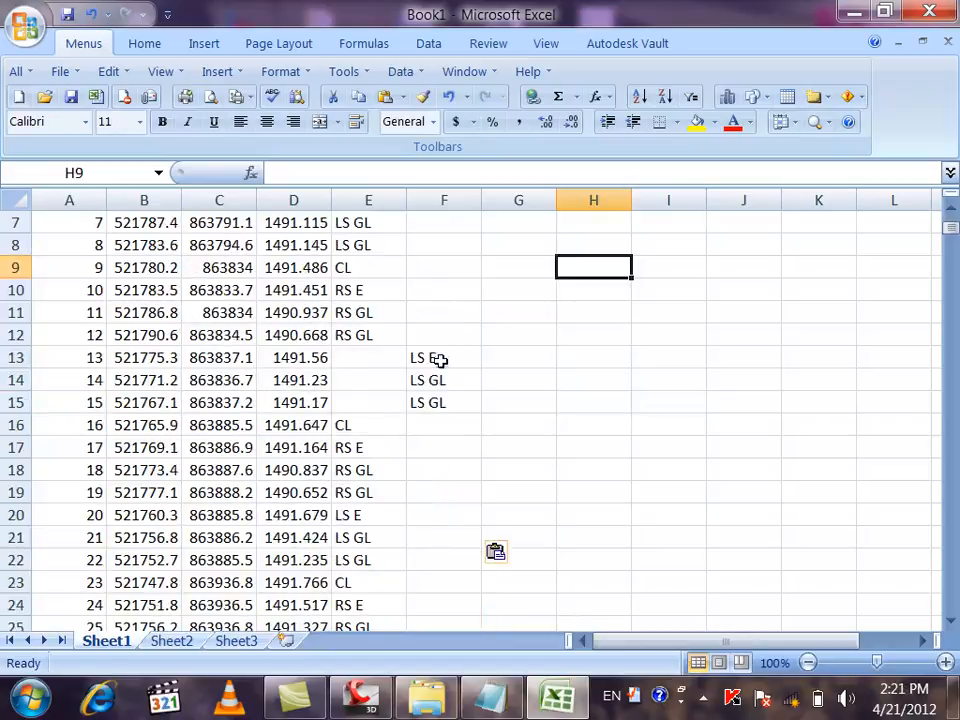
left_click_drag(446, 351, 436, 390)
left_click(373, 367)
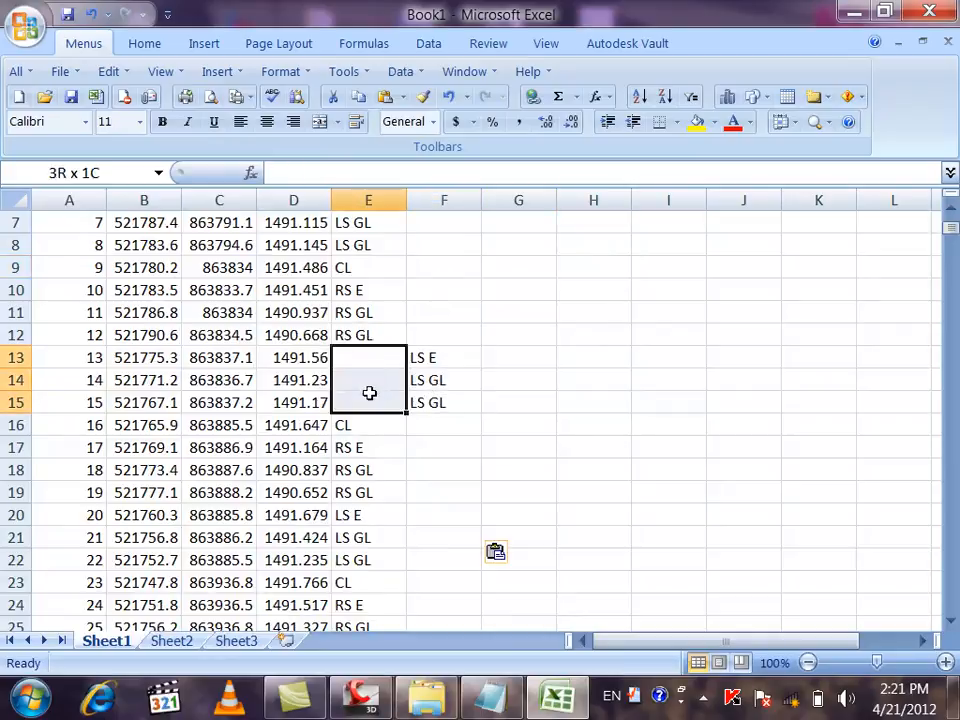
scroll(478, 361, "up", 2)
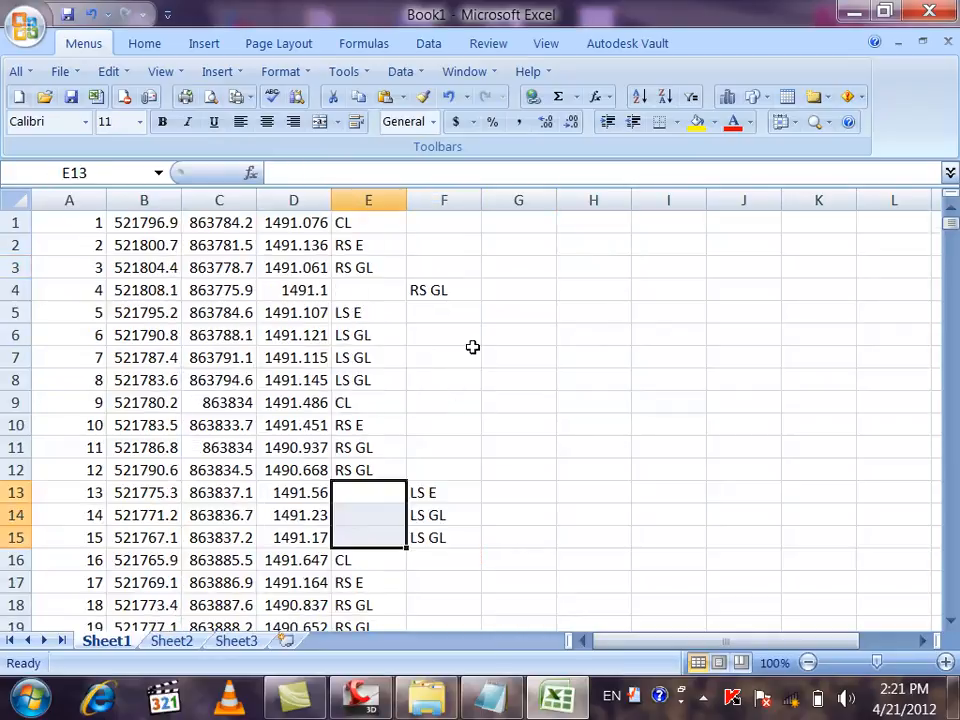
Move the RS GL code of point 4 from cell F4 to E4
left_click(446, 290)
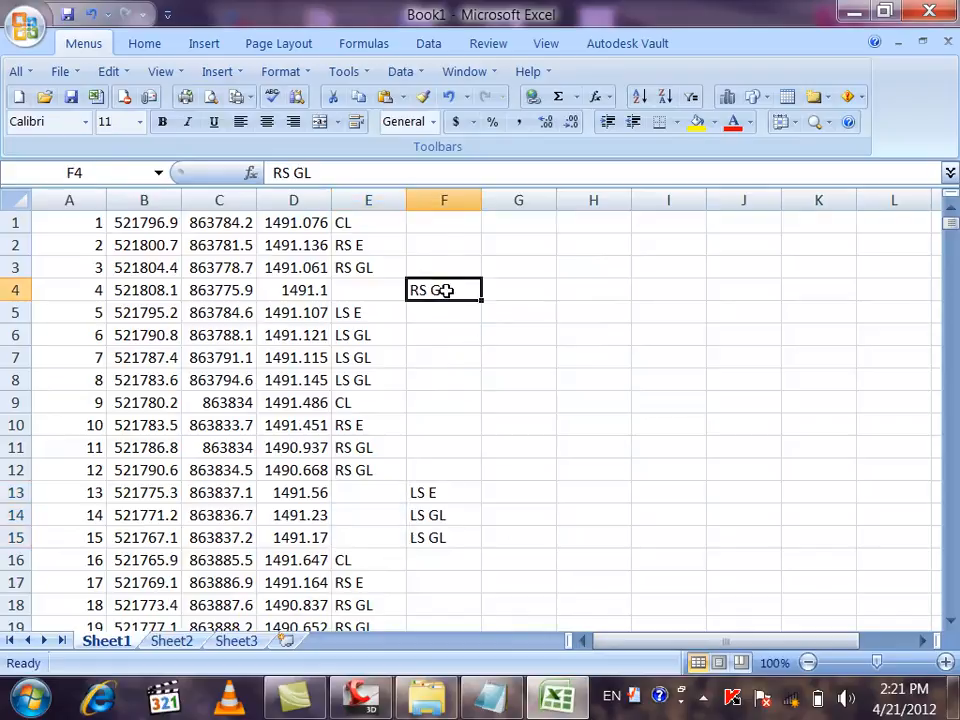
right_click(446, 290)
left_click(488, 305)
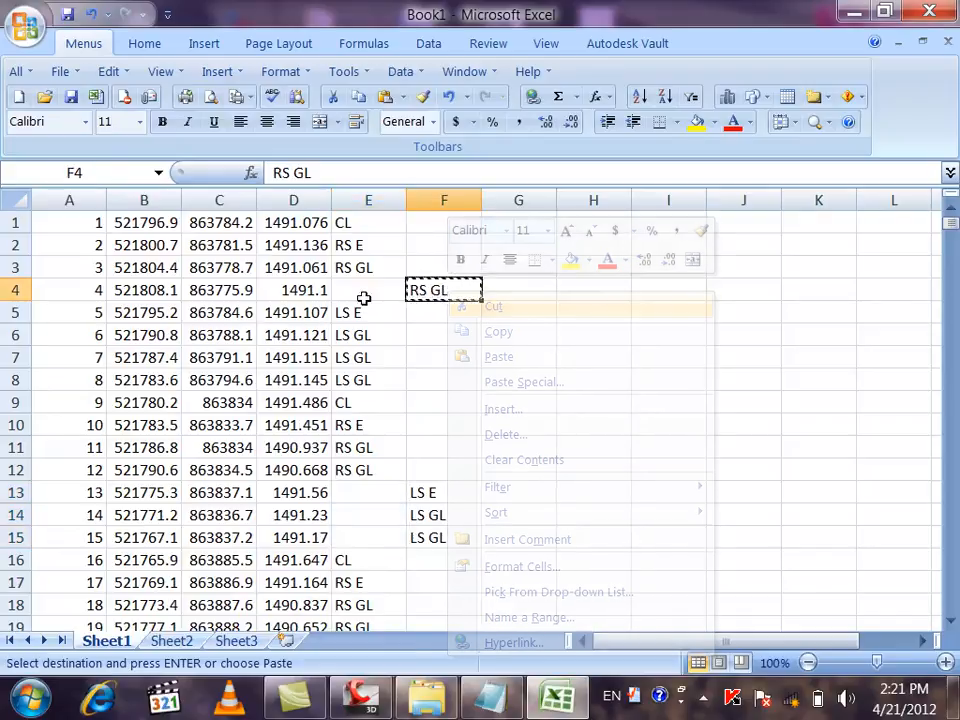
right_click(369, 295)
left_click(380, 357)
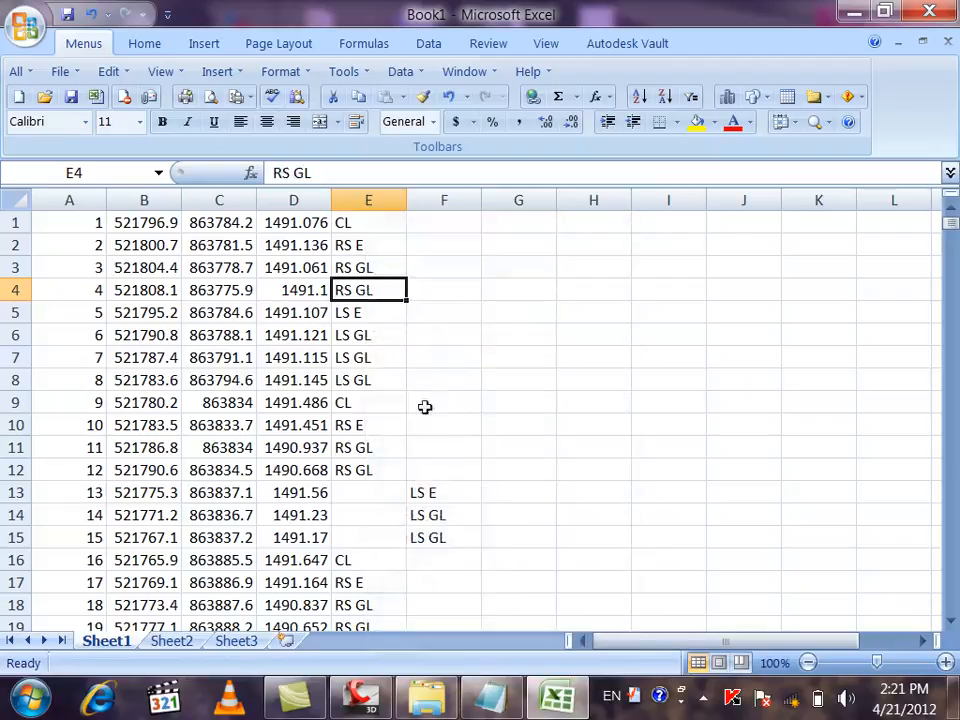
Move the codes of points 13 to 15 from F13:F15 into E13:E15
left_click_drag(444, 492, 443, 537)
right_click(444, 513)
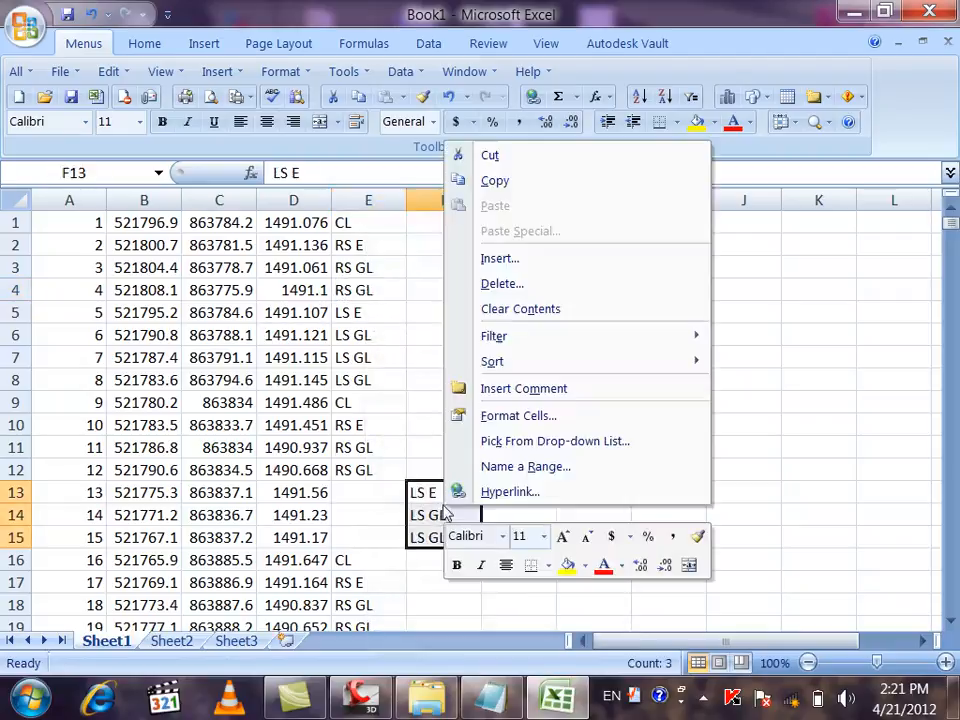
left_click(490, 154)
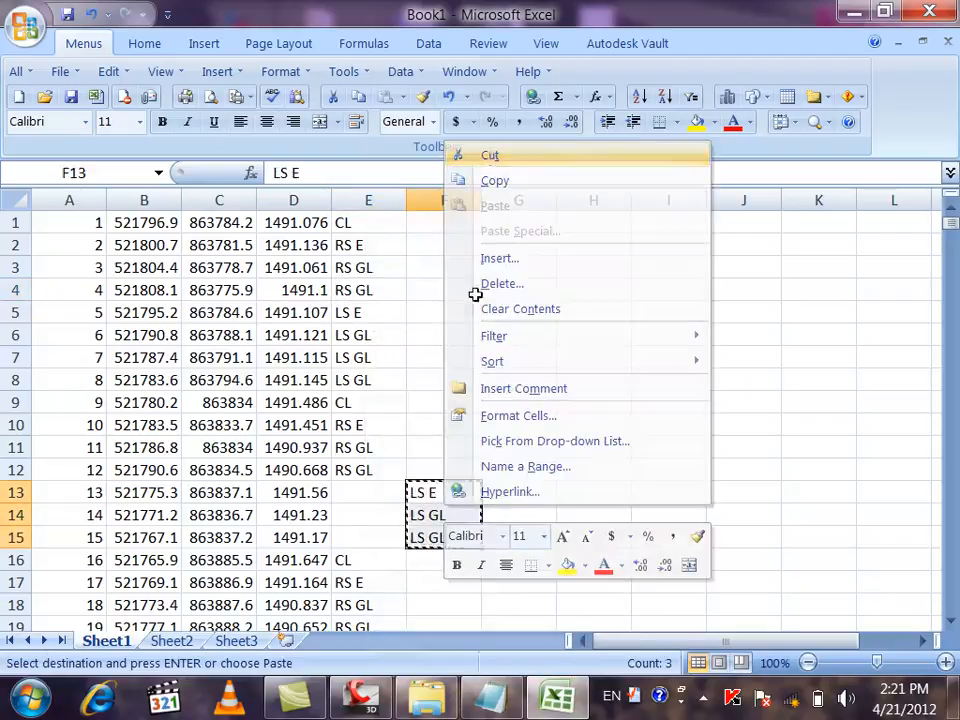
right_click(379, 491)
left_click(433, 193)
Move the RS GL code of point 26 from cell F26 to E26
scroll(433, 266, "down", 5)
right_click(442, 448)
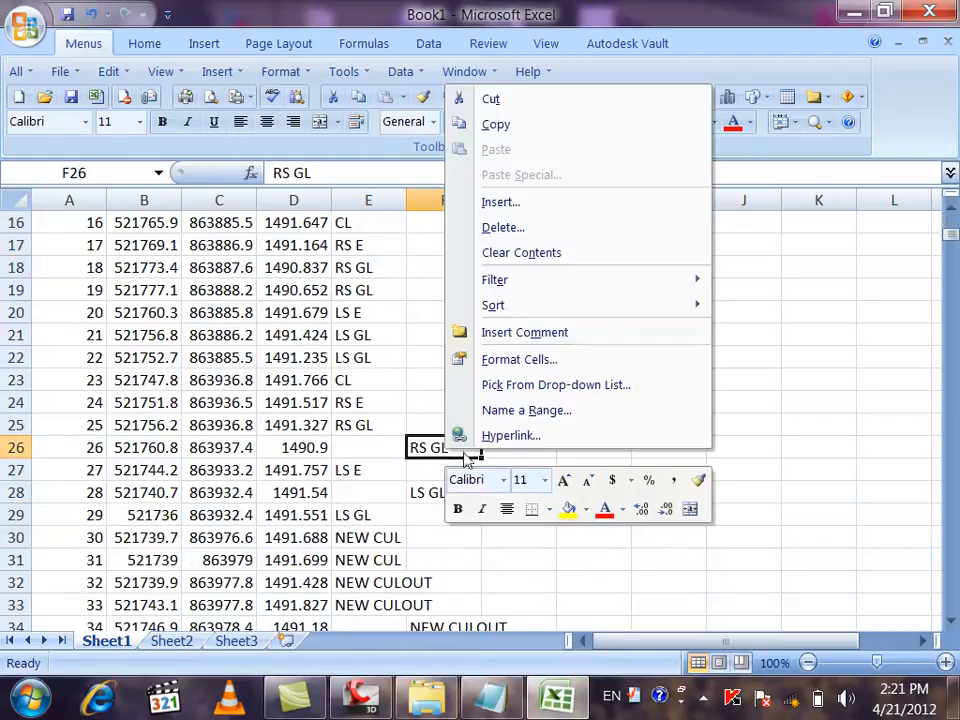
left_click(503, 104)
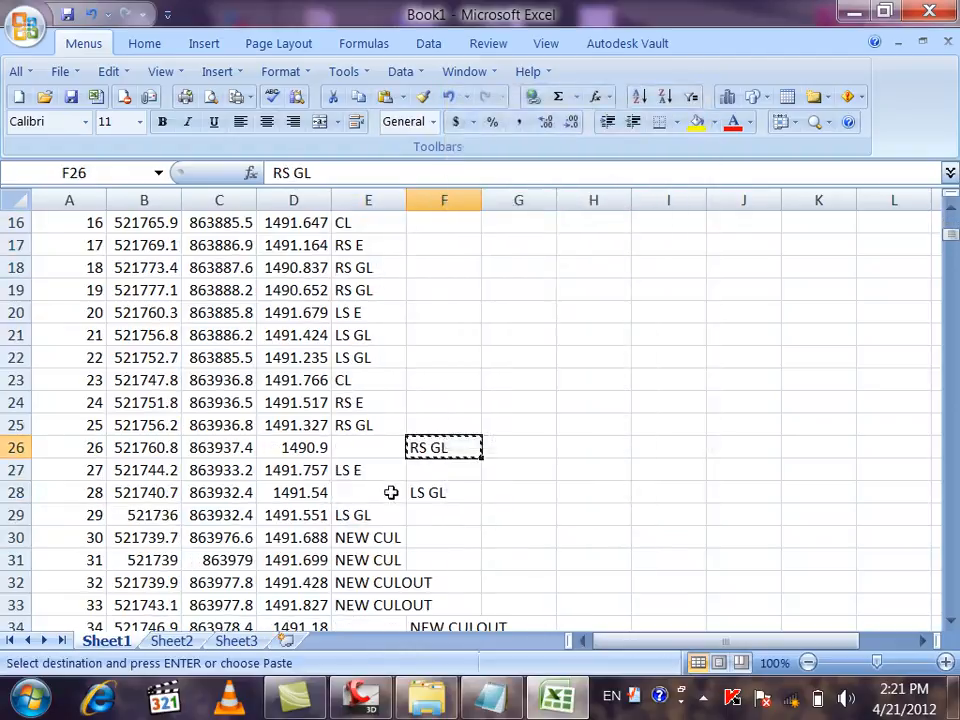
right_click(371, 451)
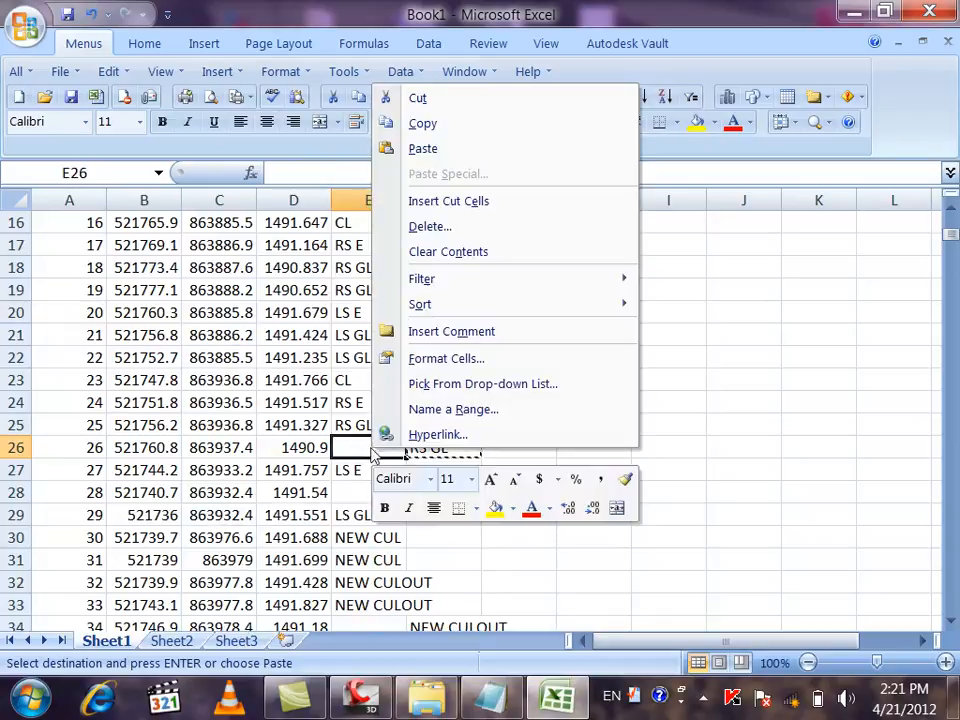
left_click(424, 149)
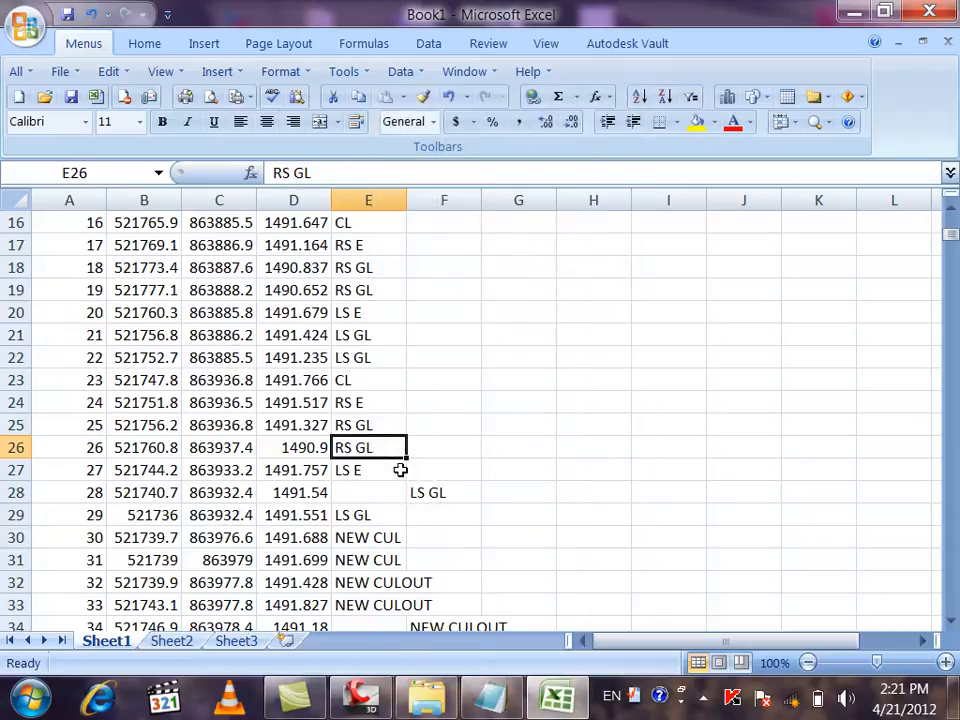
Move the LS GL code of point 28 from cell F28 to E28
right_click(426, 490)
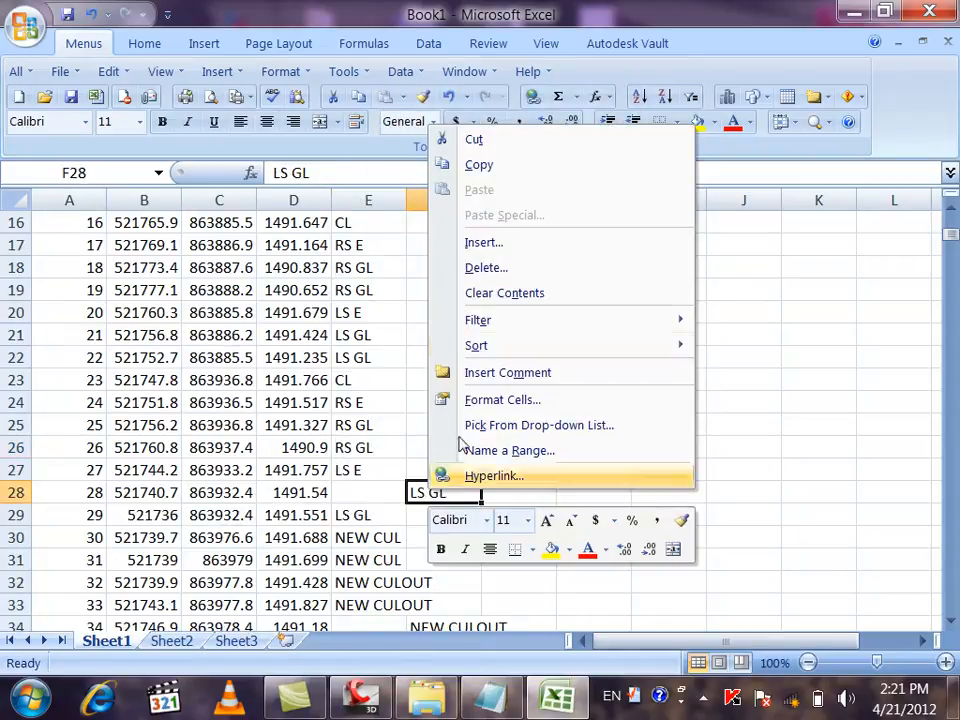
left_click(469, 138)
right_click(372, 497)
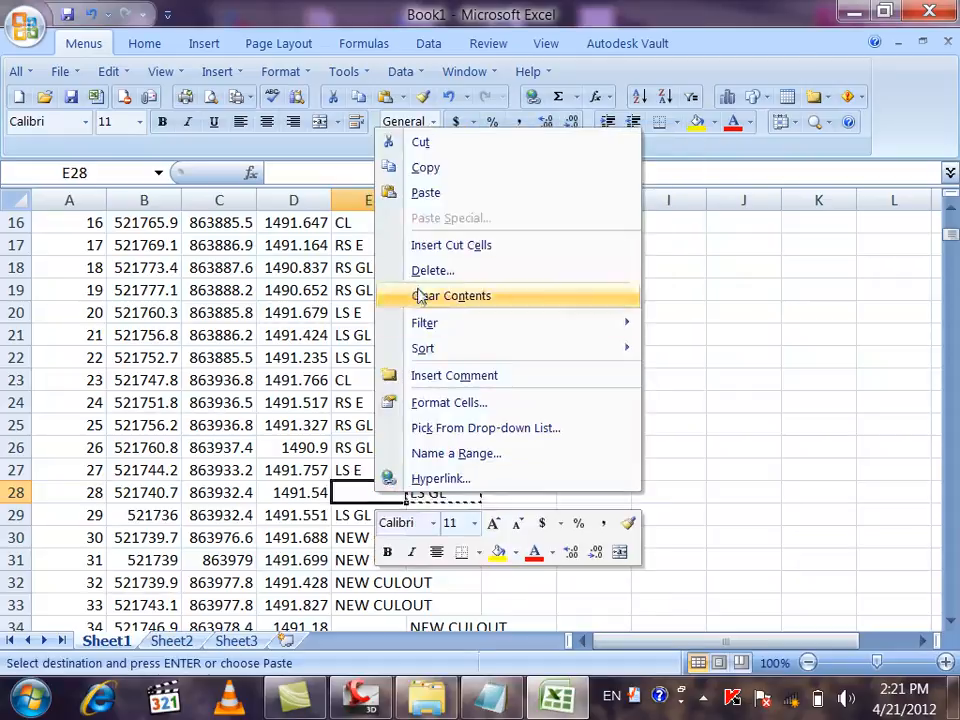
left_click(426, 193)
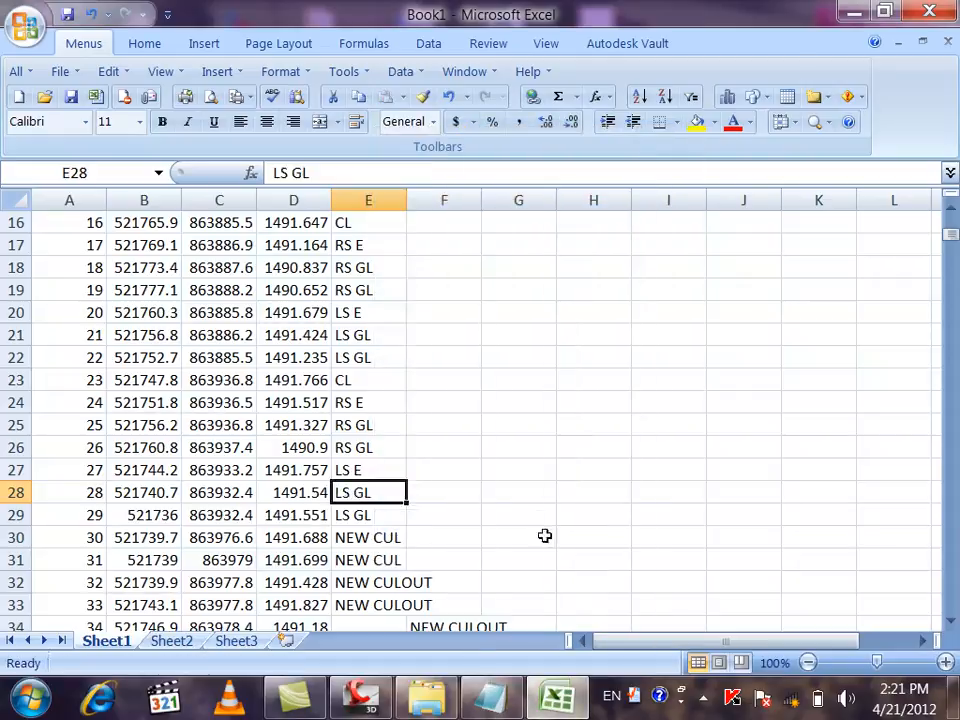
Move the NEW CULOUT code of point 34 from cell F34 to E34
scroll(547, 559, "down", 3)
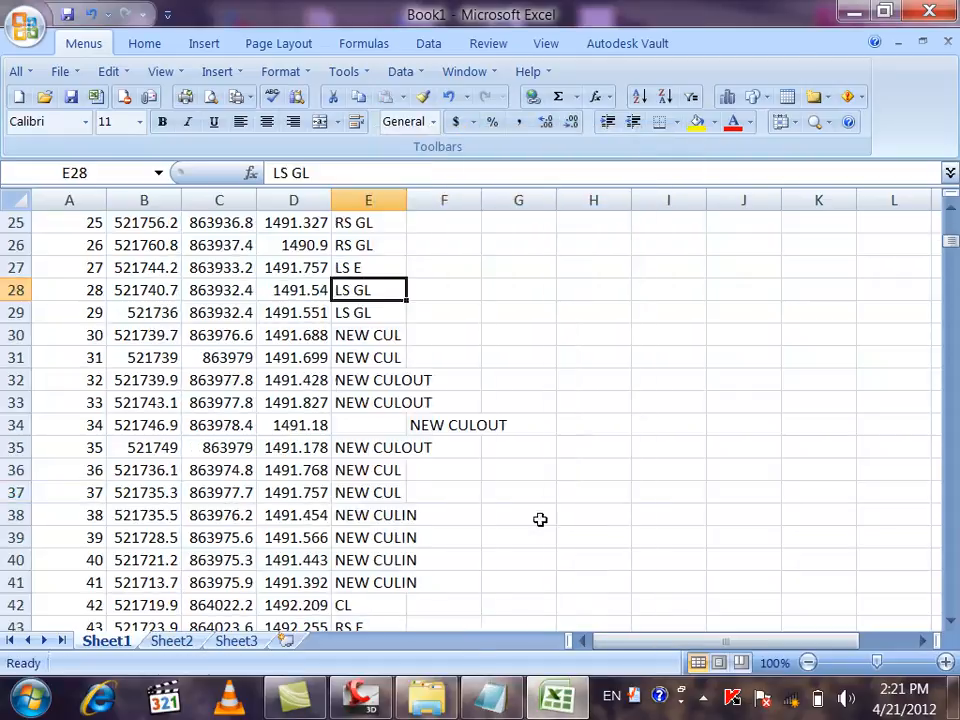
right_click(463, 426)
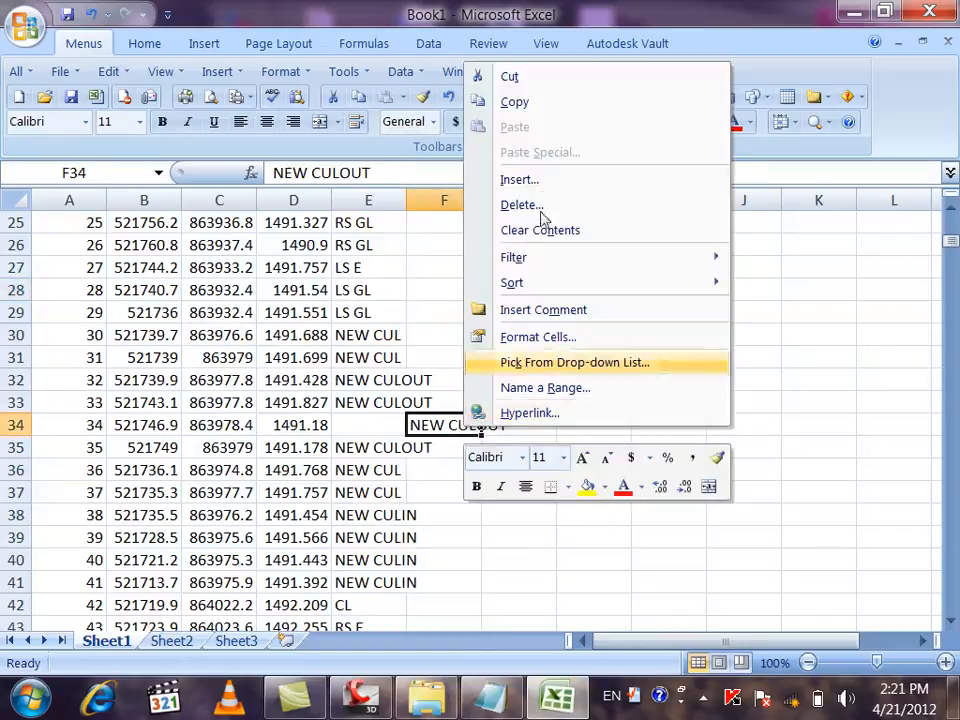
left_click(495, 78)
right_click(386, 430)
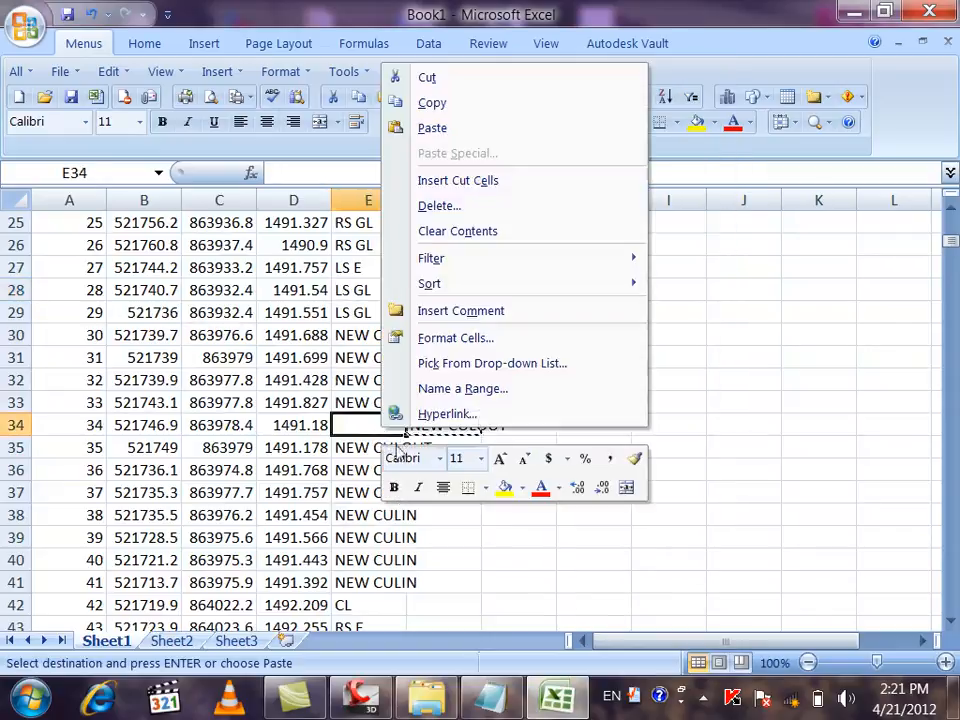
left_click(545, 130)
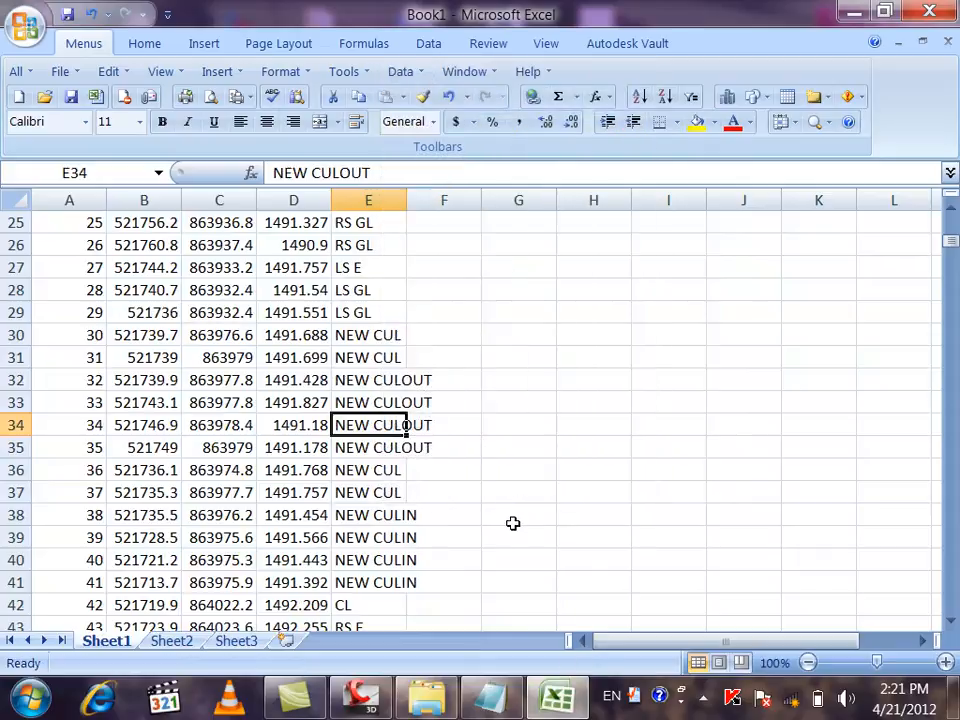
Move the RS GL code of point 51 from cell F51 to E51
scroll(514, 501, "down", 5)
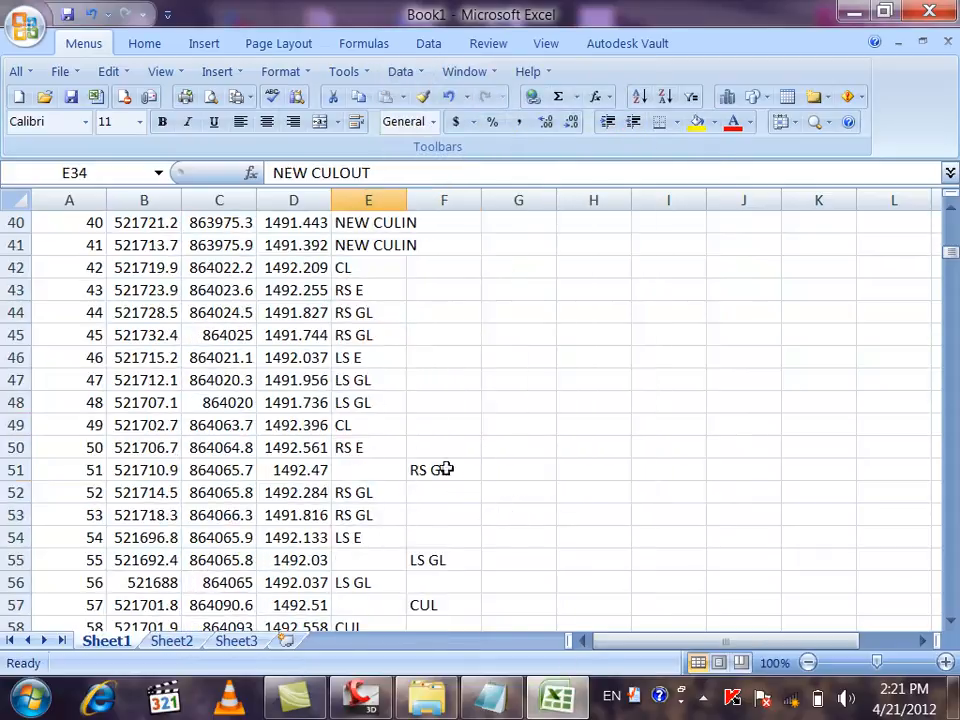
right_click(444, 469)
left_click(500, 122)
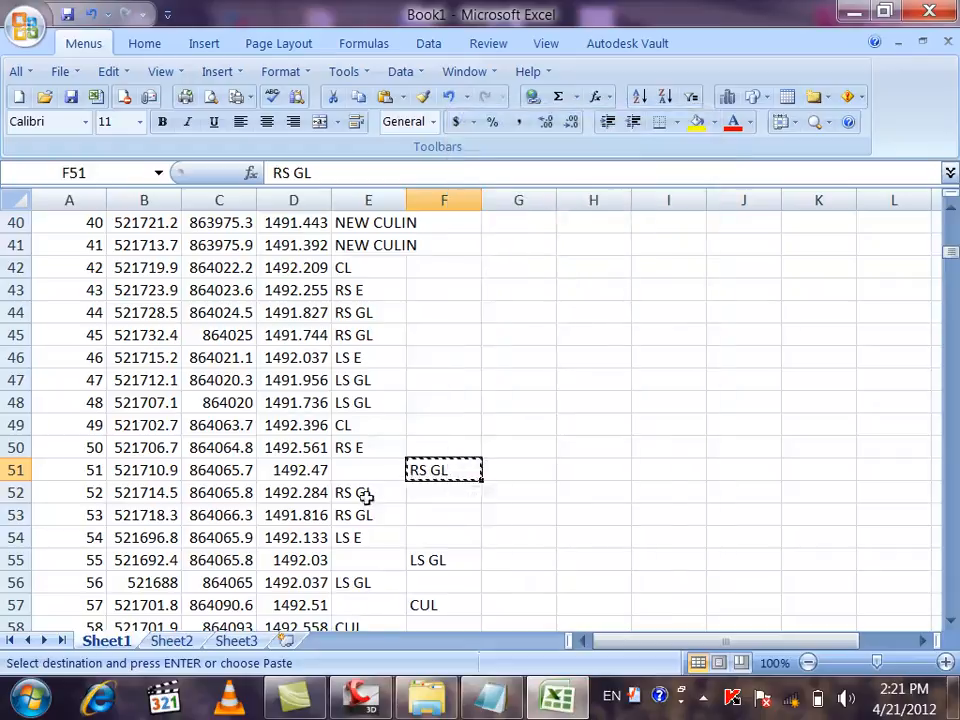
right_click(373, 469)
left_click(429, 178)
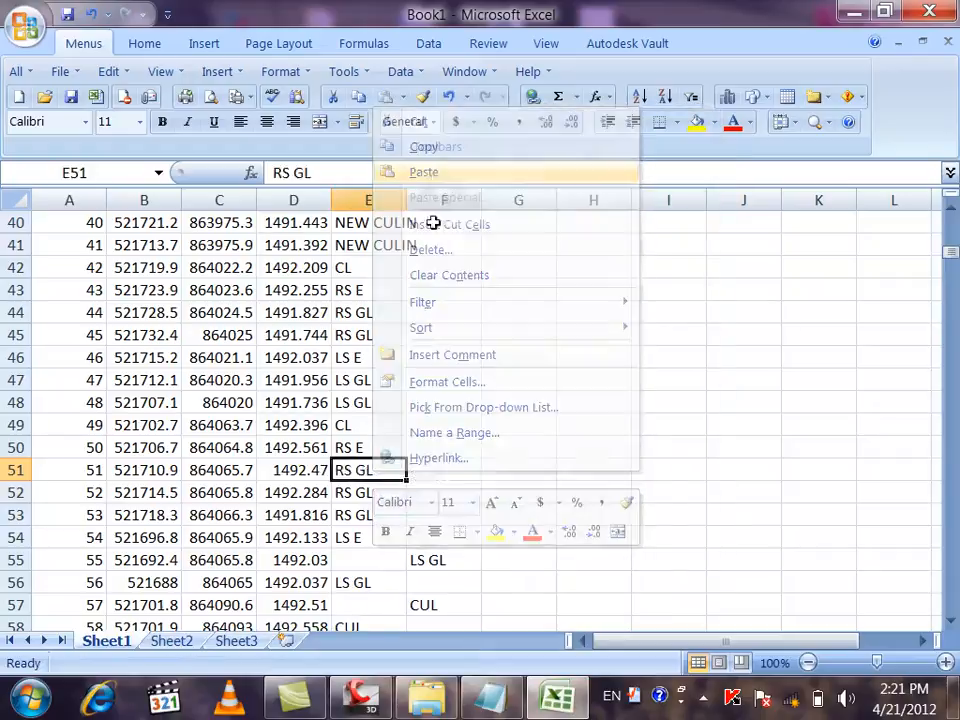
Move the LS GL code of point 55 from cell F55 to E55
right_click(441, 558)
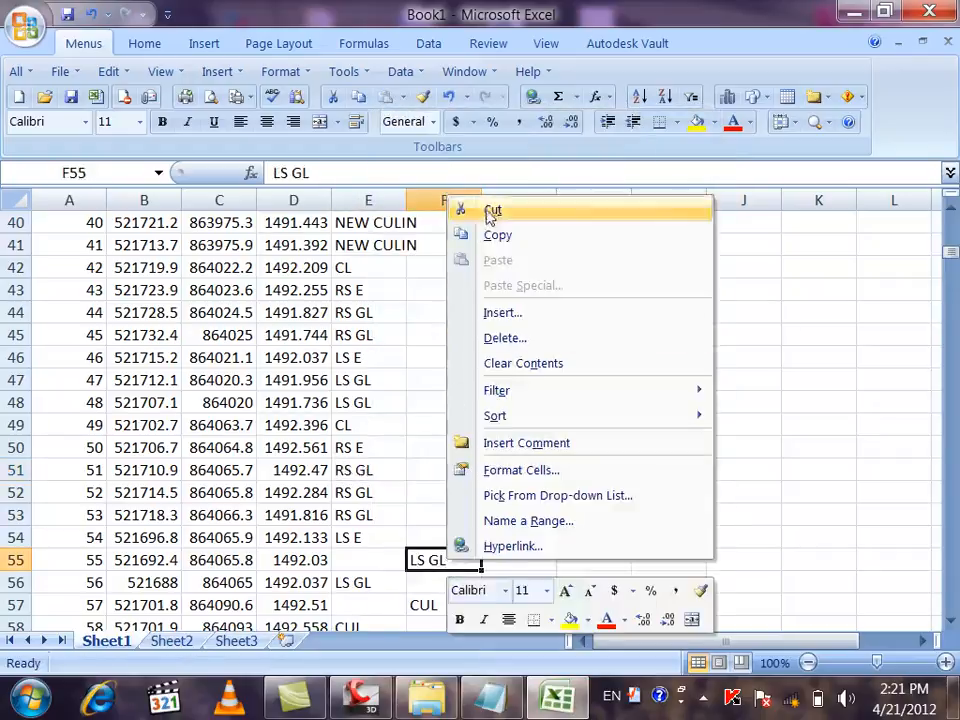
left_click(490, 212)
right_click(354, 562)
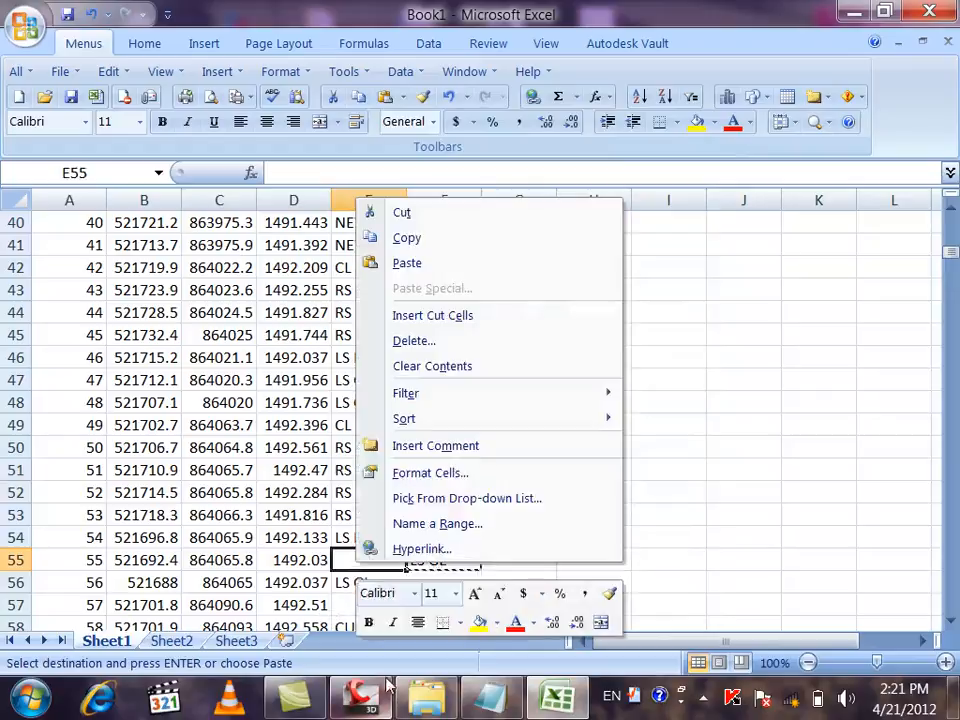
left_click(414, 264)
Move the CUL code of point 57 from cell F57 to E57
scroll(410, 335, "down", 4)
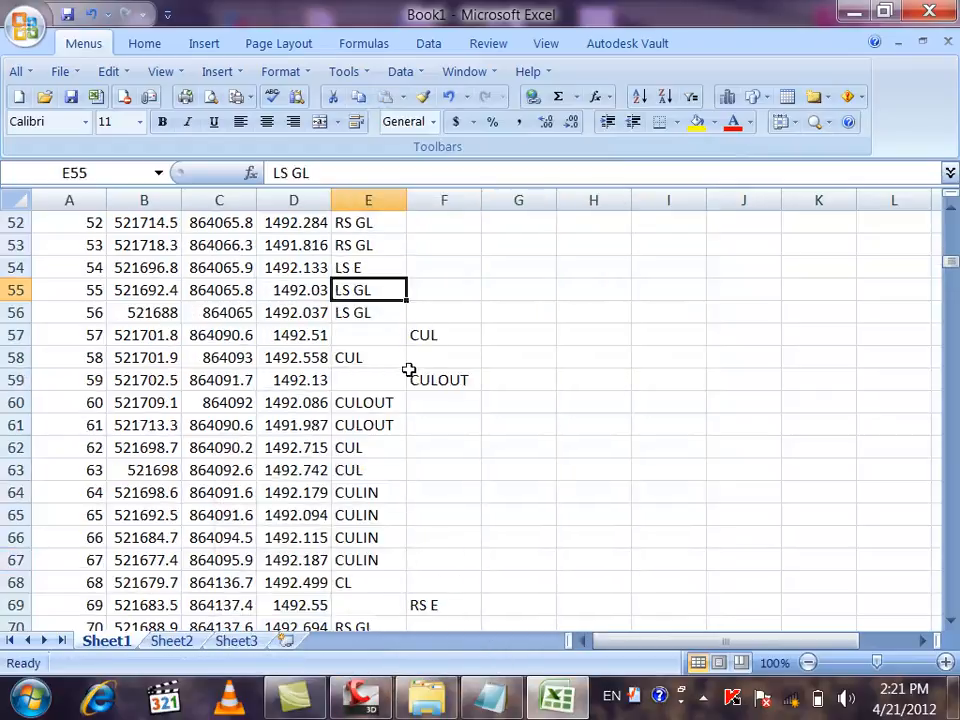
right_click(427, 334)
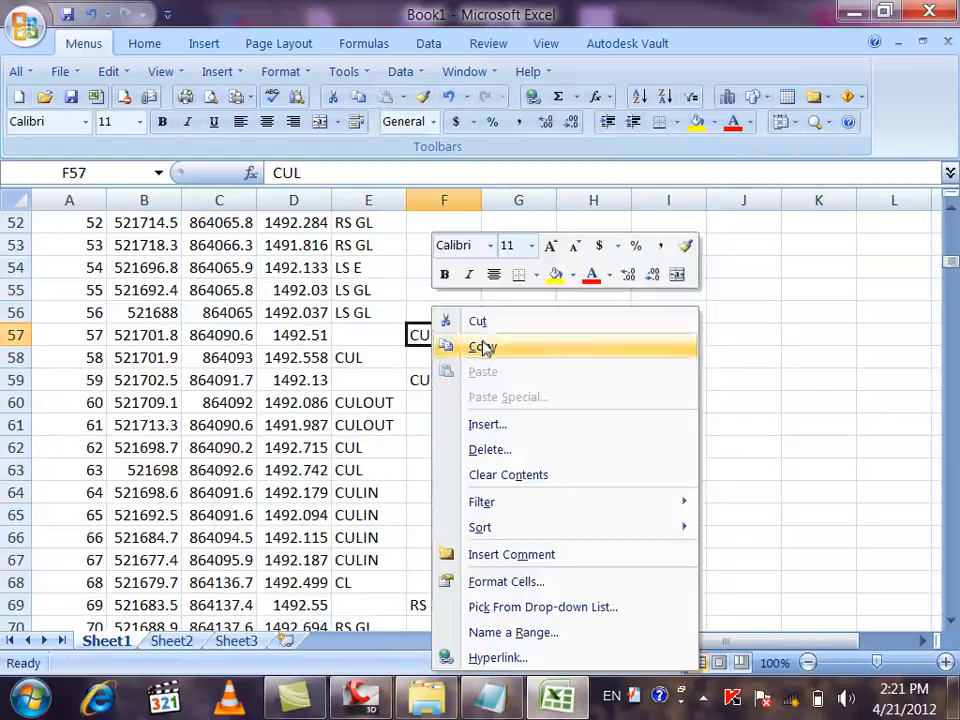
left_click(481, 324)
right_click(373, 331)
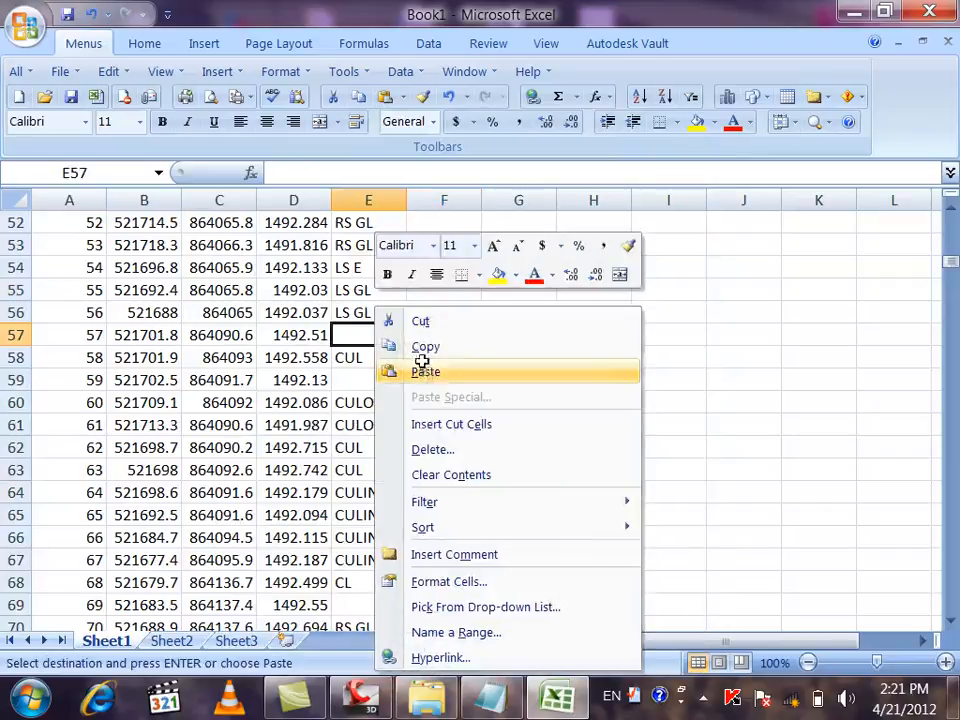
left_click(420, 370)
Move the CULOUT code of point 59 from cell F59 to E59
right_click(432, 386)
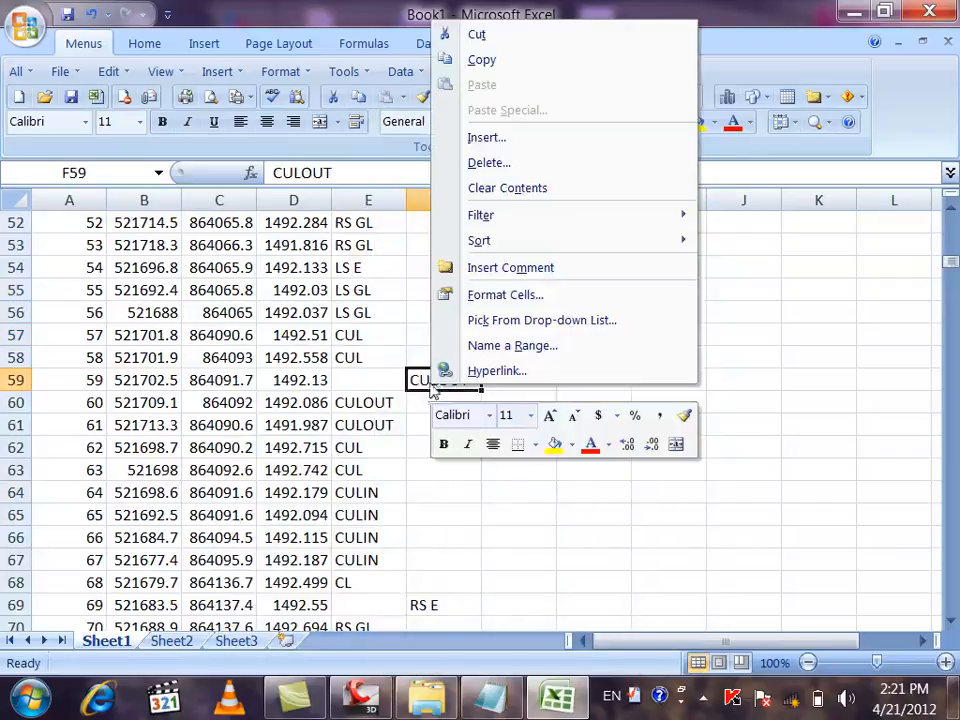
left_click(478, 35)
right_click(386, 373)
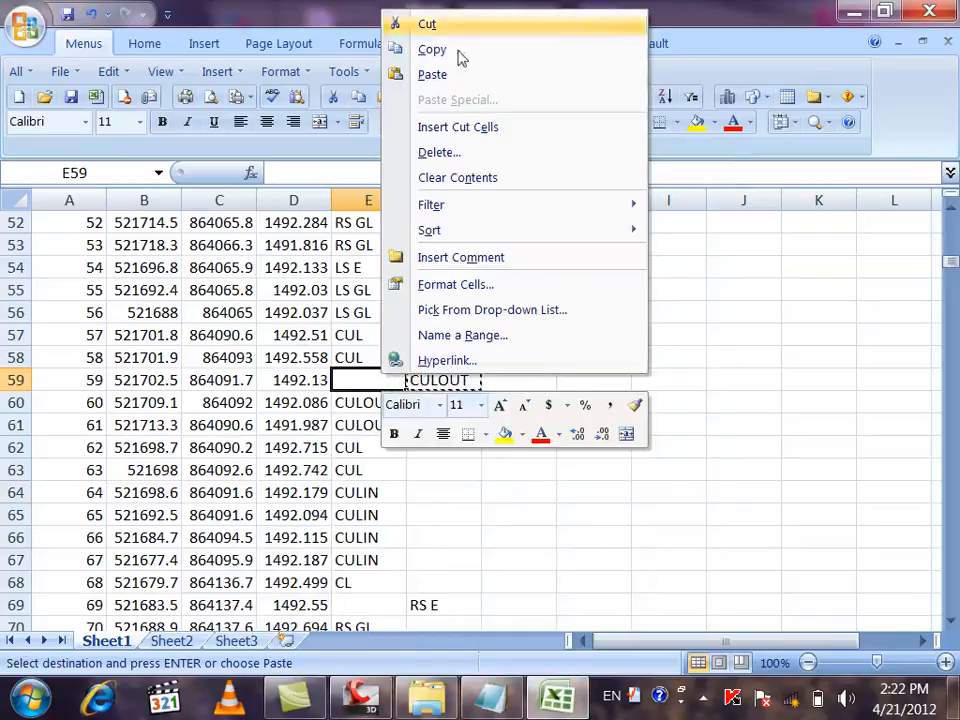
left_click(425, 73)
Move the RS E code of point 69 from cell F69 to E69
scroll(412, 262, "down", 2)
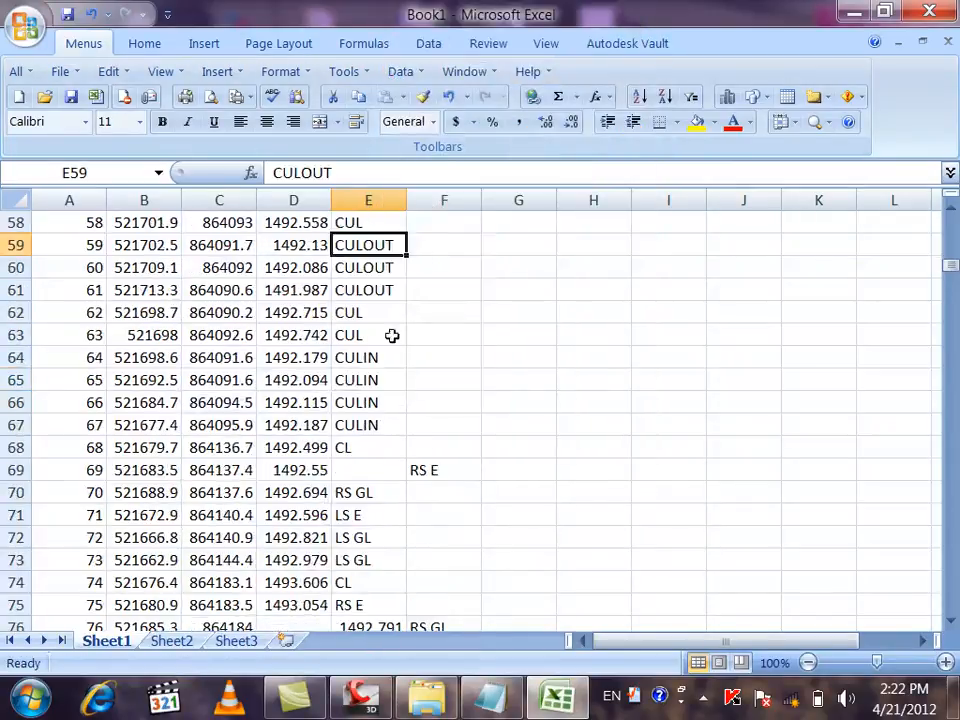
right_click(422, 470)
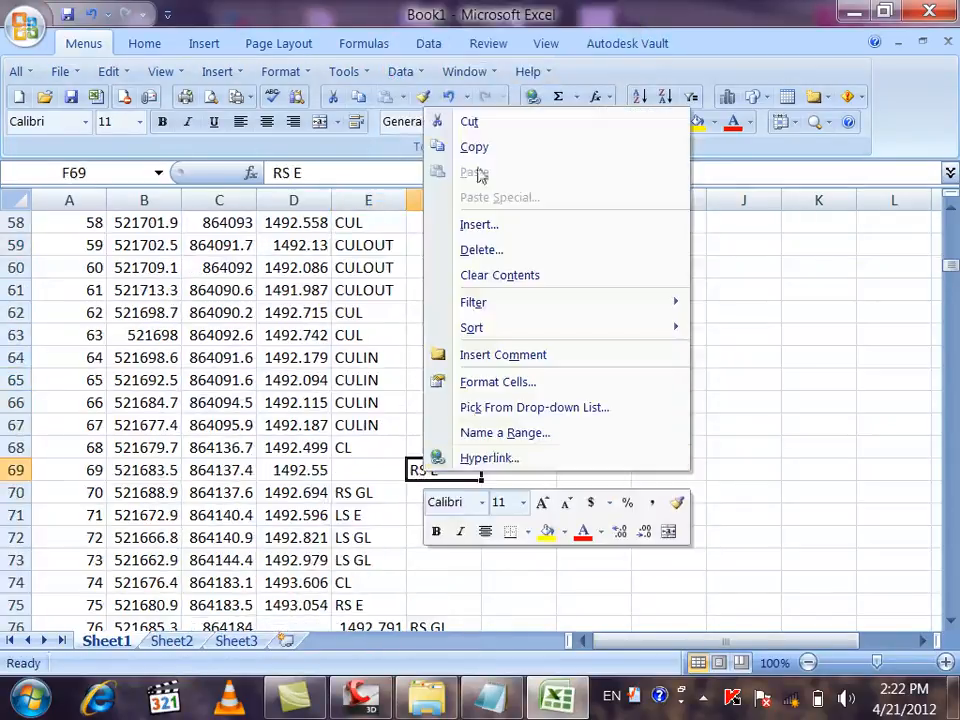
left_click(480, 122)
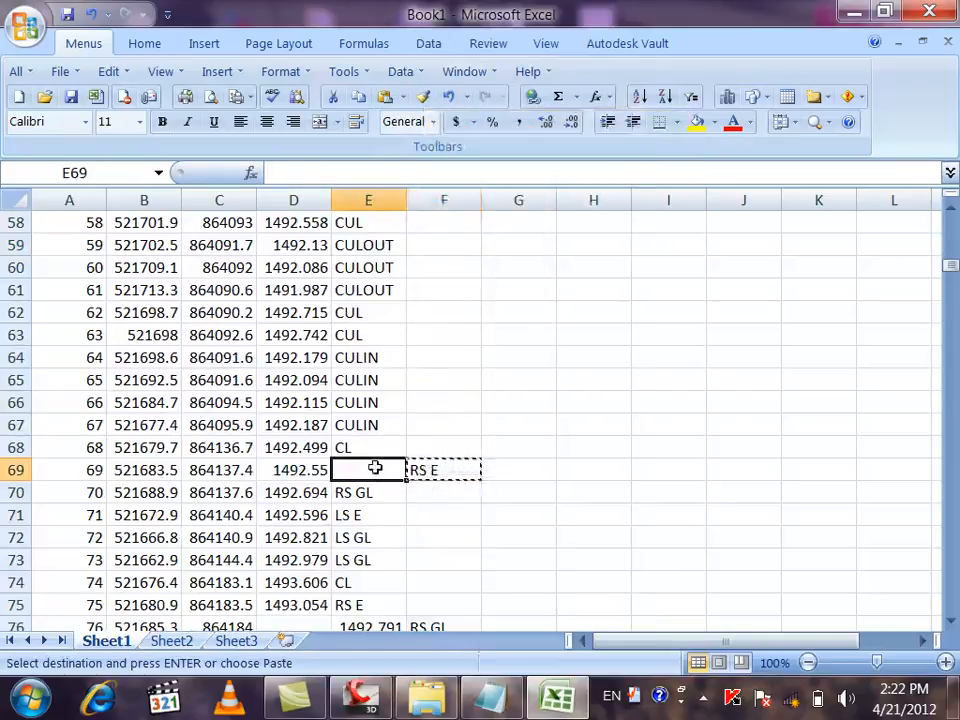
right_click(375, 468)
left_click(410, 168)
scroll(403, 417, "down", 3)
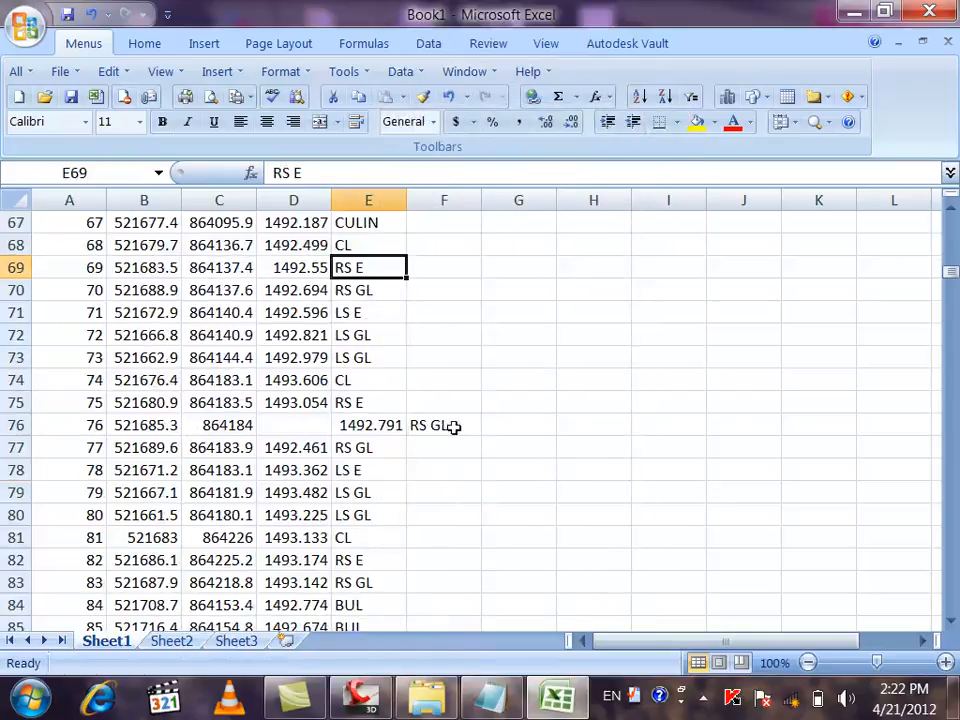
left_click_drag(458, 427, 381, 428)
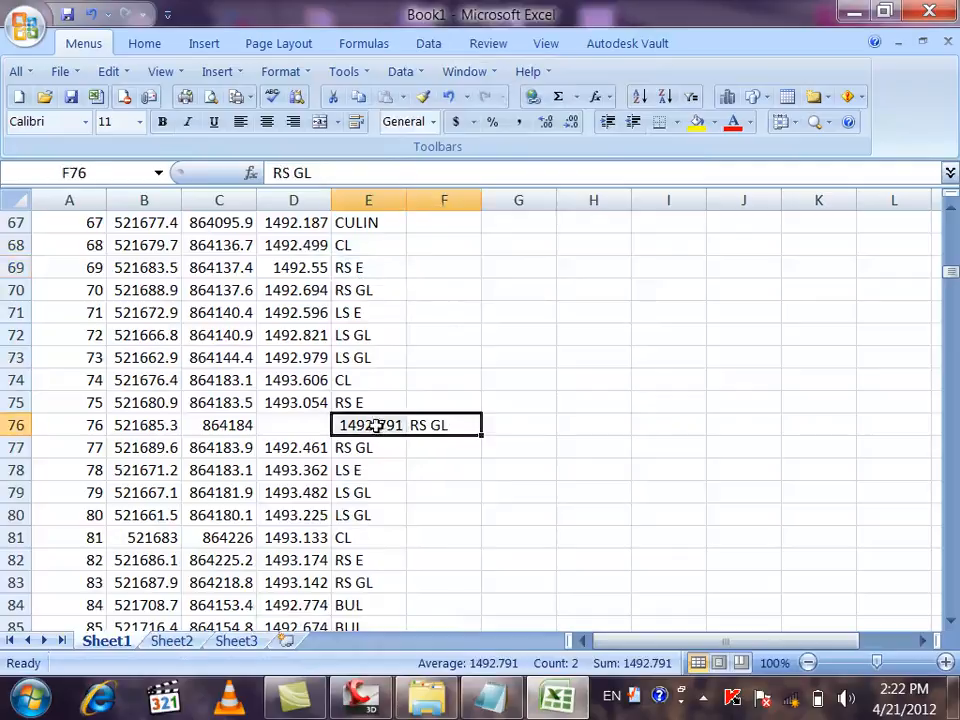
right_click(373, 428)
left_click(456, 79)
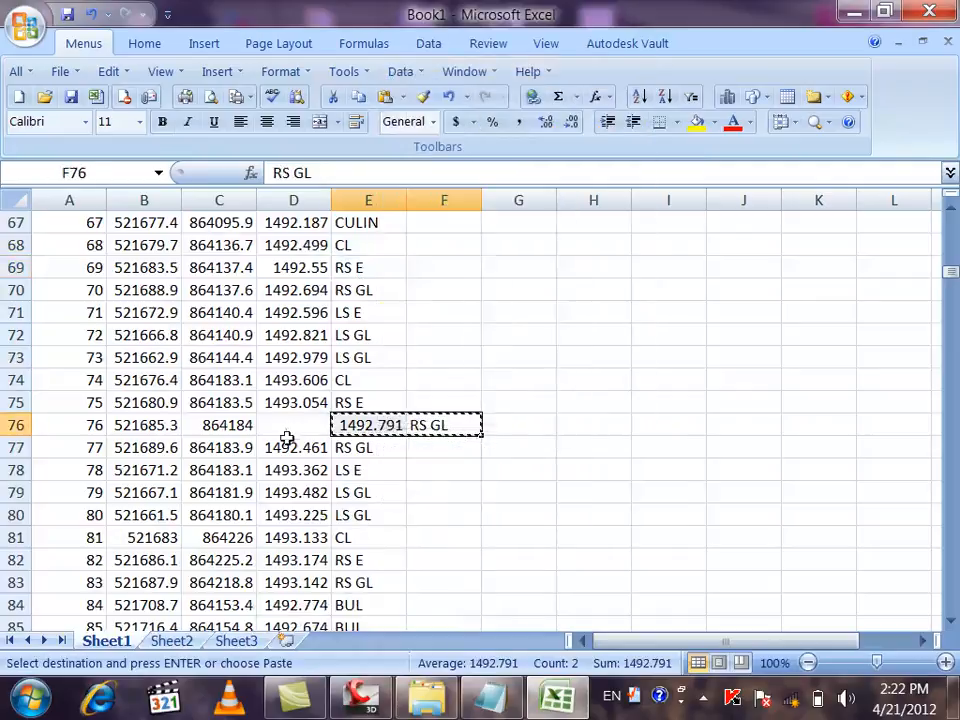
left_click(293, 428)
right_click(293, 428)
left_click(306, 77)
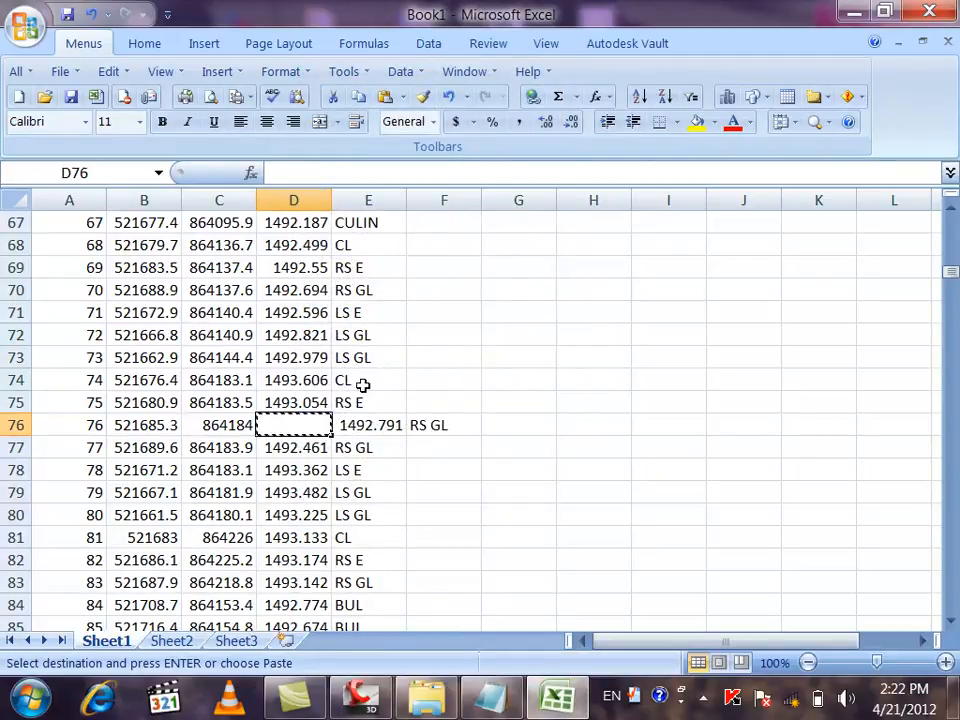
key("ctrl+z")
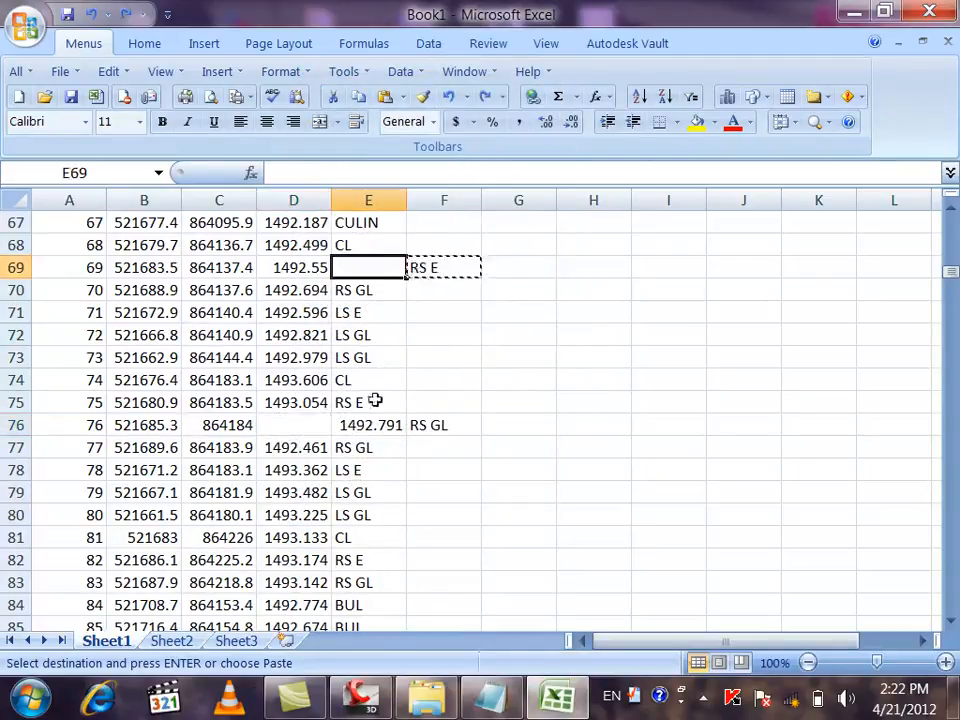
Return the RS E code of point 69 from cell F69 to E69
right_click(438, 265)
left_click(536, 280)
right_click(381, 269)
left_click(433, 338)
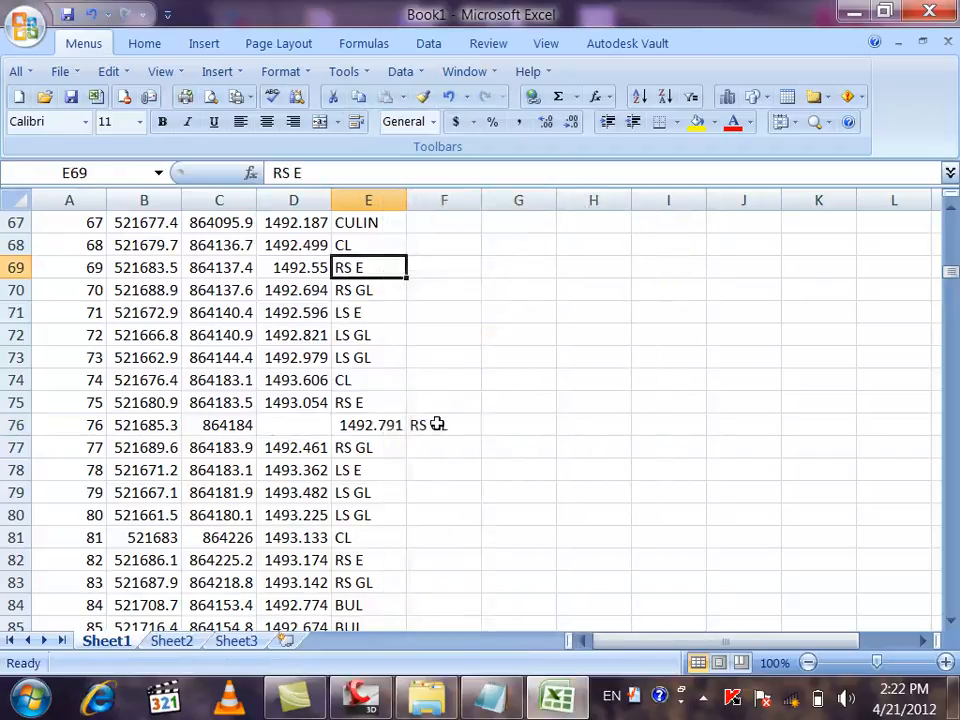
Move the elevation and RS GL code of point 76 from cells E76:F76 to D76:E76
left_click_drag(437, 421, 375, 424)
right_click(377, 424)
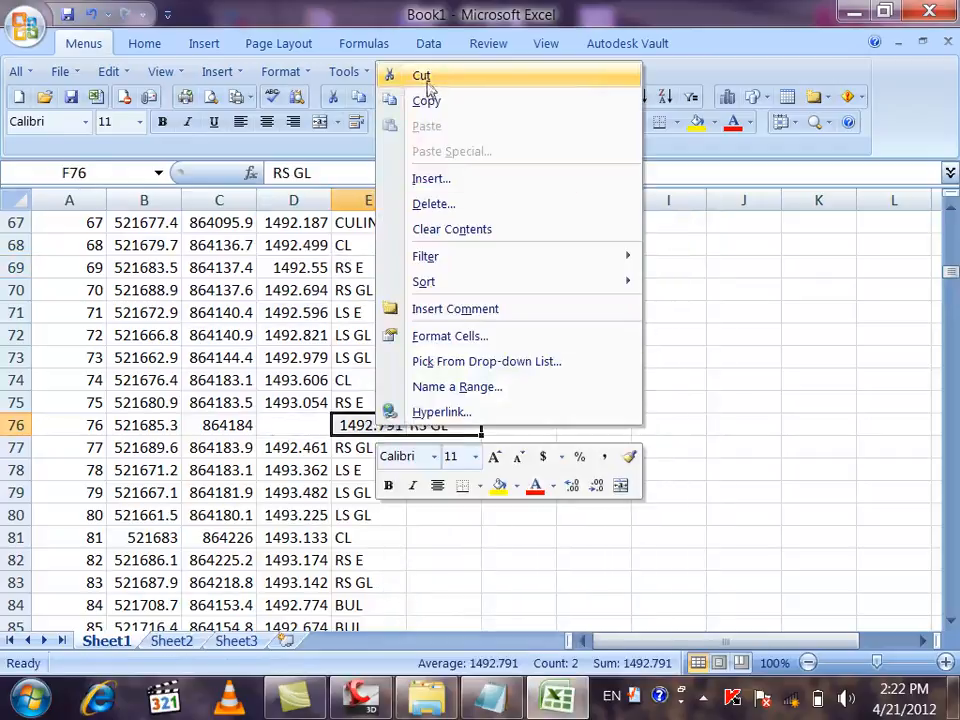
left_click(425, 86)
right_click(288, 424)
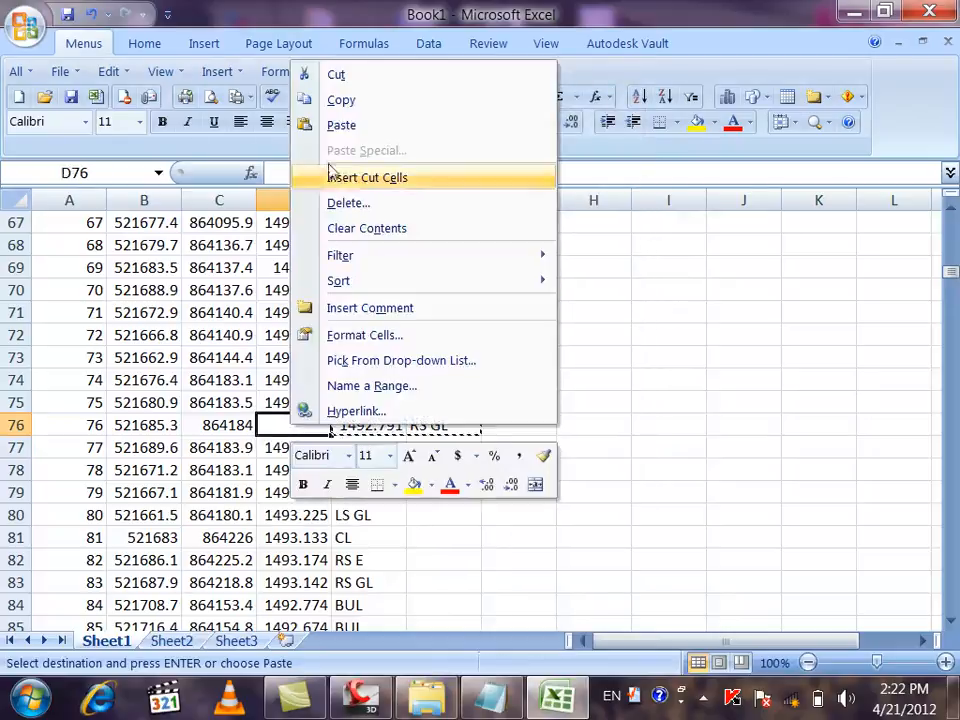
left_click(313, 124)
Move the RS GL code of point 96 from cell F96 to E96
scroll(384, 201, "down", 1)
scroll(384, 201, "down", 4)
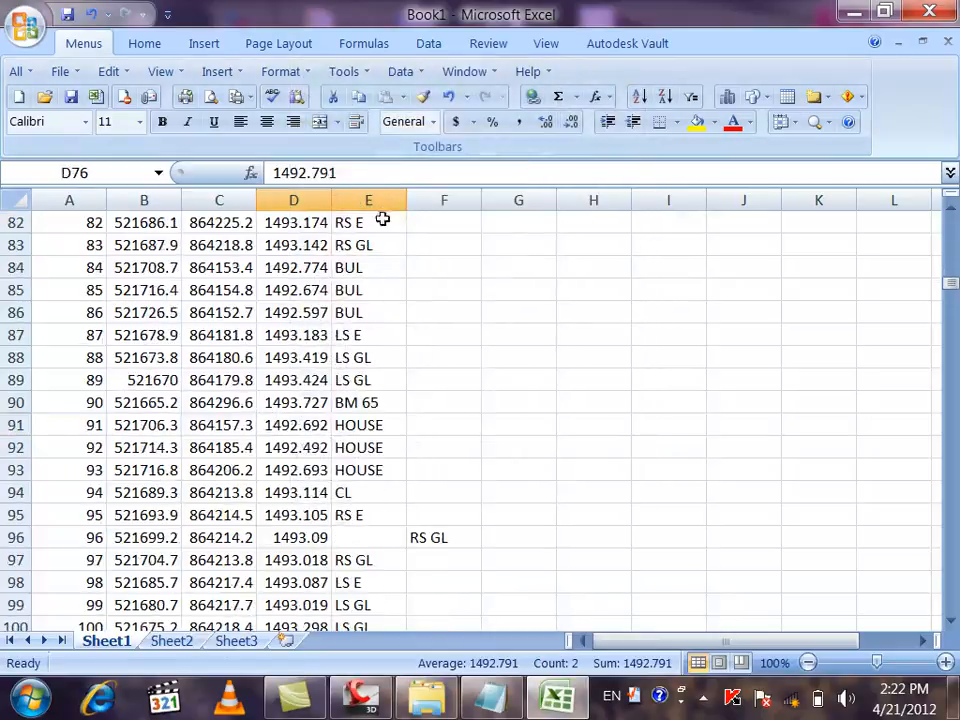
scroll(425, 464, "down", 1)
right_click(425, 467)
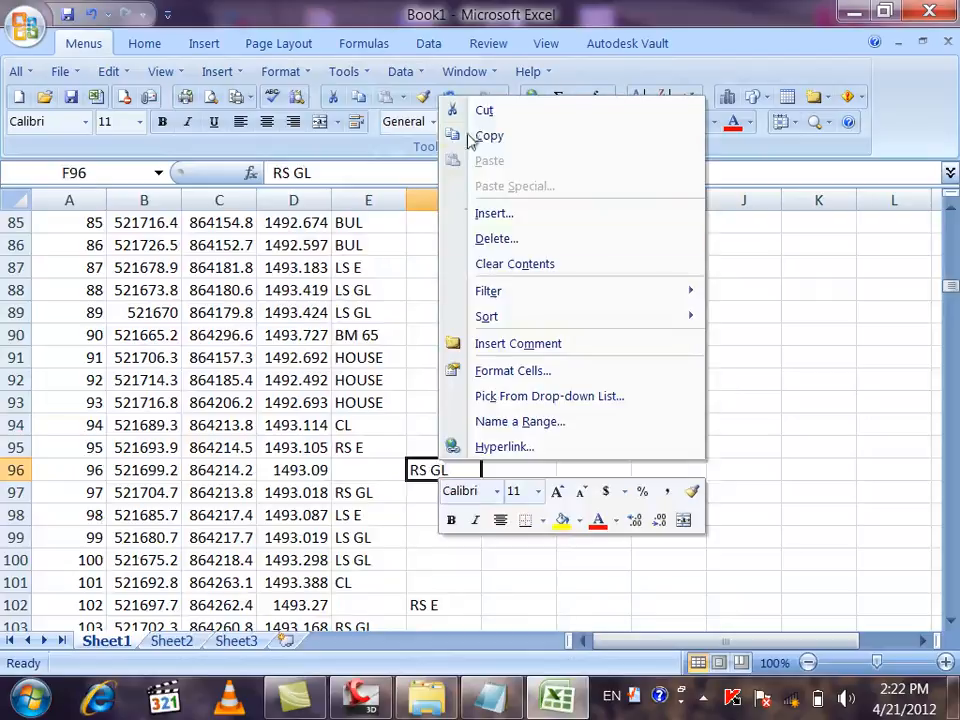
left_click(484, 111)
right_click(385, 468)
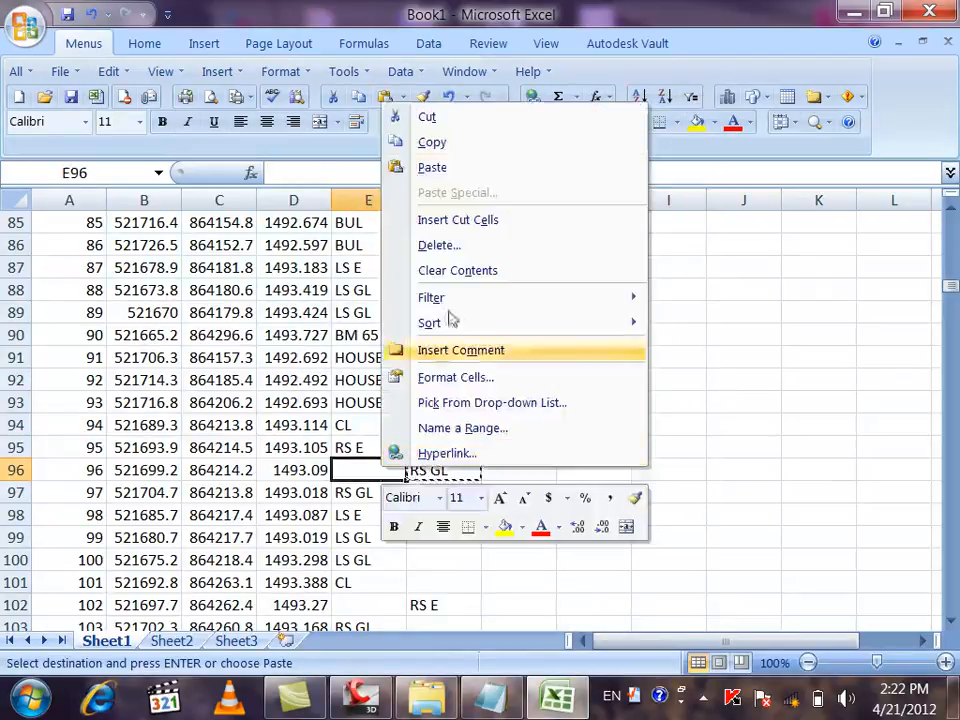
left_click(453, 168)
Move the RS E code of point 102 from cell F102 to E102
scroll(429, 321, "down", 3)
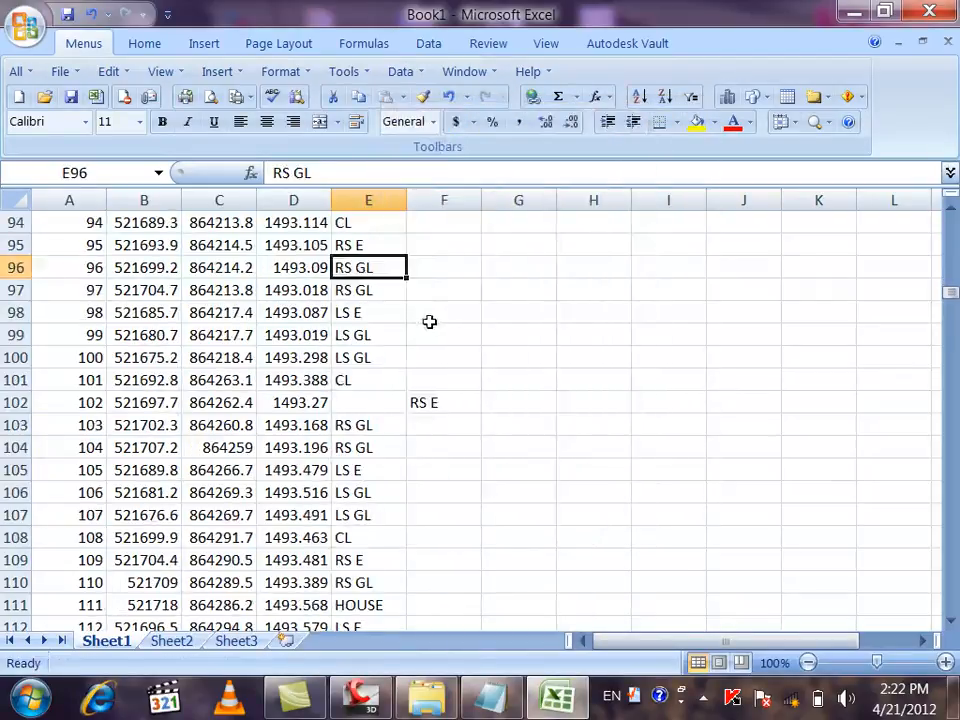
right_click(440, 413)
left_click(470, 60)
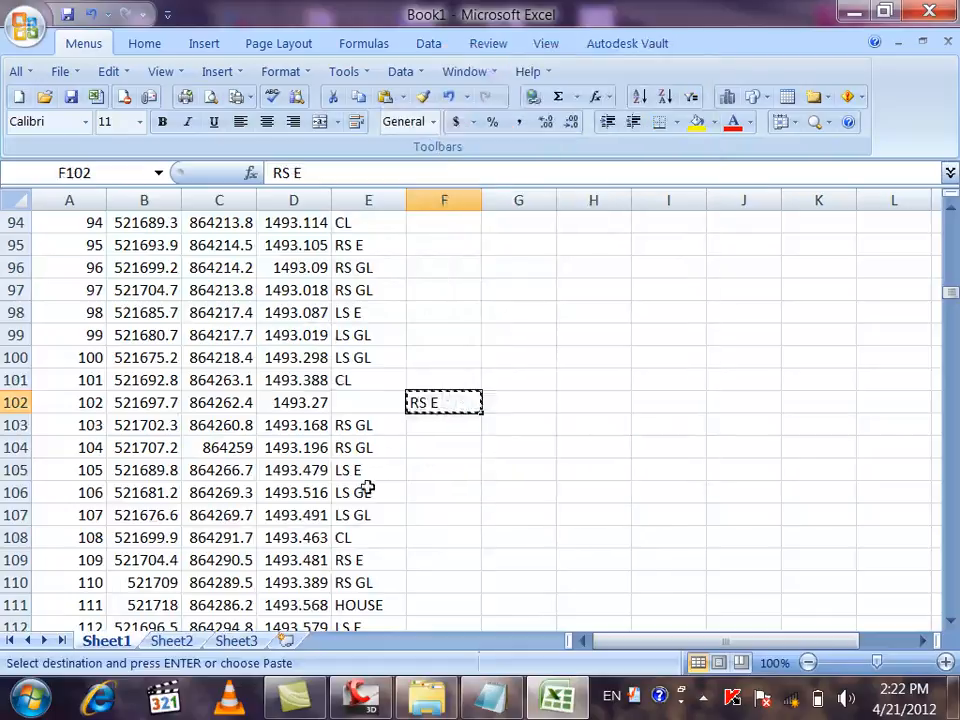
right_click(377, 401)
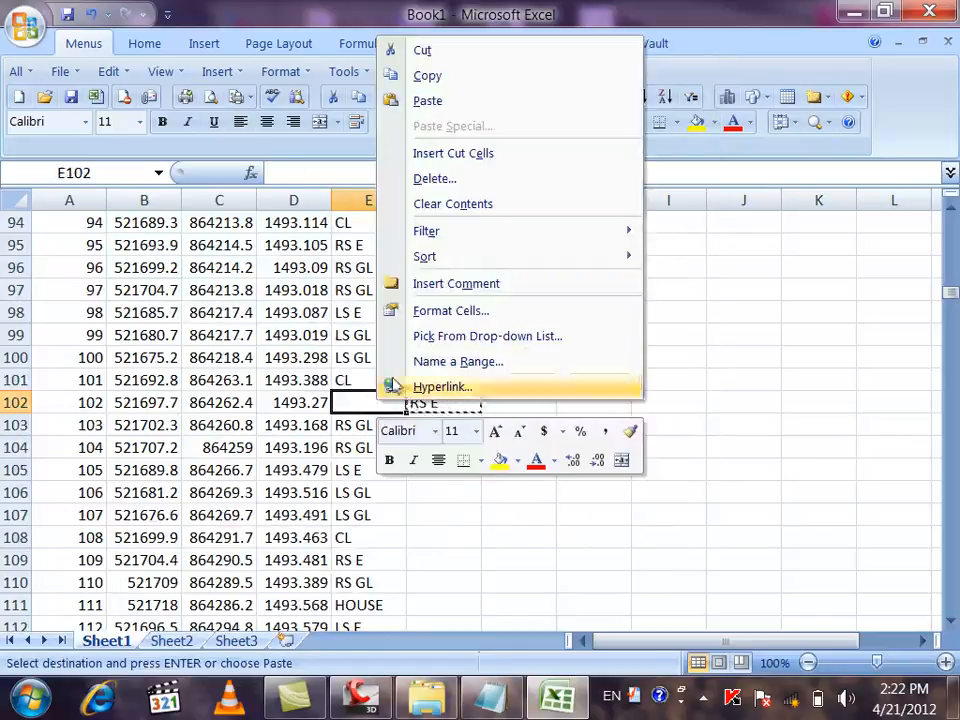
left_click(427, 102)
Move the RS GL code of point 117 from cell F117 to E117
scroll(367, 222, "down", 5)
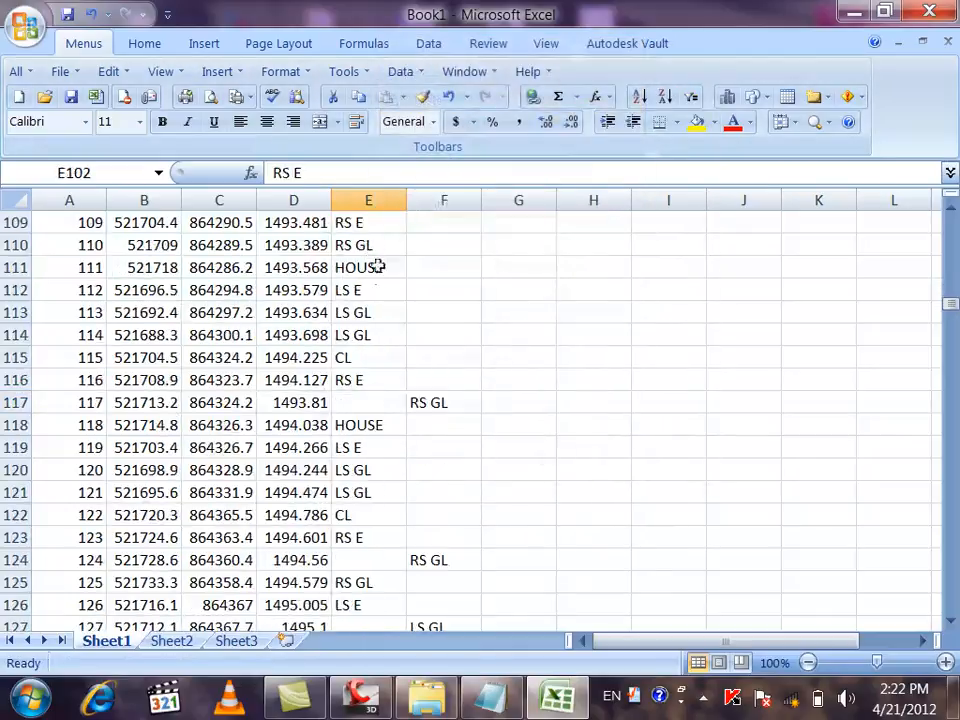
right_click(441, 400)
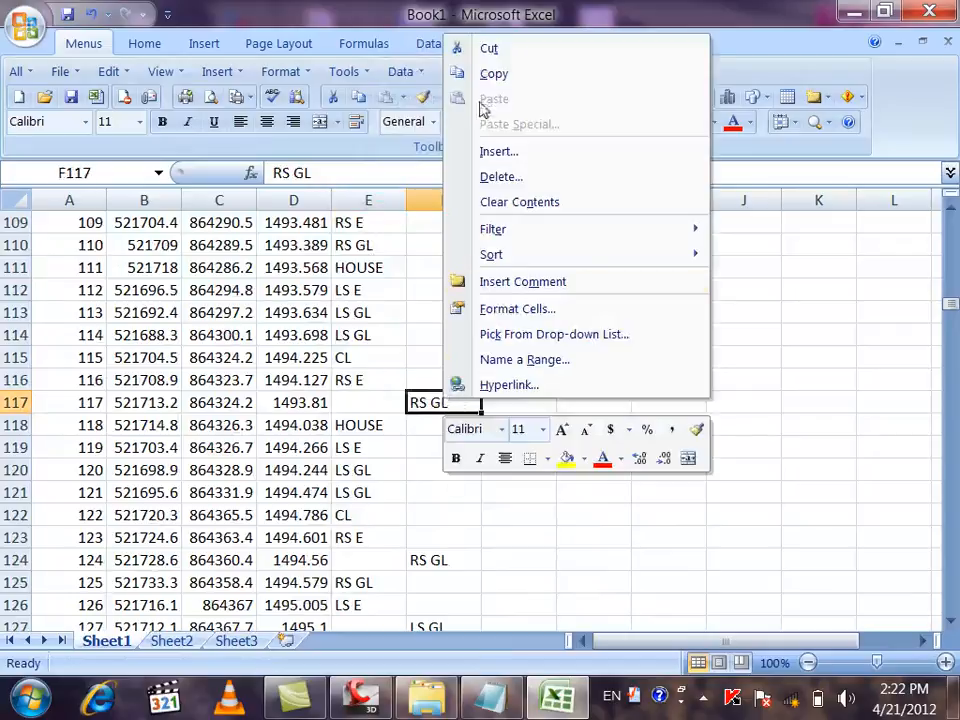
left_click(491, 47)
right_click(366, 401)
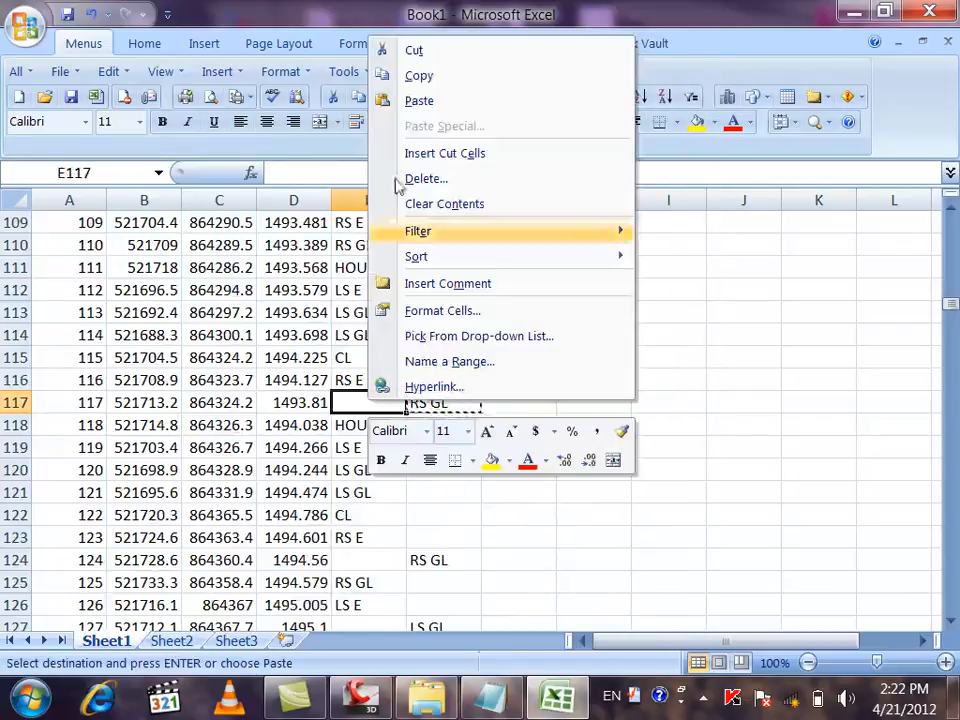
left_click(418, 99)
Move the RS GL code of point 124 from cell F124 to E124
left_click(427, 561)
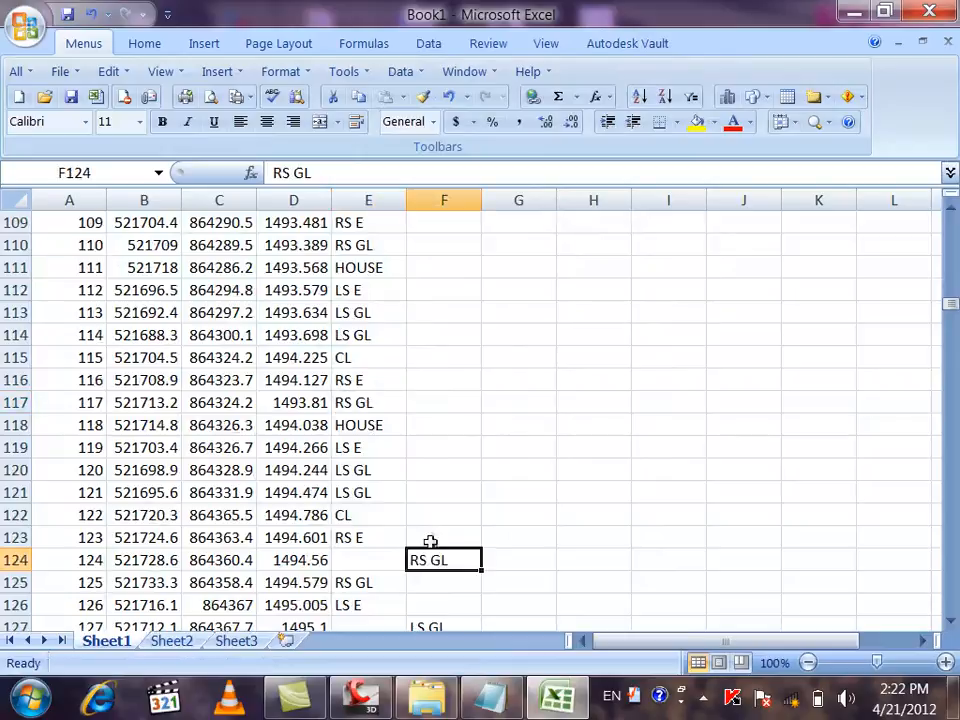
right_click(443, 551)
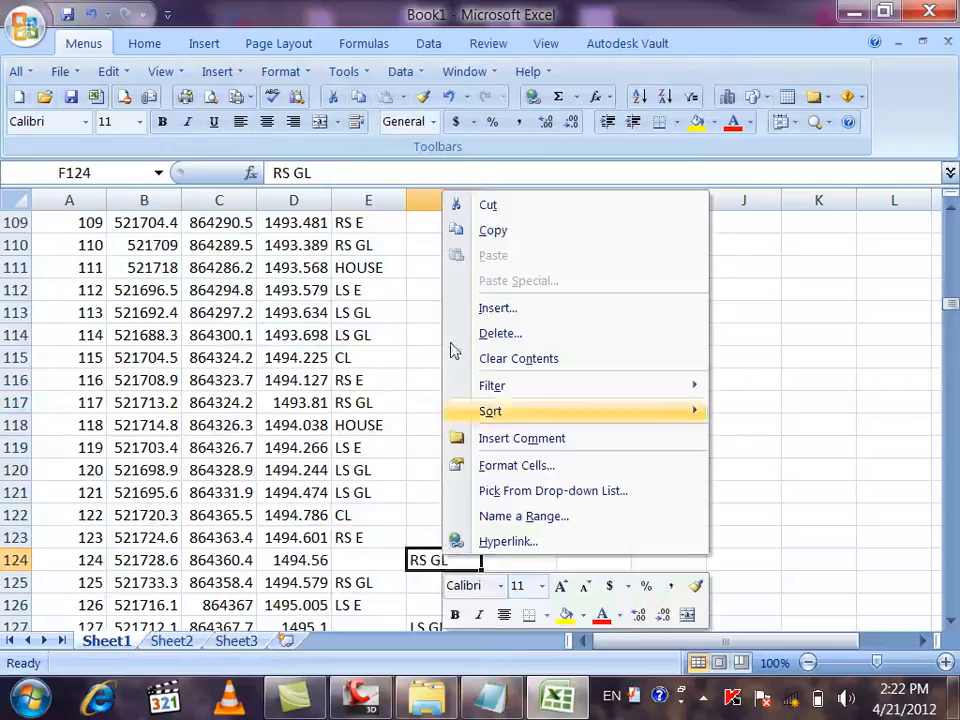
left_click(484, 206)
right_click(396, 566)
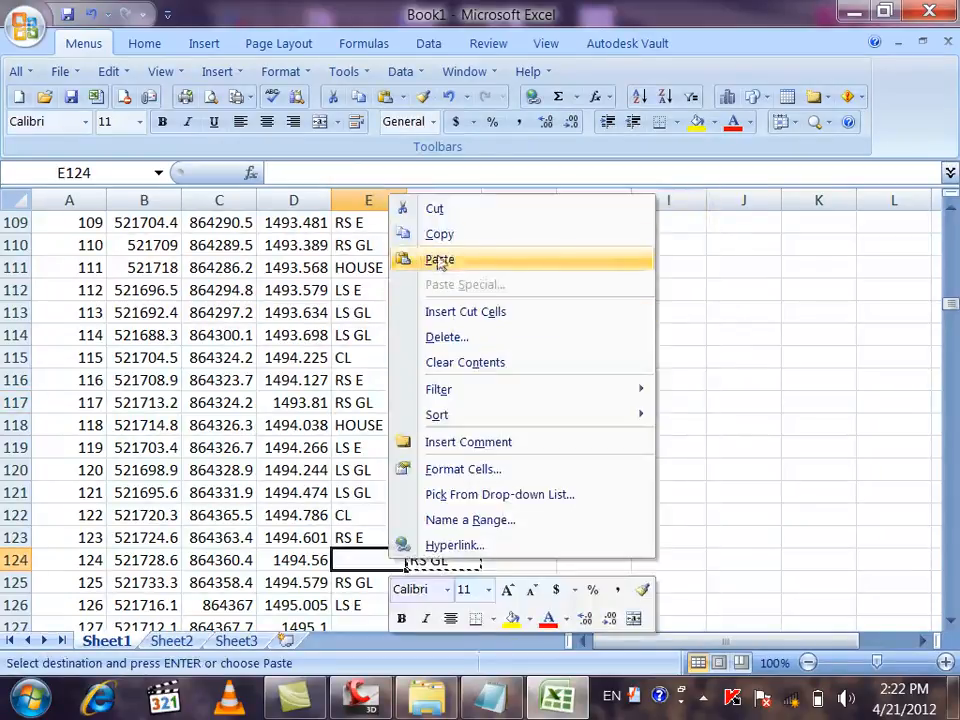
left_click(401, 259)
Move the LS GL code of point 127 from cell F127 to E127
scroll(392, 308, "down", 2)
scroll(392, 308, "down", 2)
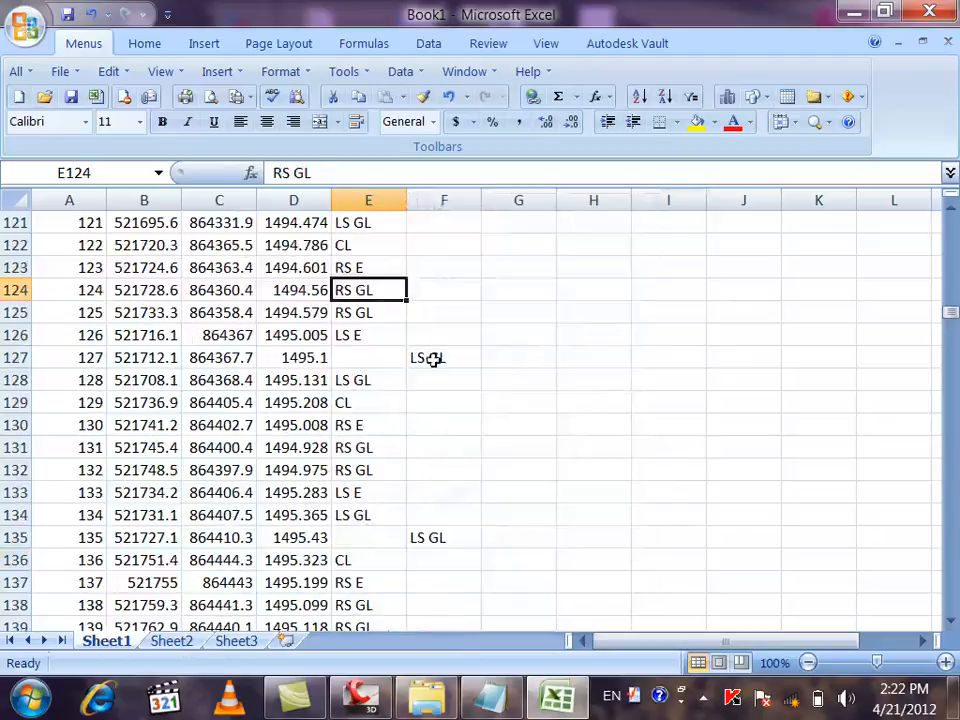
right_click(433, 358)
left_click(444, 320)
right_click(377, 357)
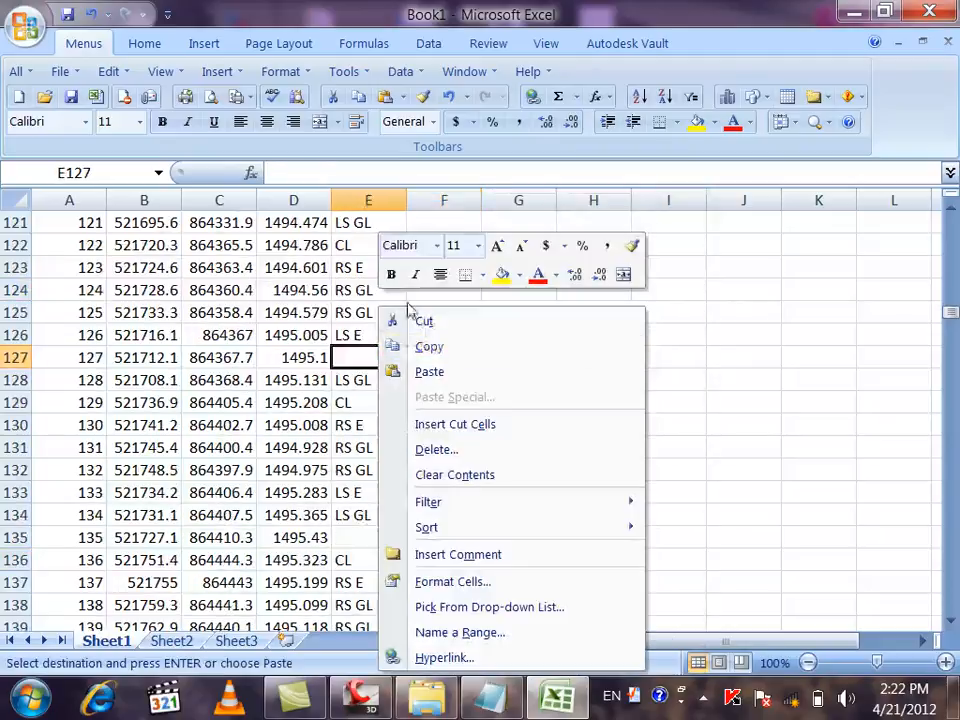
left_click(428, 371)
Move the LS GL code of point 135 from cell F135 to E135
scroll(400, 345, "down", 3)
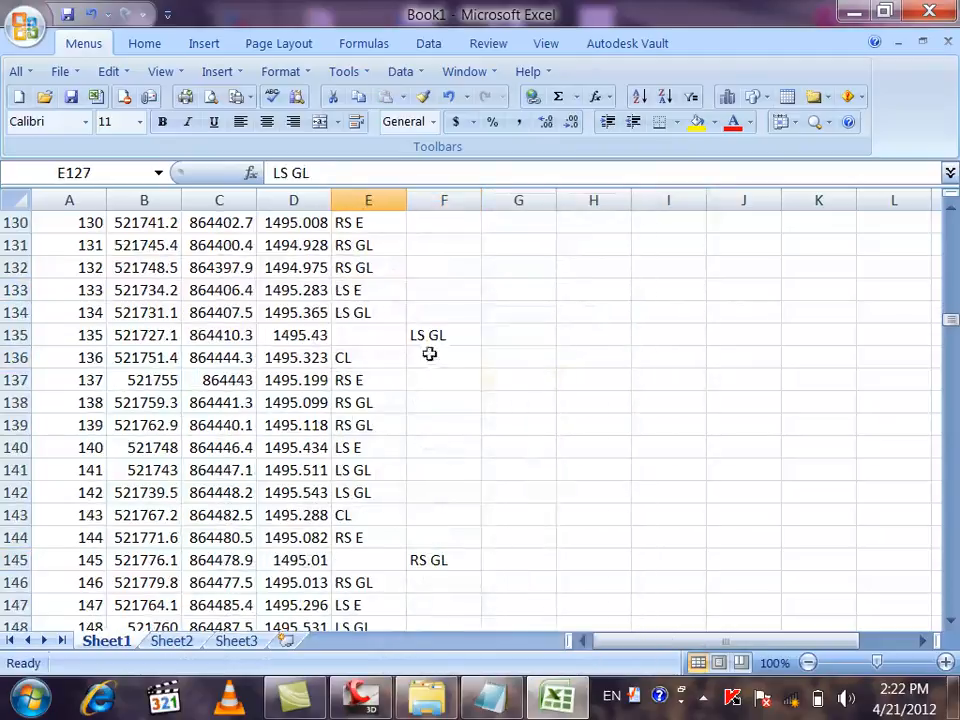
right_click(433, 334)
left_click(458, 322)
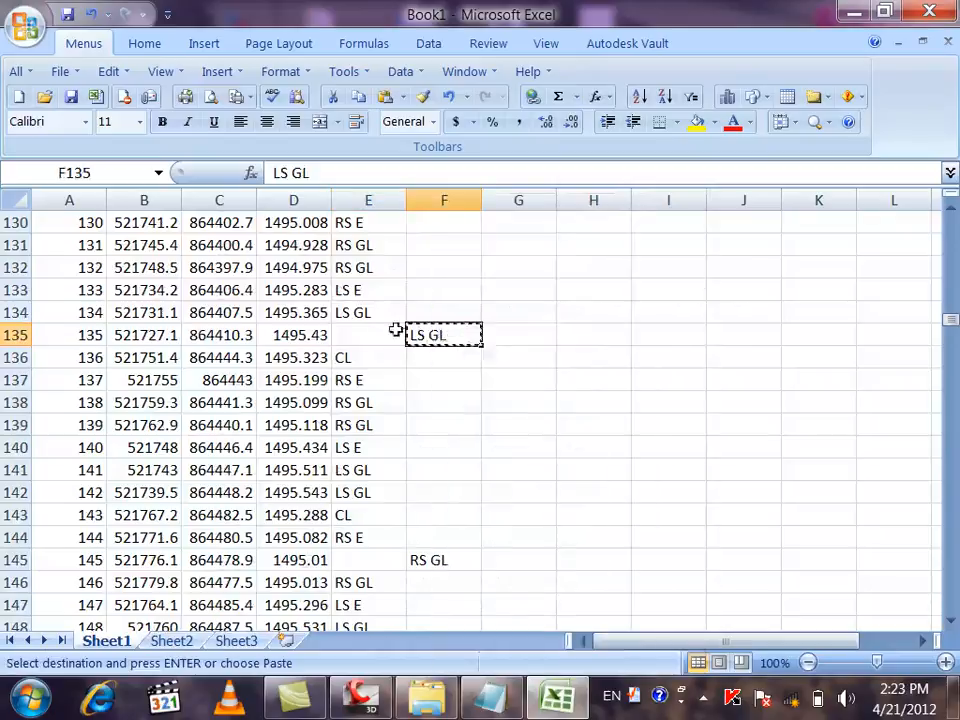
right_click(378, 335)
left_click(426, 371)
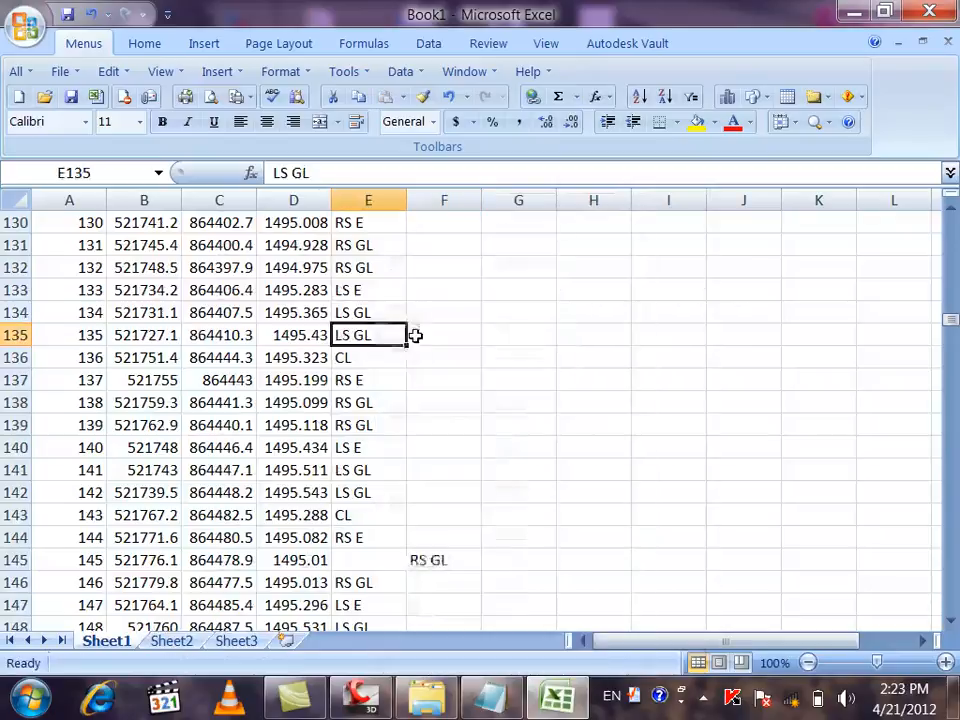
Move the RS GL code of point 145 from cell F145 to E145
scroll(415, 339, "down", 4)
right_click(433, 300)
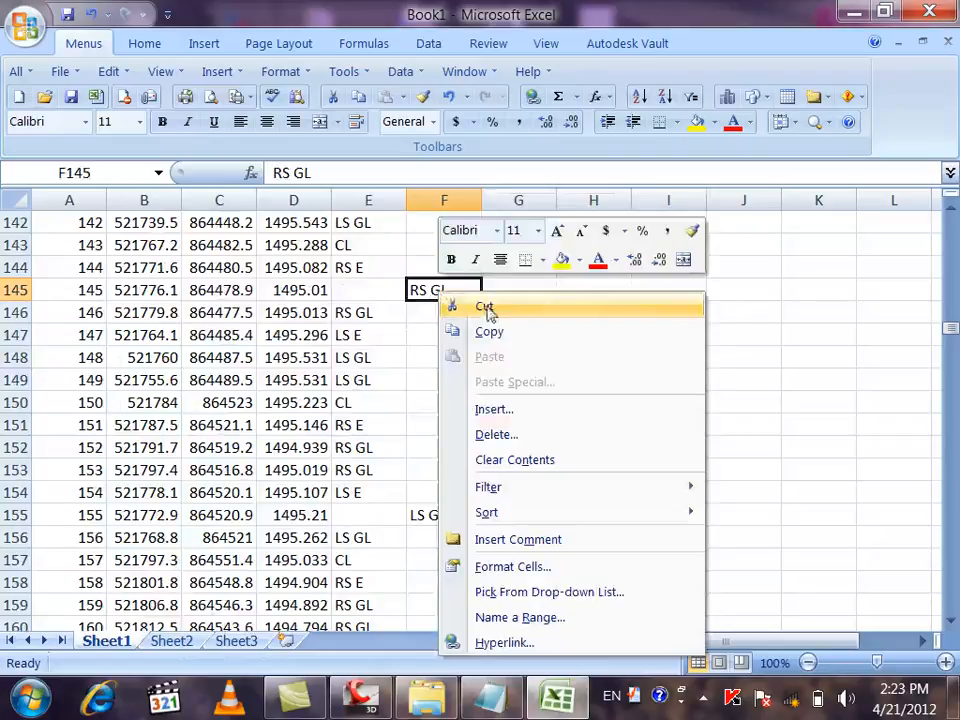
left_click(486, 313)
right_click(381, 290)
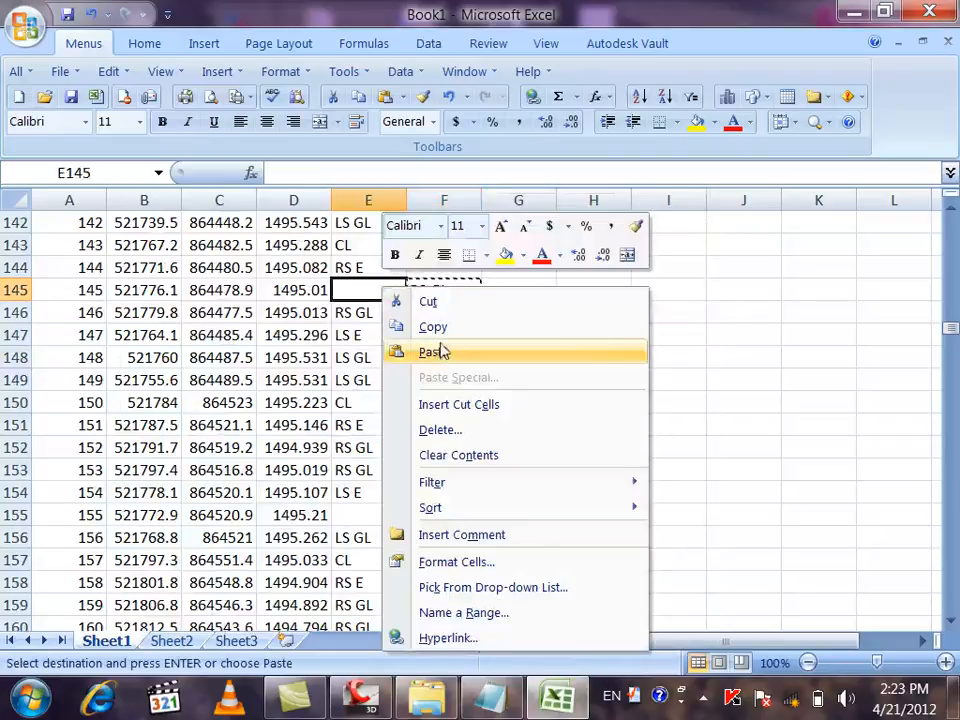
left_click(433, 352)
Move the LS GL code of point 155 from cell F155 to E155
scroll(421, 326, "down", 3)
right_click(427, 316)
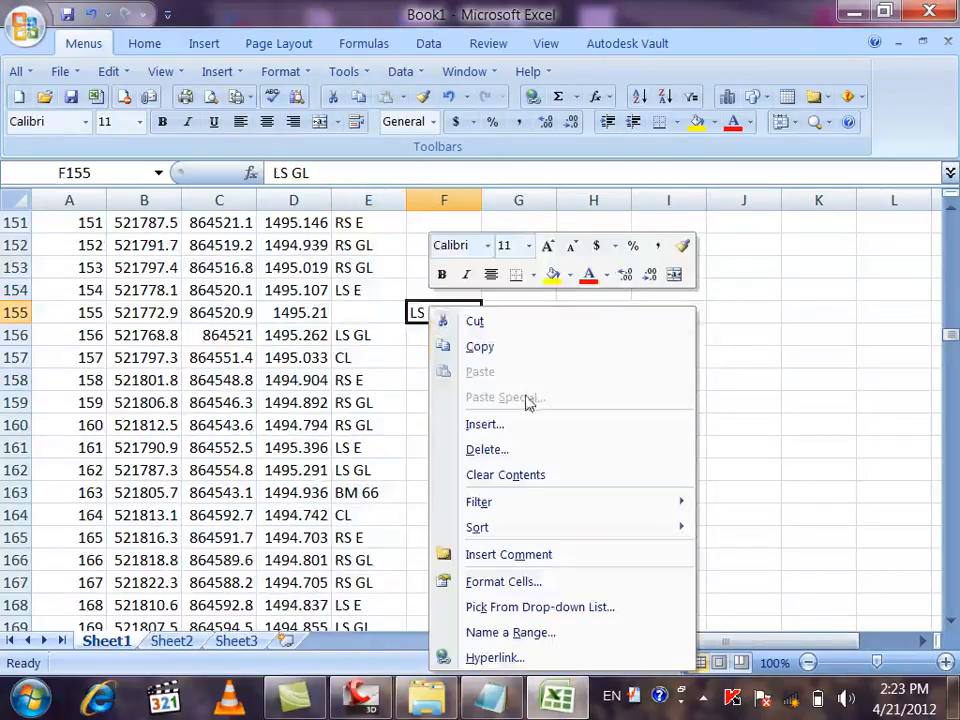
left_click(516, 326)
right_click(392, 313)
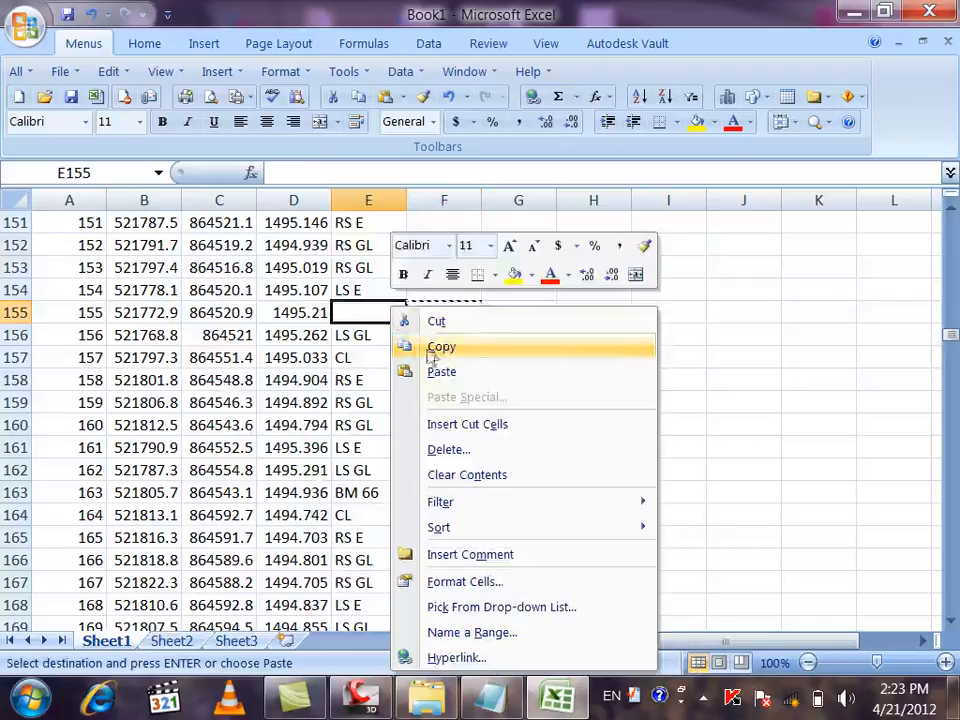
left_click(449, 377)
Move the RS GL code of point 173 from cell F173 to E173
scroll(434, 352, "down", 5)
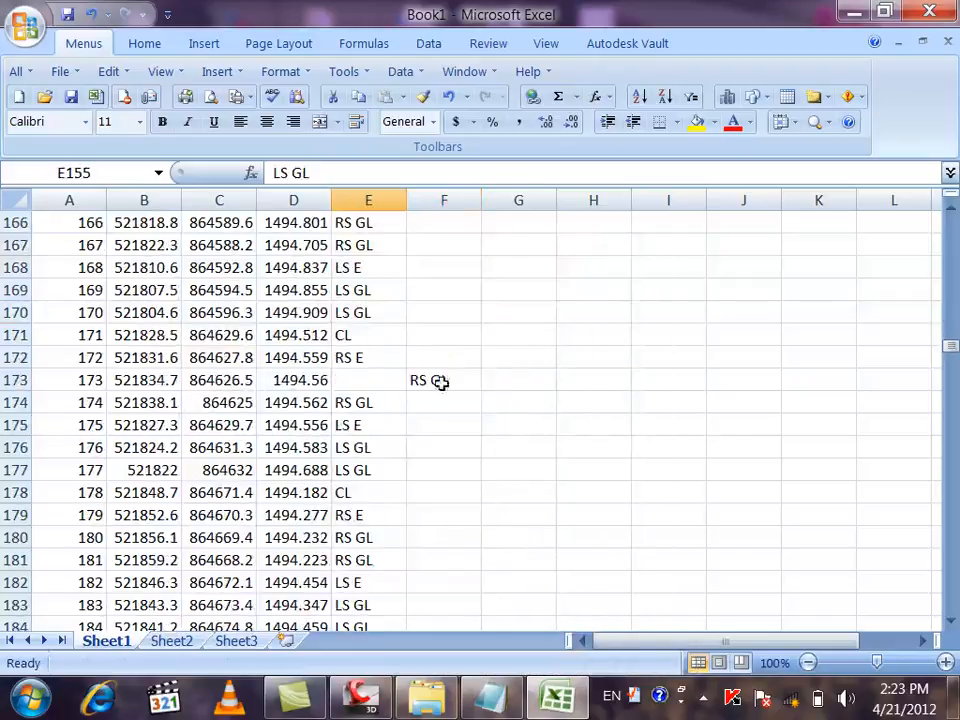
right_click(440, 382)
left_click(482, 35)
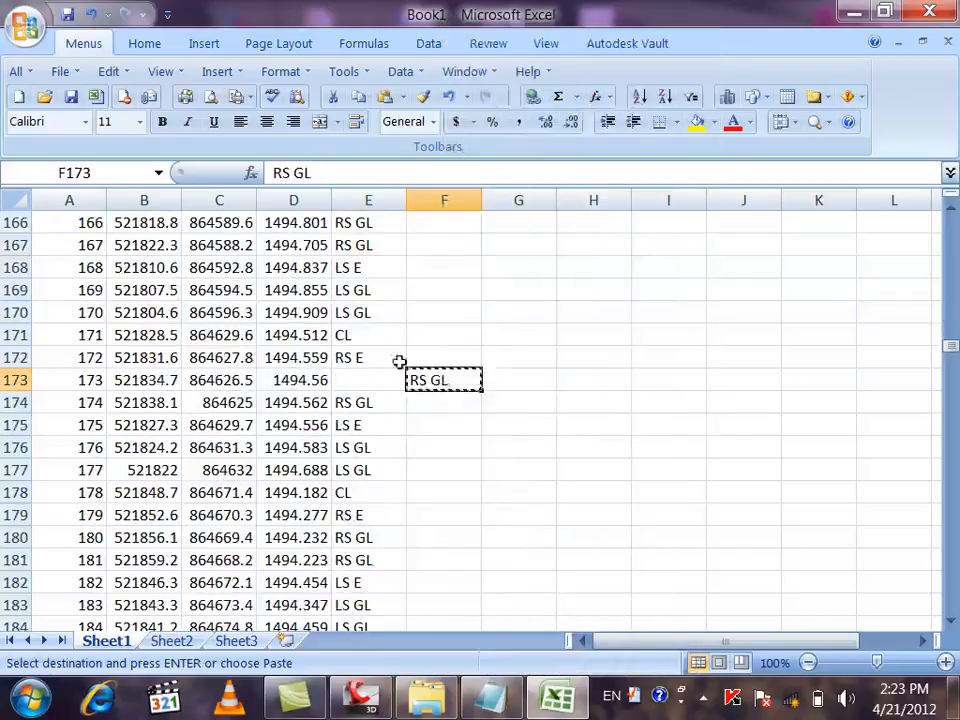
right_click(370, 381)
left_click(427, 87)
Move the LS GL code of point 191 from cell F191 to E191
scroll(407, 197, "down", 6)
right_click(436, 384)
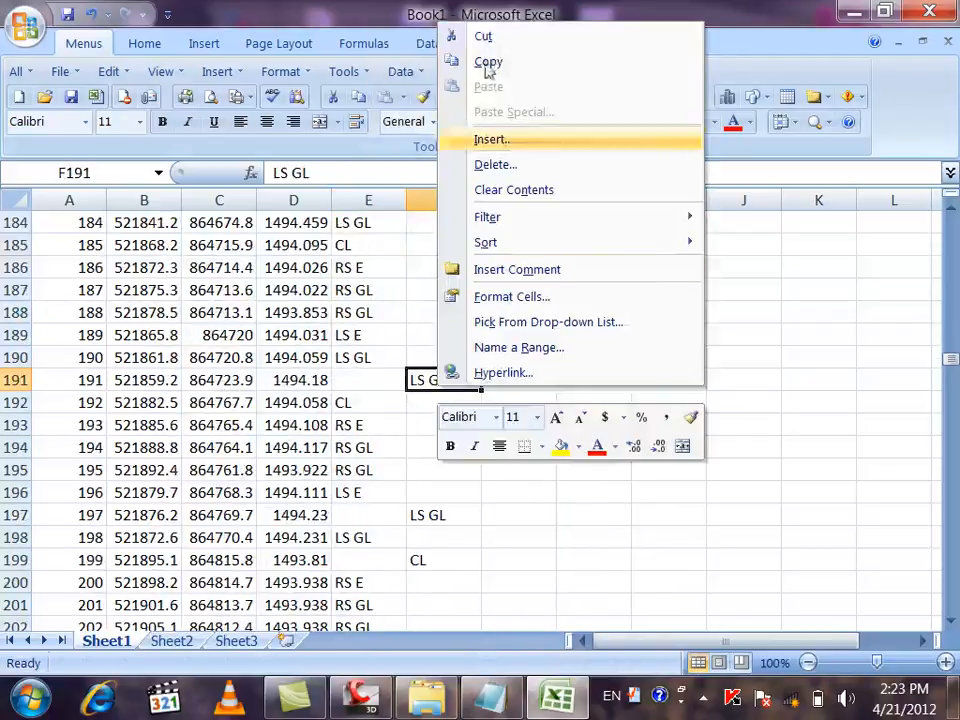
left_click(490, 38)
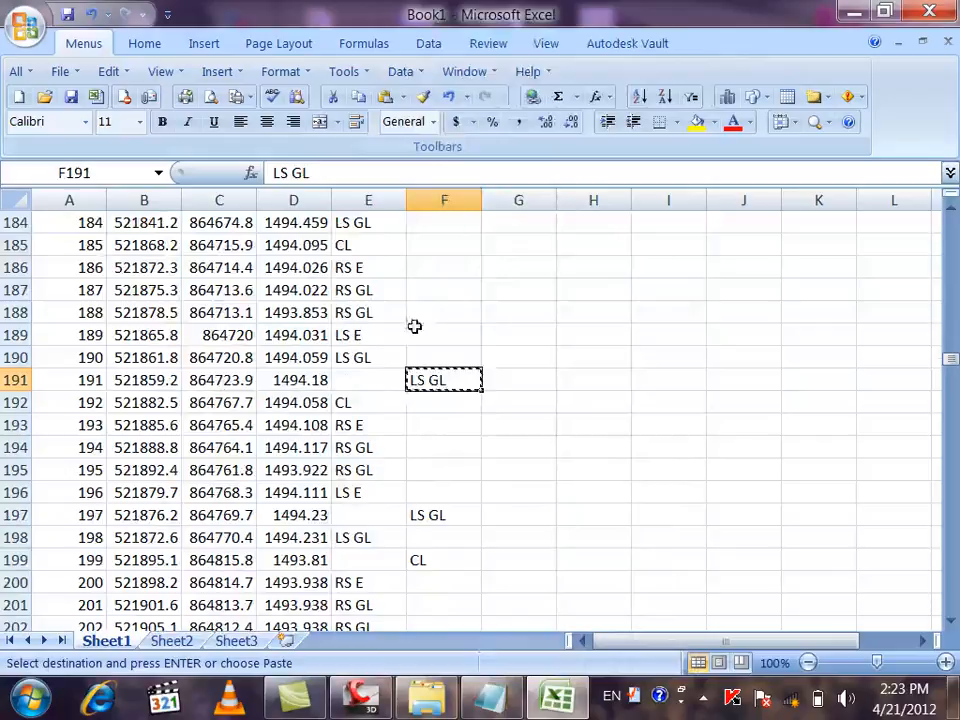
right_click(375, 376)
left_click(430, 77)
Move the LS GL code of point 197 from cell F197 to E197
scroll(414, 200, "down", 1)
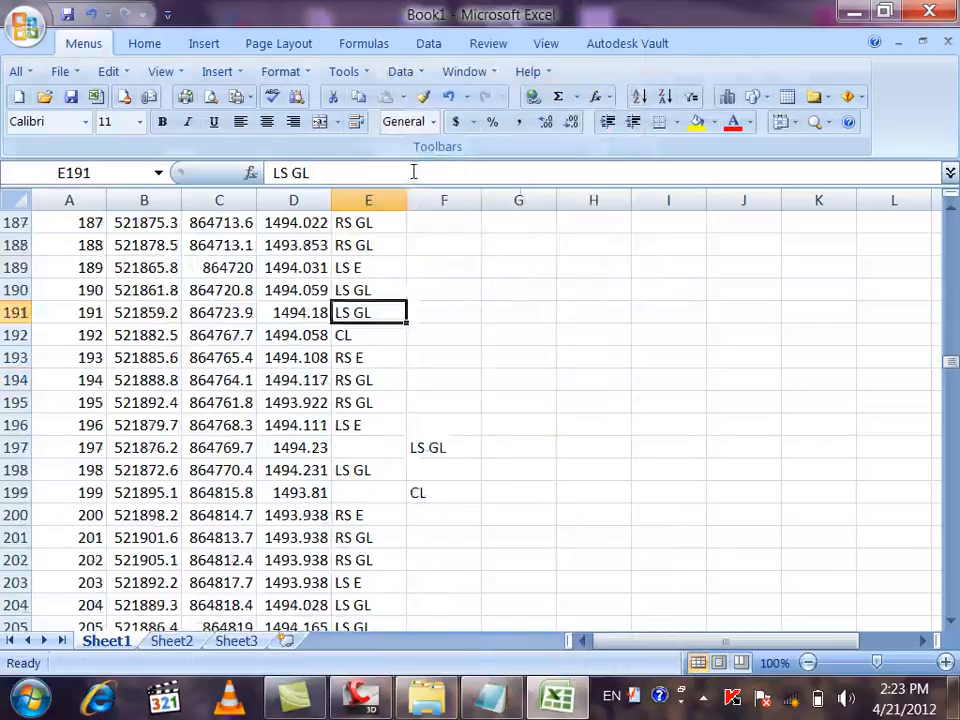
scroll(427, 219, "down", 3)
right_click(440, 245)
left_click(486, 262)
left_click(381, 246)
right_click(381, 246)
left_click(438, 314)
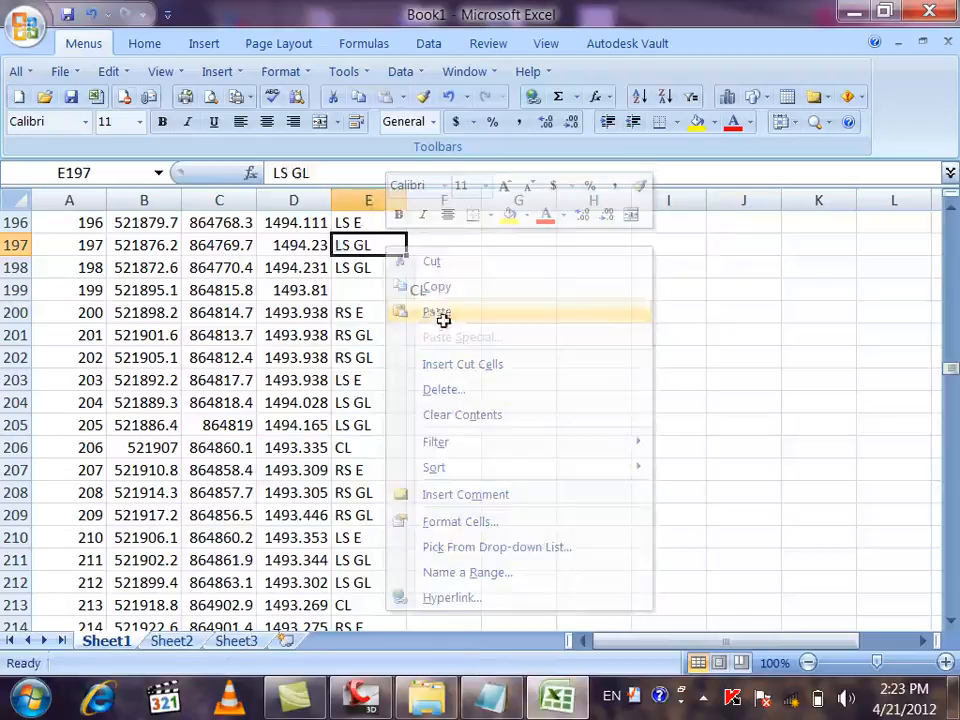
Move the CL code of point 199 from cell F199 to E199
right_click(433, 293)
left_click(474, 311)
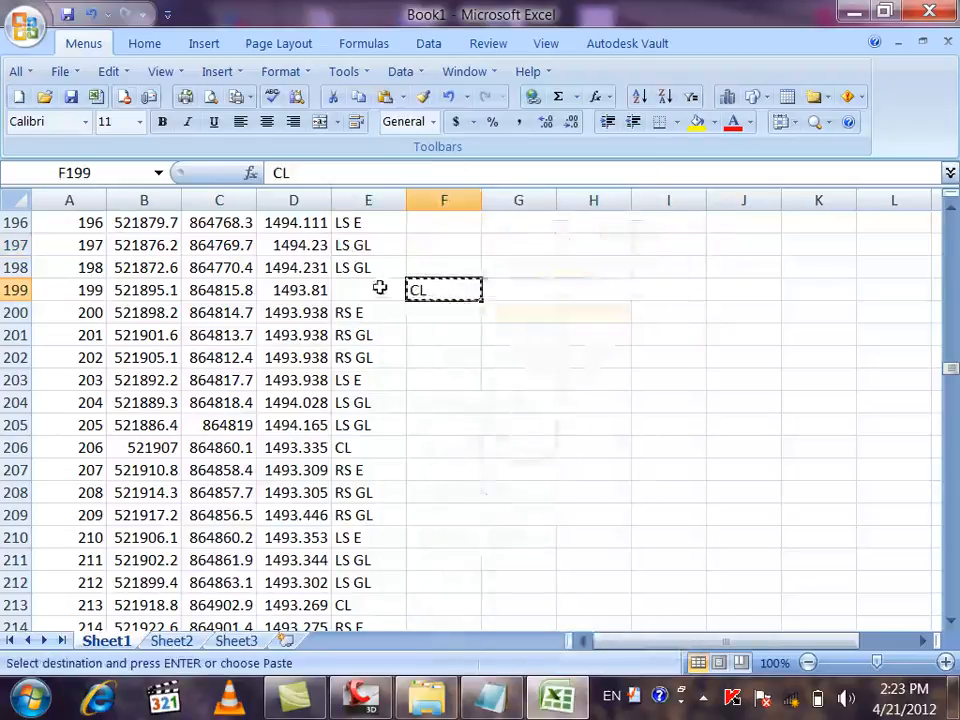
right_click(385, 290)
left_click(430, 349)
Move the CL and RS E codes of points 226 and 227 from F226:F227 to E226:E227
scroll(414, 295, "down", 3)
scroll(414, 295, "down", 4)
left_click_drag(440, 425, 440, 447)
right_click(439, 422)
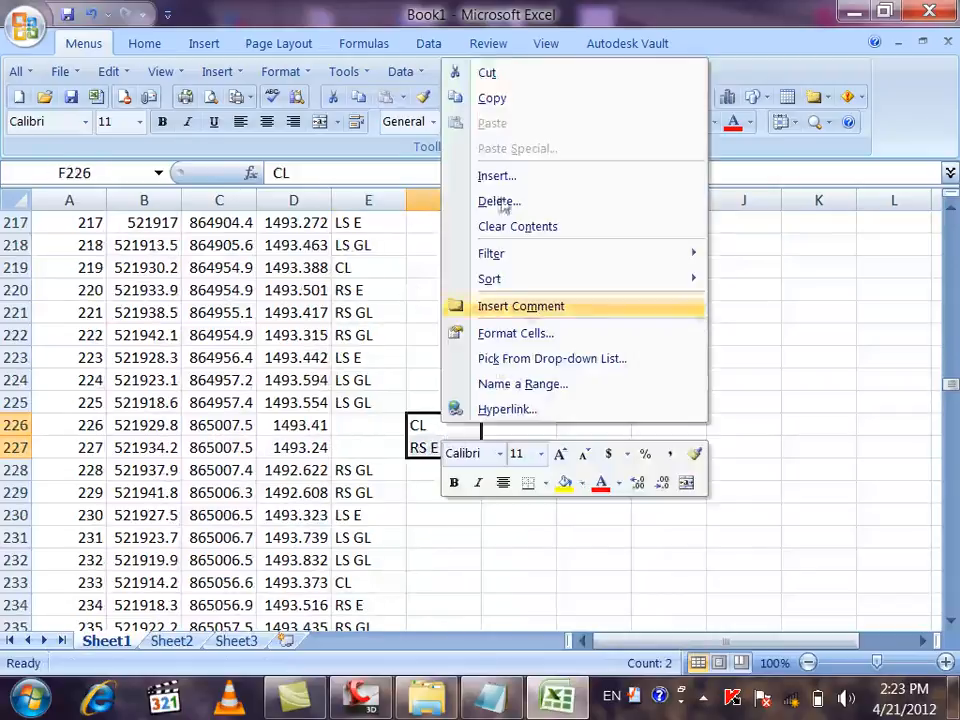
left_click(487, 73)
left_click(388, 422)
right_click(388, 422)
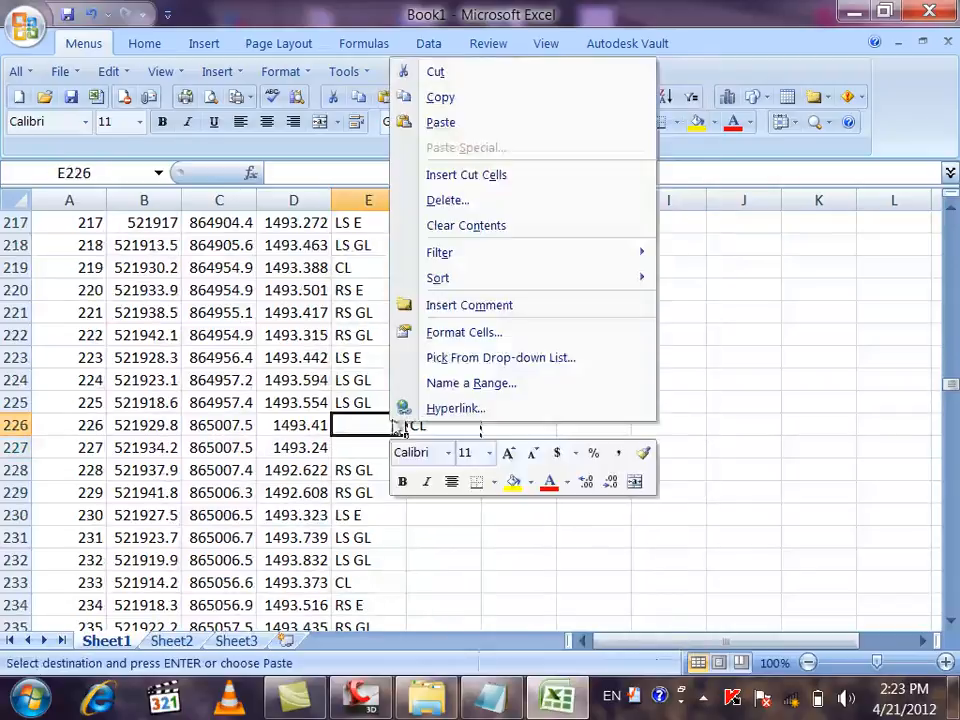
left_click(441, 123)
Move the RS GL code of point 236 from cell F236 to E236
scroll(455, 135, "down", 6)
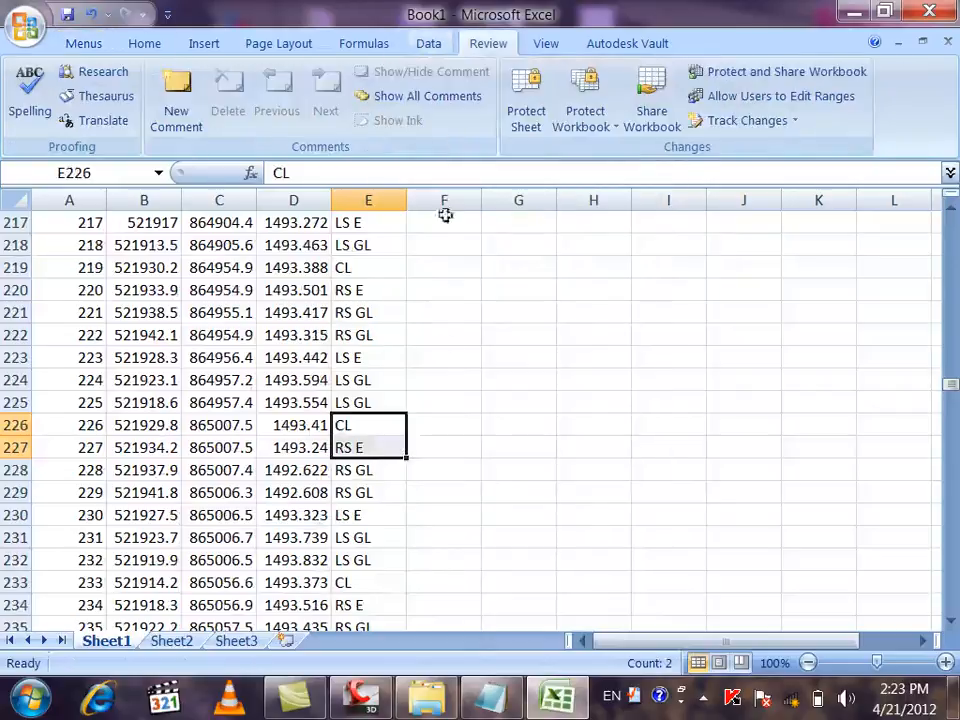
scroll(437, 351, "down", 5)
right_click(443, 312)
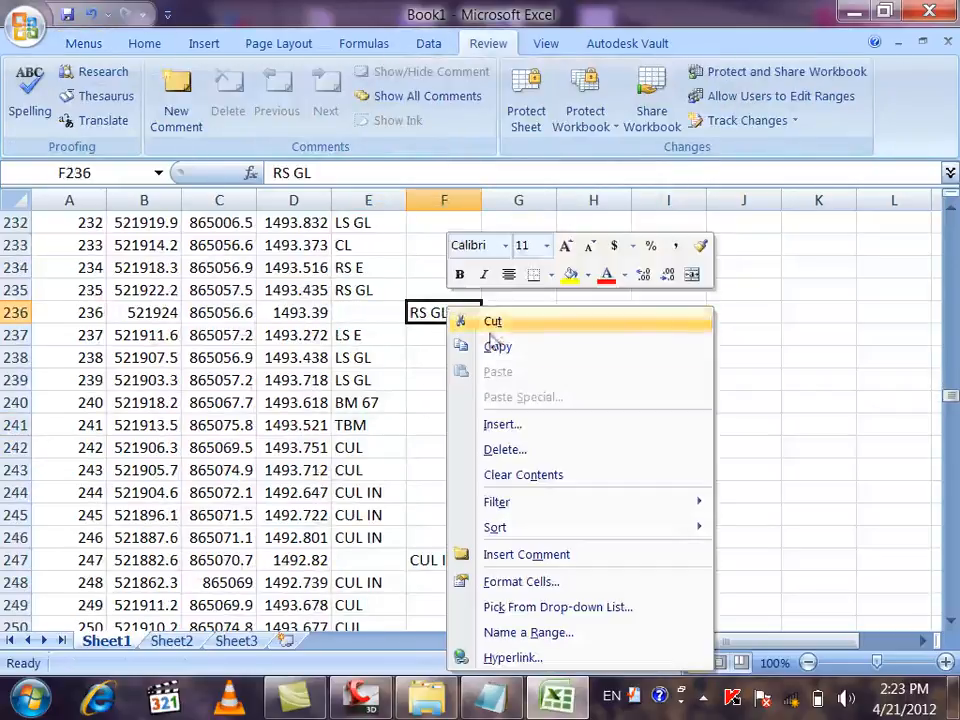
left_click(484, 321)
right_click(384, 312)
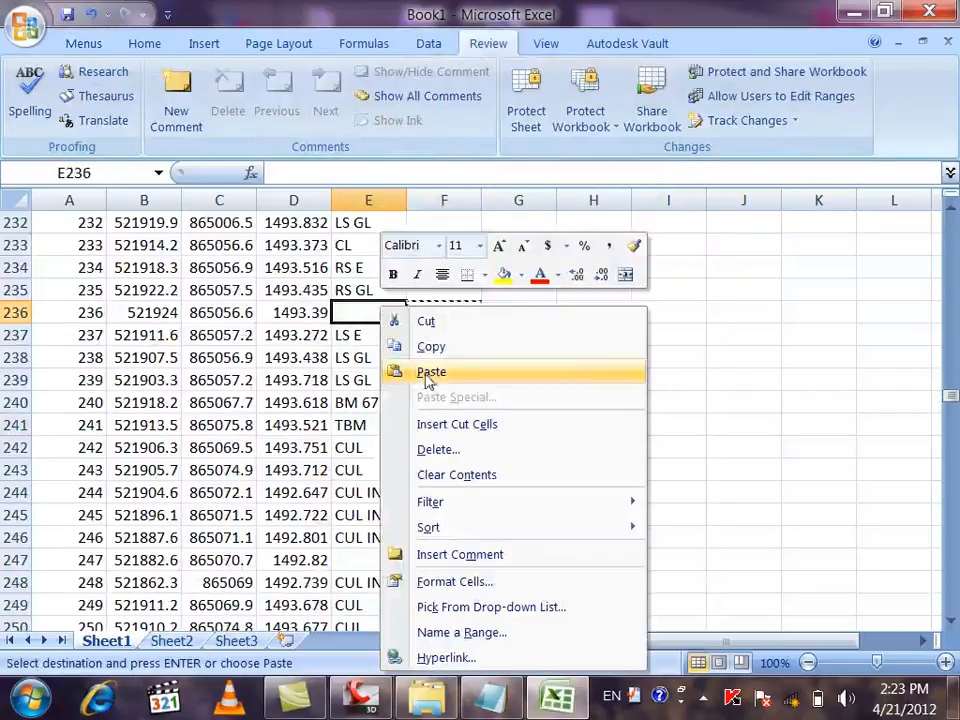
left_click(426, 374)
Move the CUL IN code of point 247 from cell F247 to E247
scroll(426, 360, "down", 4)
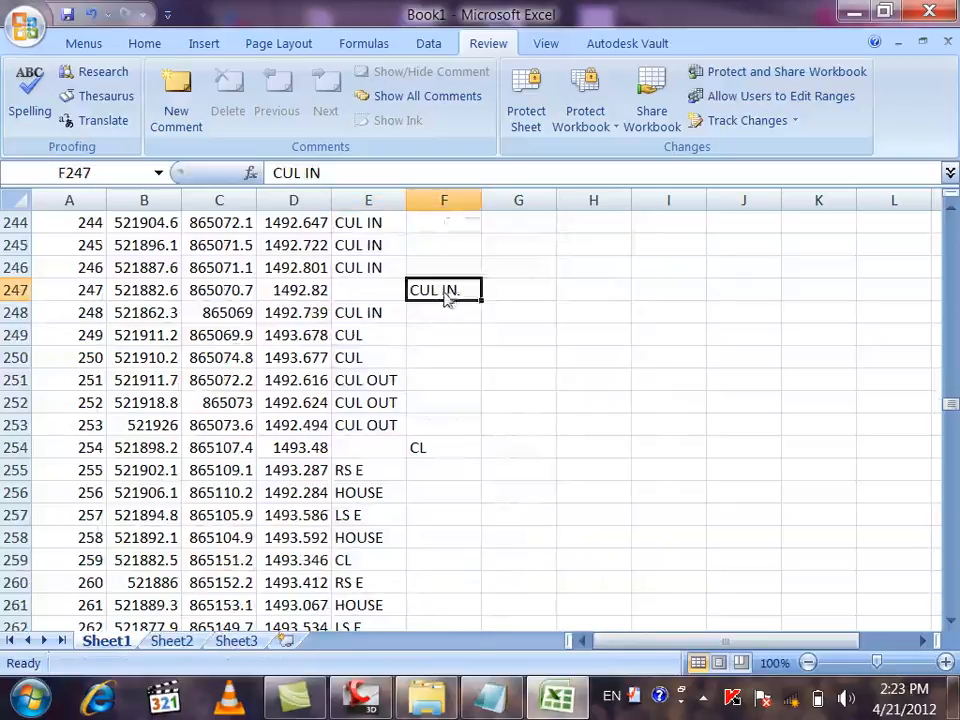
right_click(443, 291)
left_click(462, 306)
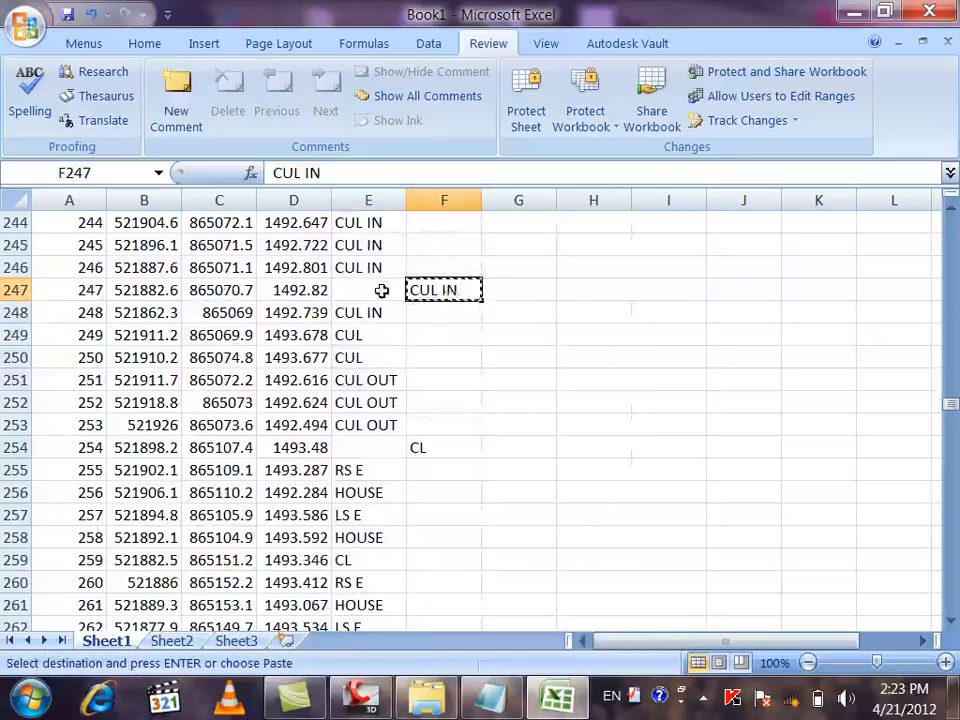
right_click(381, 291)
left_click(410, 357)
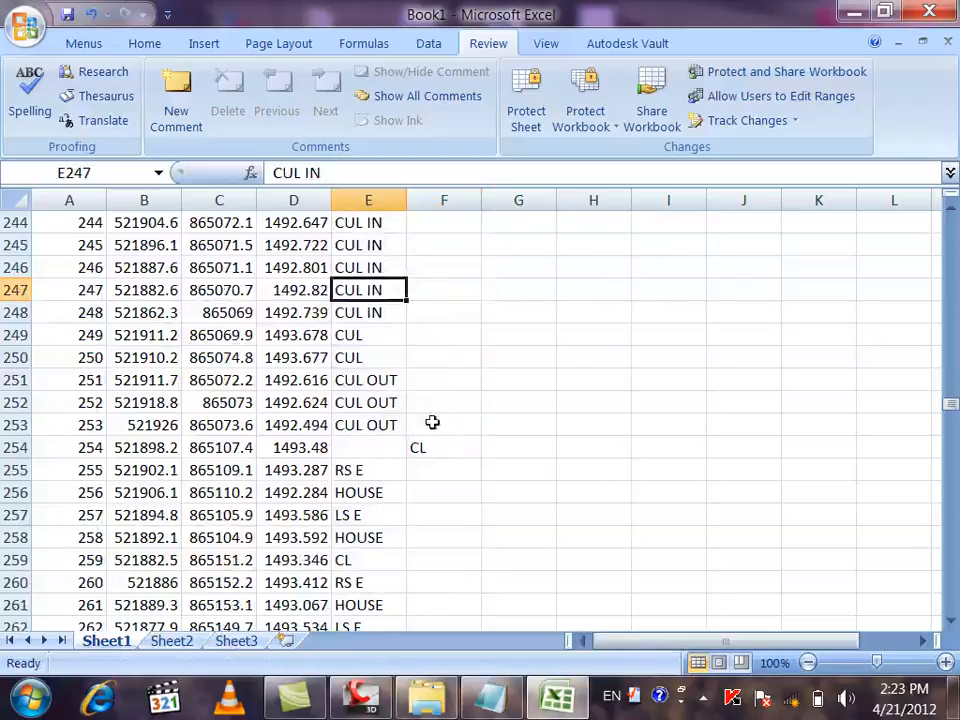
Move the CL code of point 254 from cell F254 to E254
left_click(429, 456)
right_click(431, 458)
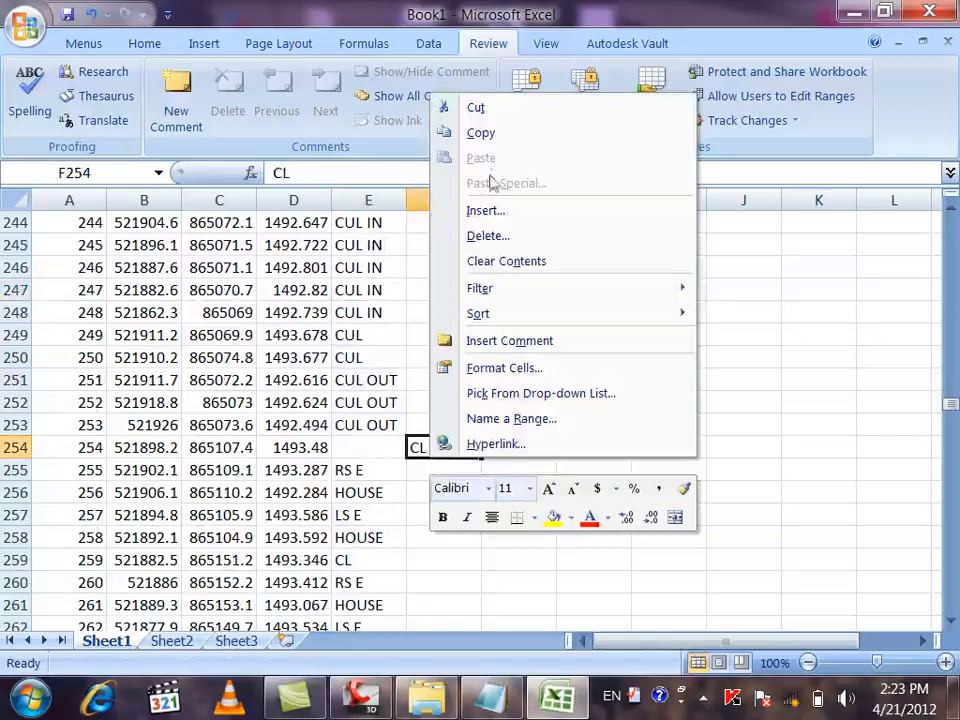
left_click(489, 110)
right_click(366, 450)
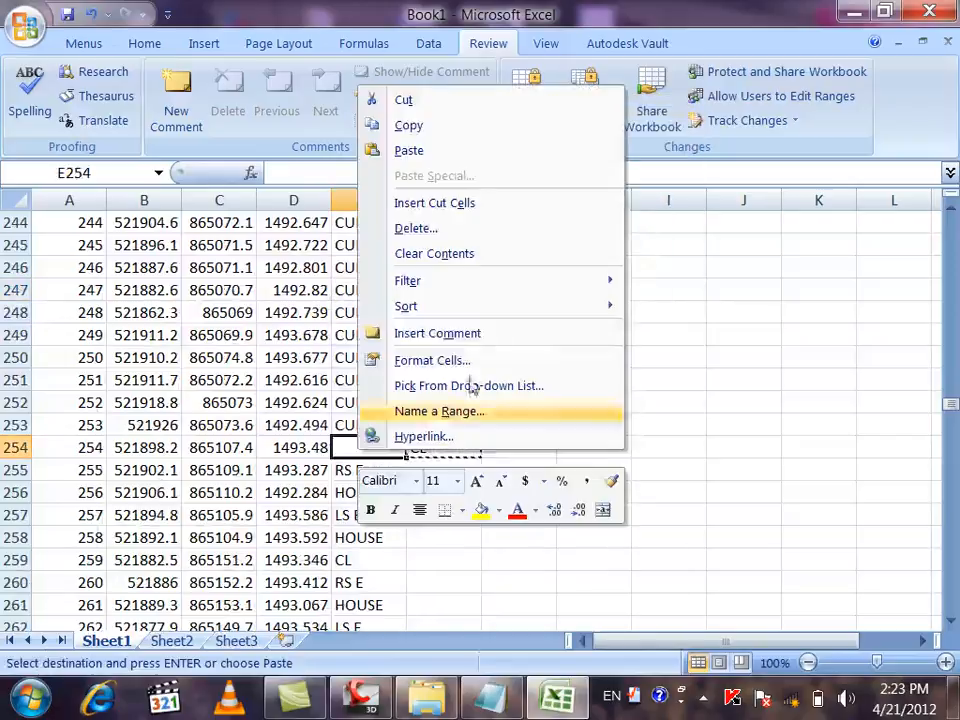
left_click(455, 162)
Move the CL code of point 280 from cell F280 to E280
scroll(413, 377, "down", 9)
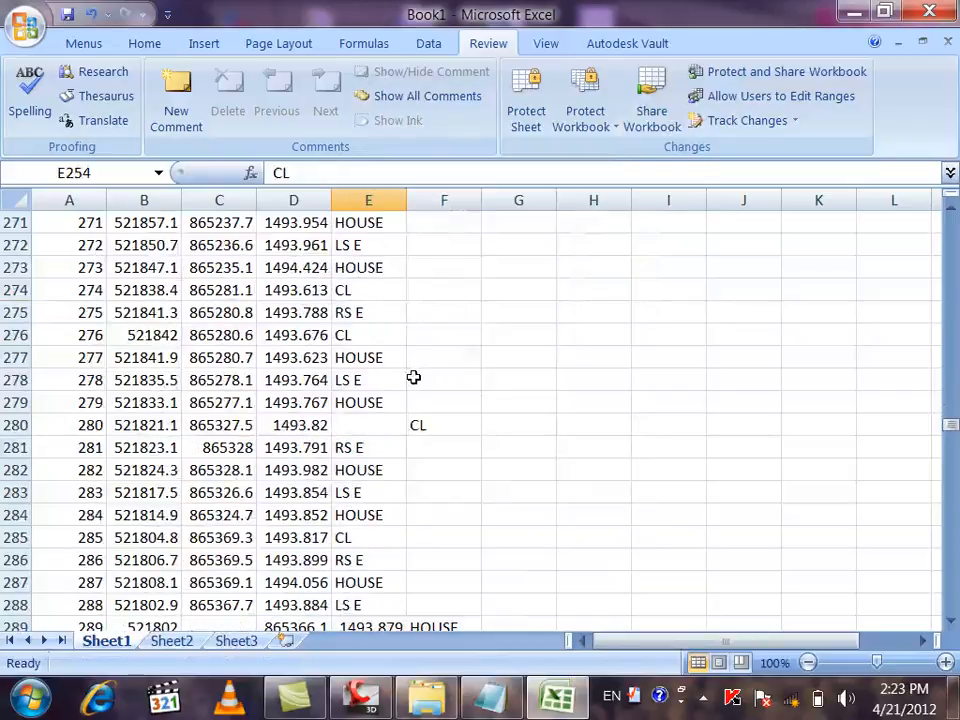
right_click(428, 425)
left_click(492, 80)
right_click(375, 428)
Shift the coordinate, elevation and HOUSE code of point 289 one column back, from D289:F289 to C289:E289
scroll(424, 416, "down", 4)
left_click_drag(451, 362, 304, 358)
right_click(306, 360)
left_click(377, 321)
right_click(210, 357)
left_click(258, 371)
Move the LS E code of point 293 from cell F293 to E293
scroll(250, 360, "down", 2)
scroll(461, 330, "down", 2)
scroll(459, 335, "up", 2)
right_click(450, 313)
left_click(470, 321)
right_click(372, 311)
left_click(420, 372)
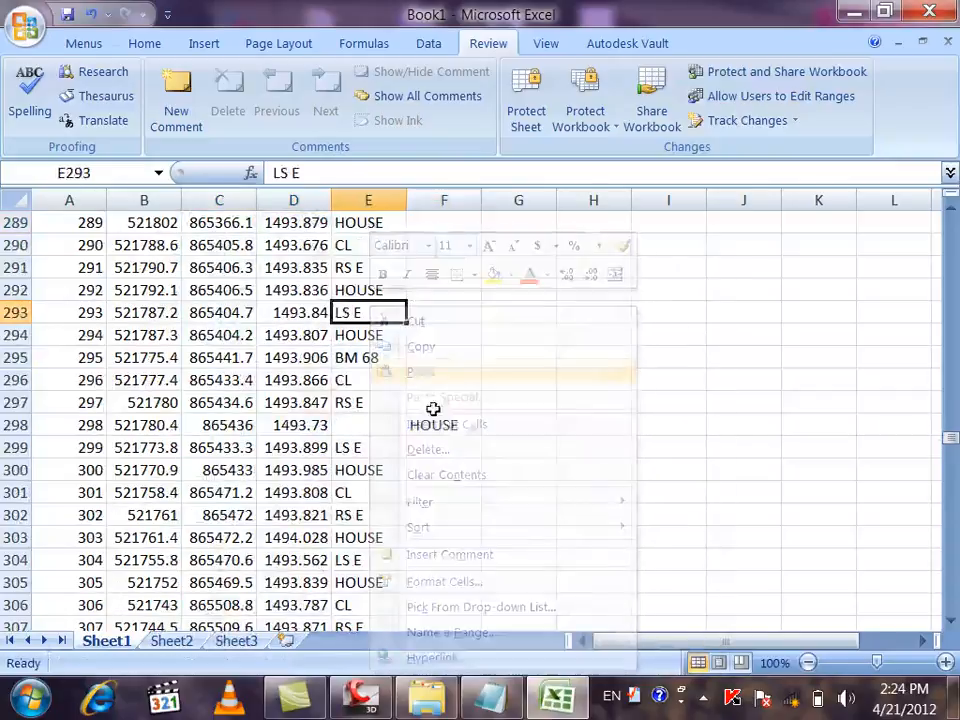
Move the HOUSE code of point 298 from cell F298 to E298
right_click(446, 428)
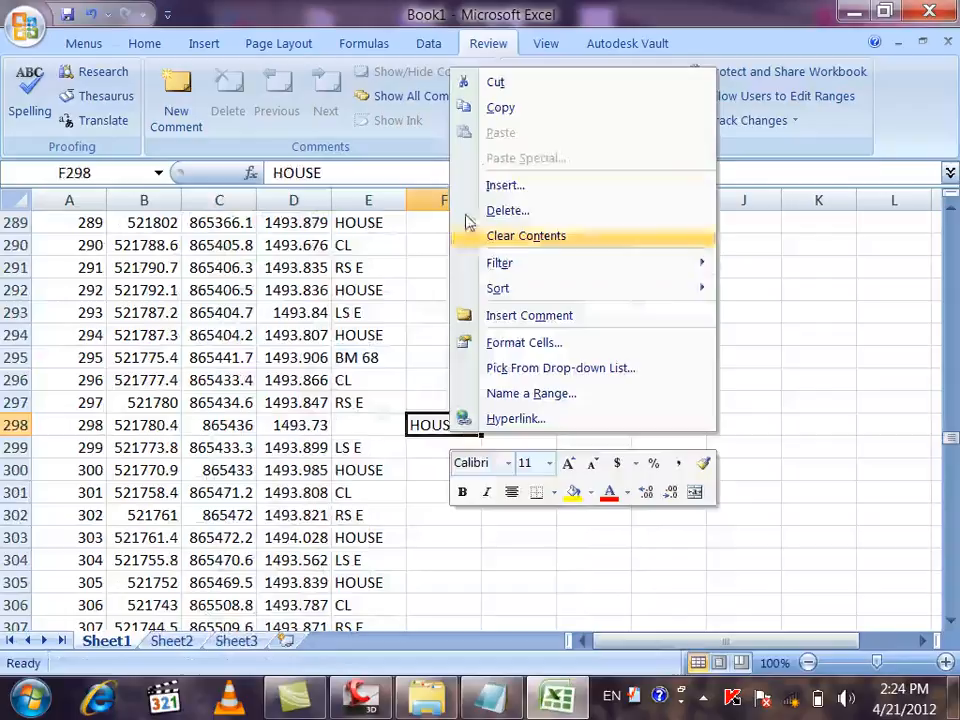
left_click(463, 81)
right_click(403, 424)
left_click(420, 130)
Move the CL and RS E codes of points 310 and 311 from F310:F311 to E310:E311
scroll(420, 330, "down", 5)
left_click_drag(436, 364, 435, 377)
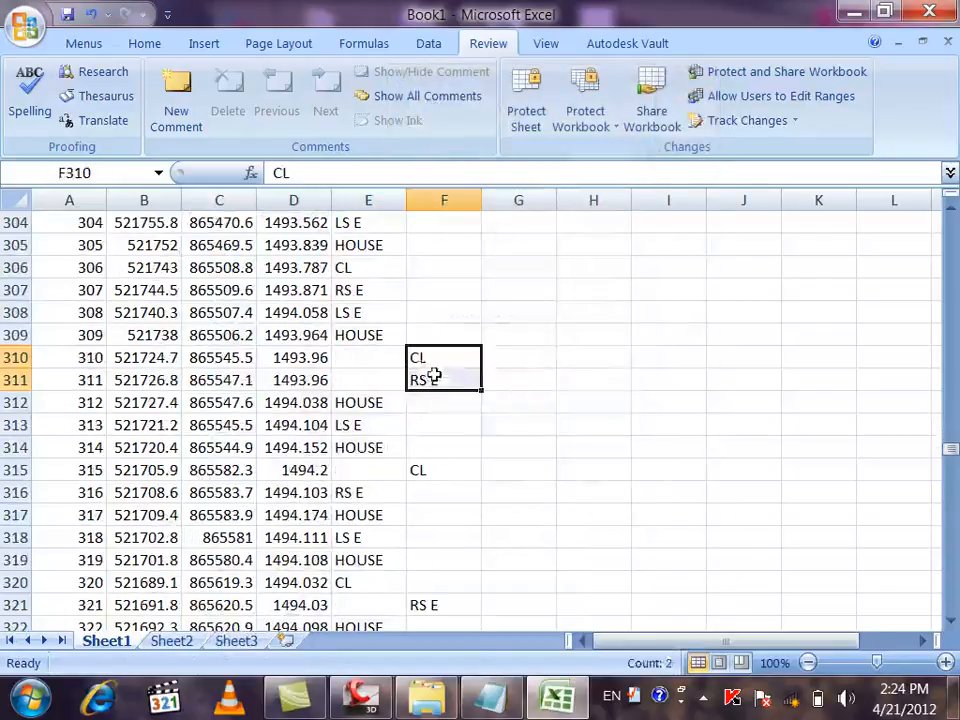
right_click(435, 377)
left_click(486, 321)
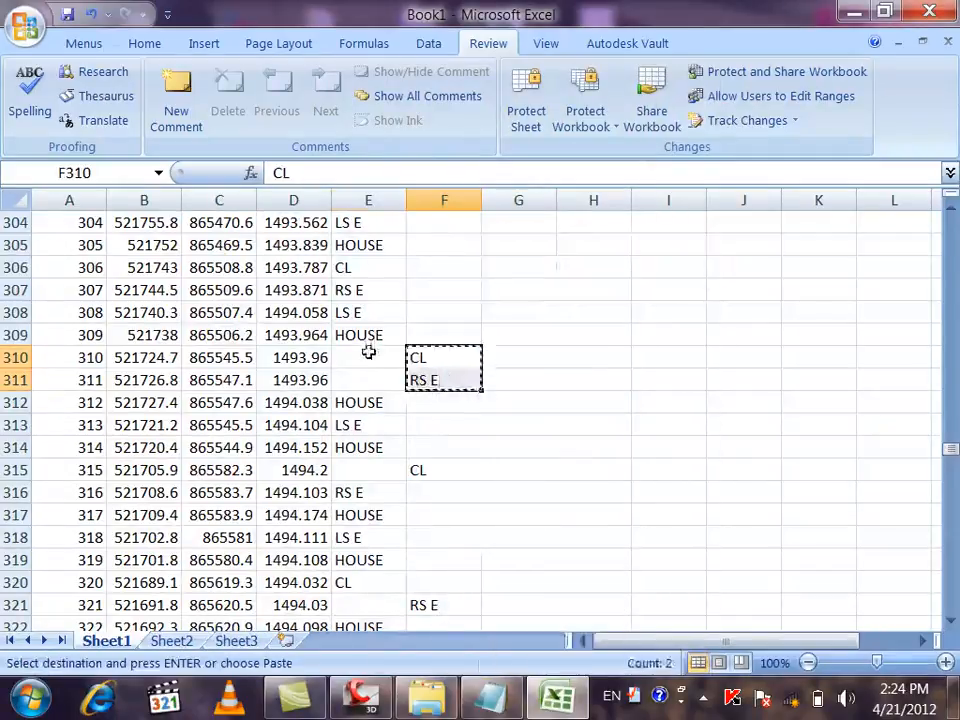
right_click(368, 352)
left_click(411, 372)
Move the CL code of point 315 from cell F315 to E315
scroll(417, 372, "down", 2)
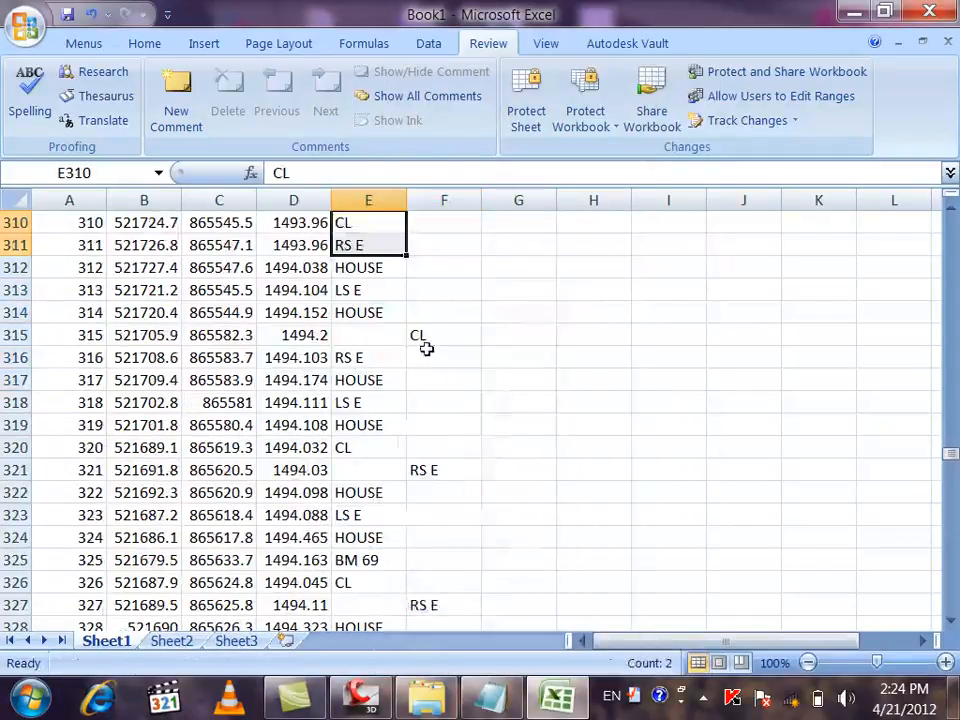
right_click(426, 341)
left_click(440, 320)
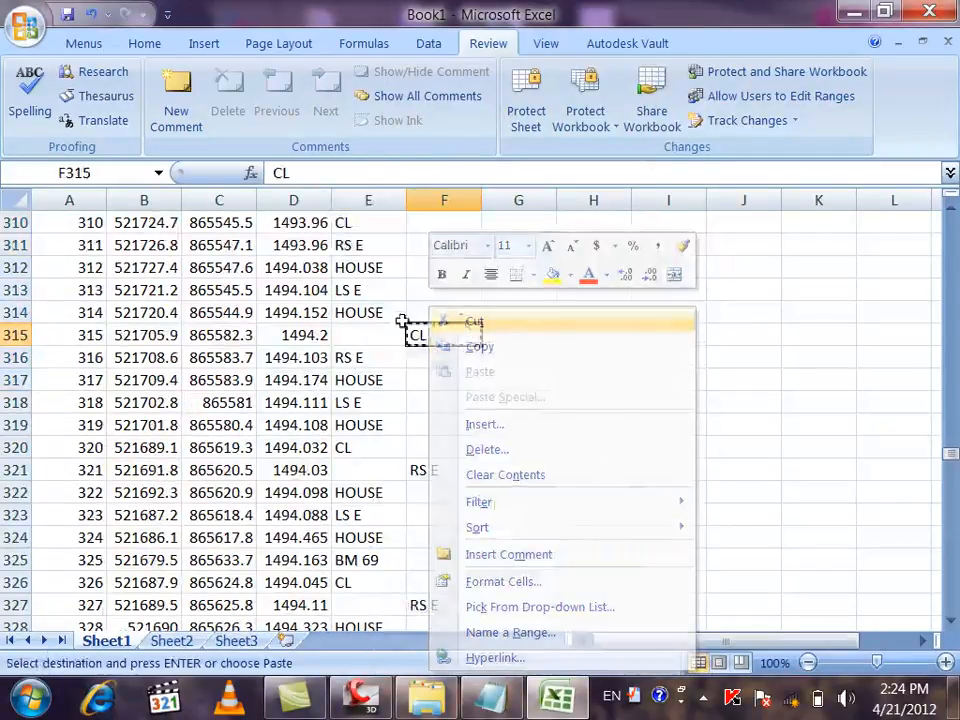
left_click(373, 334)
right_click(373, 334)
left_click(410, 362)
Move the RS E code of point 321 from cell F321 to E321
scroll(410, 357, "down", 2)
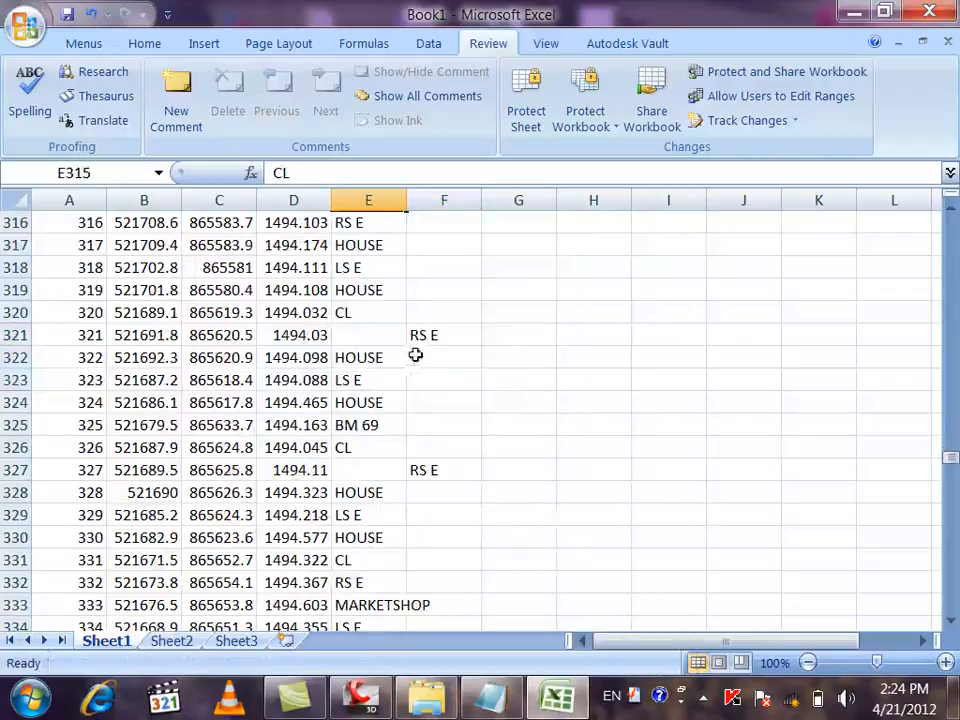
right_click(426, 338)
left_click(435, 321)
left_click(373, 336)
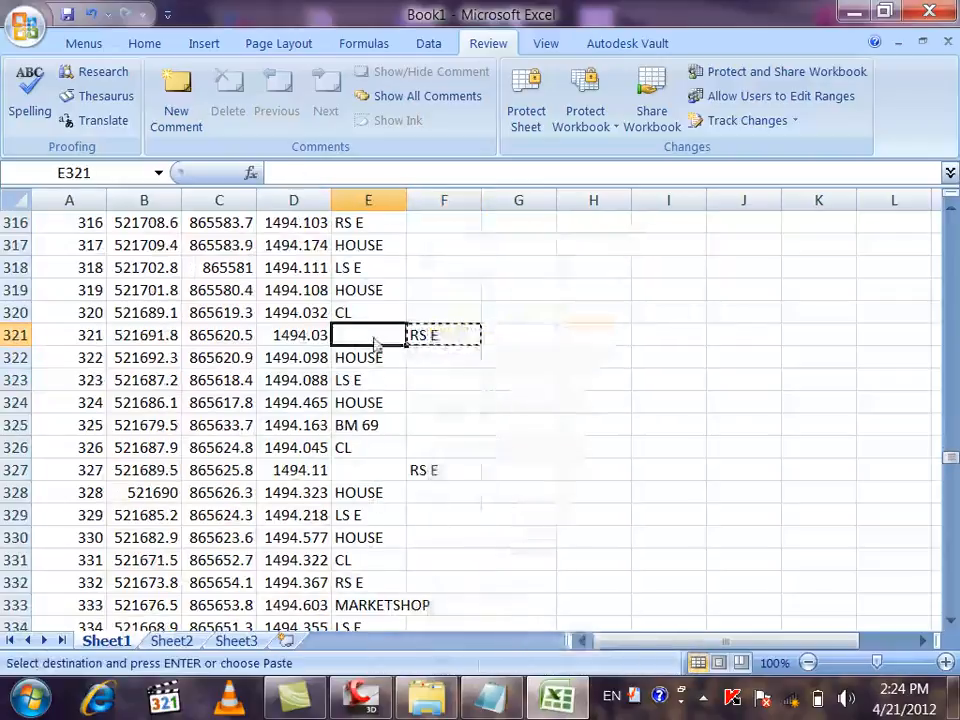
right_click(373, 336)
left_click(415, 371)
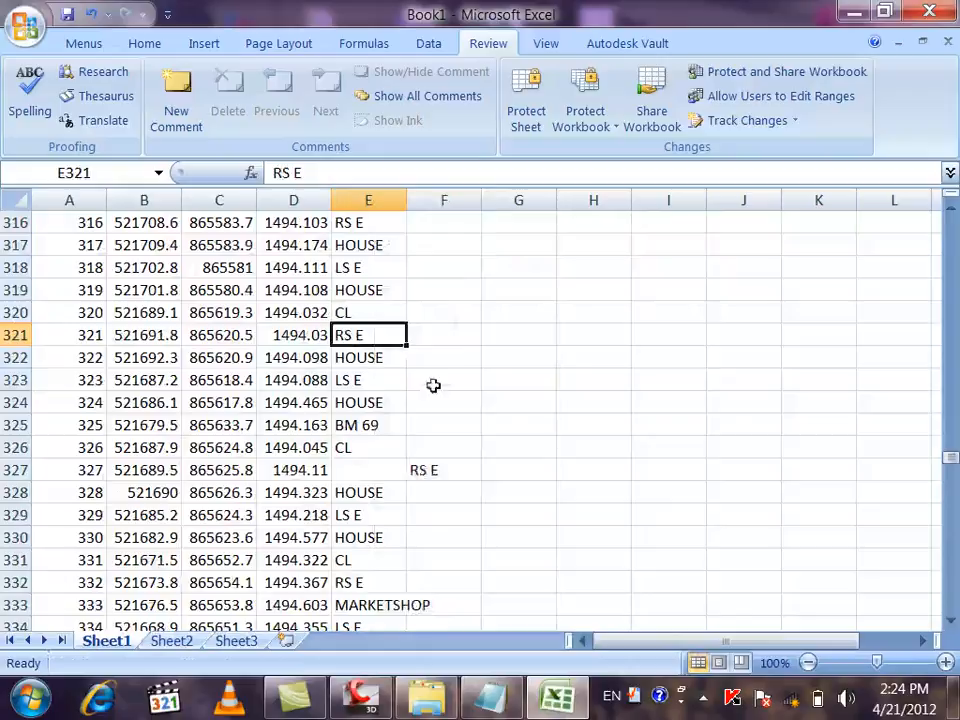
Move the RS E code of point 327 from cell F327 to E327
right_click(424, 468)
left_click(478, 119)
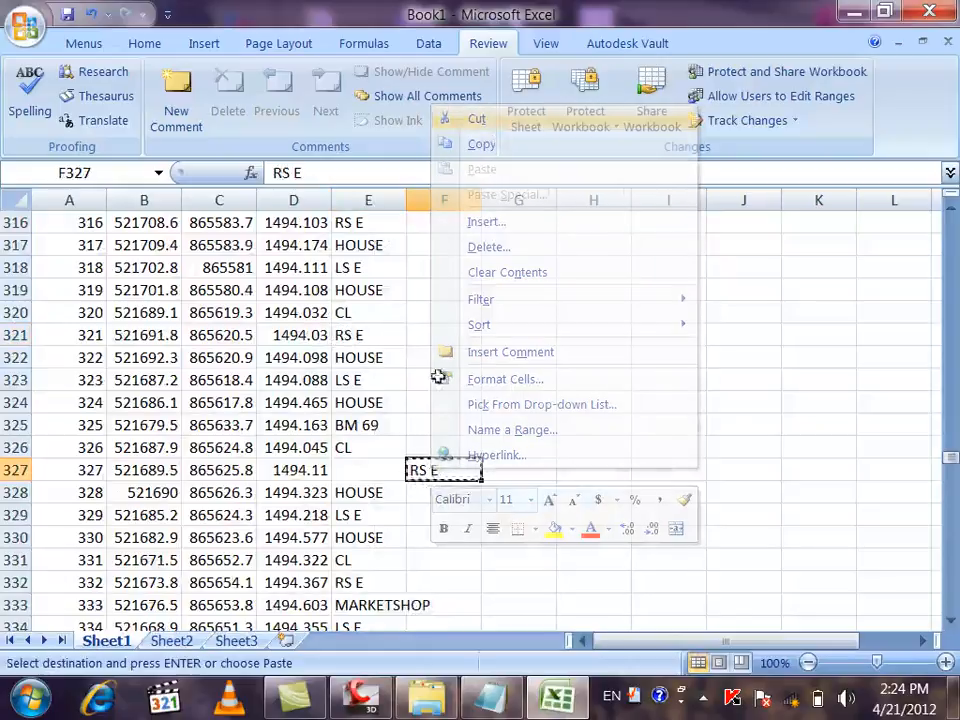
right_click(387, 469)
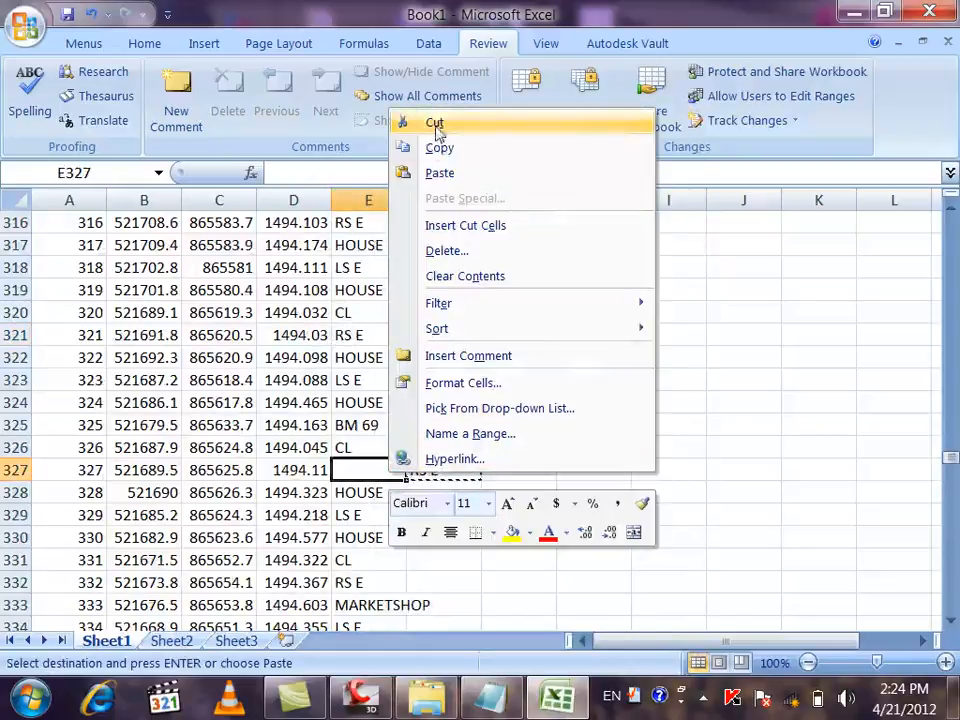
left_click(447, 182)
Move the RS E code of point 365 from cell F365 to E365
scroll(418, 362, "down", 9)
scroll(415, 362, "down", 4)
right_click(437, 449)
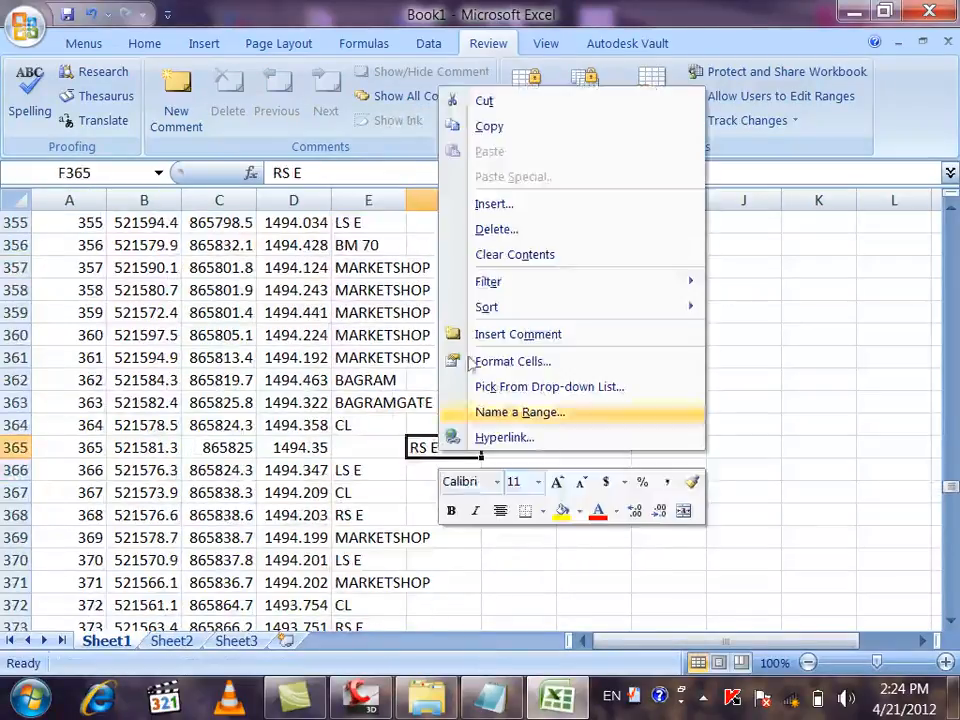
left_click(490, 102)
right_click(384, 443)
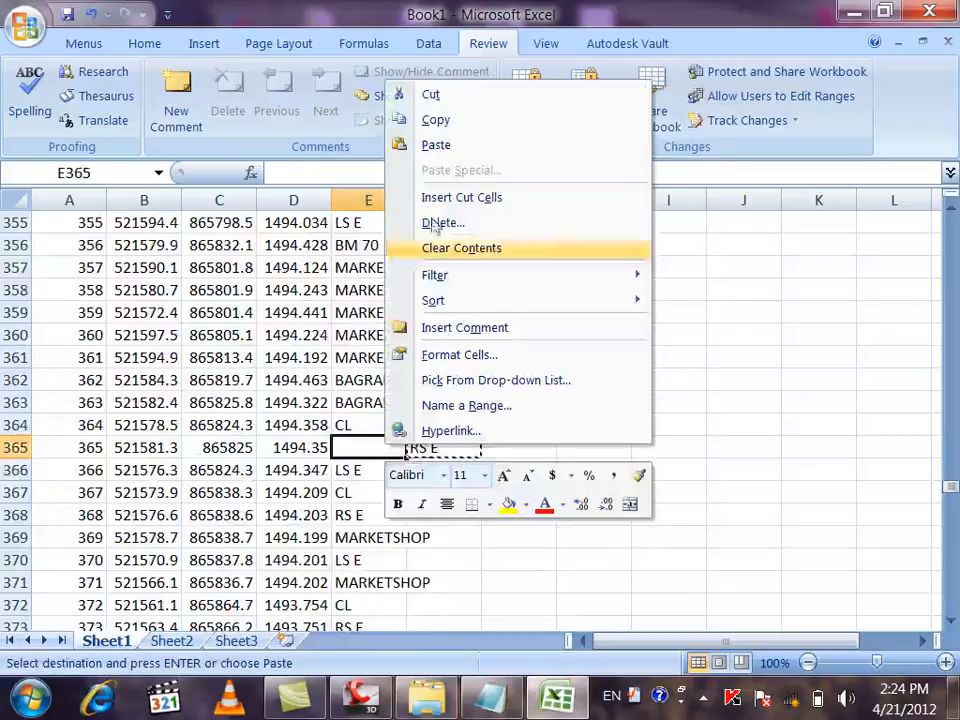
left_click(440, 147)
Shift the elevation and CL code of point 377 one column back, from E377:F377 to D377:E377
scroll(403, 316, "down", 5)
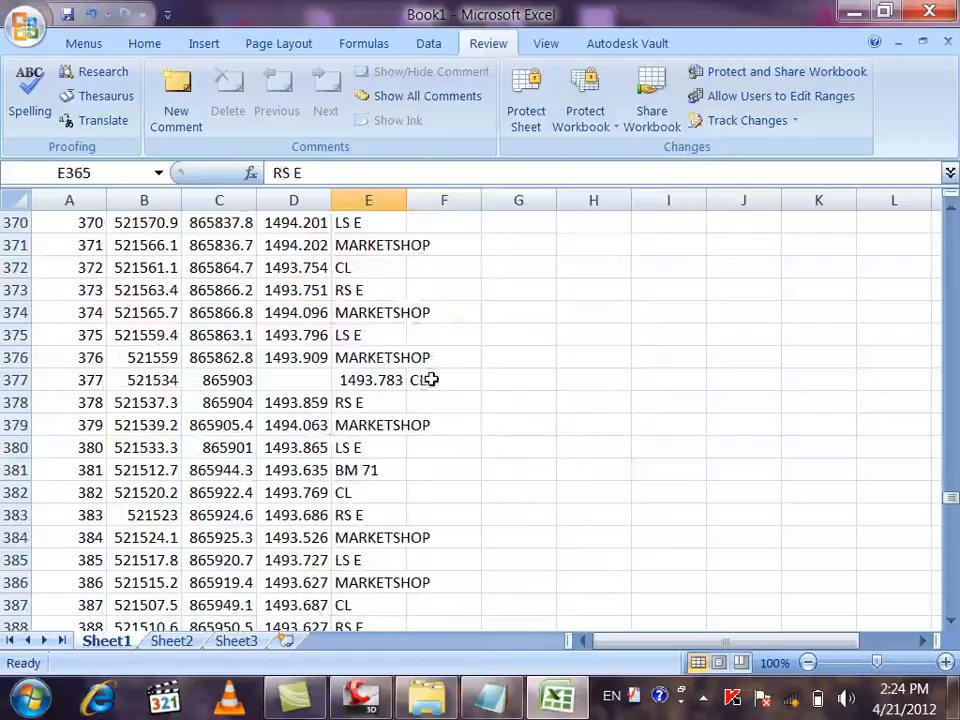
left_click_drag(430, 381, 375, 380)
right_click(384, 380)
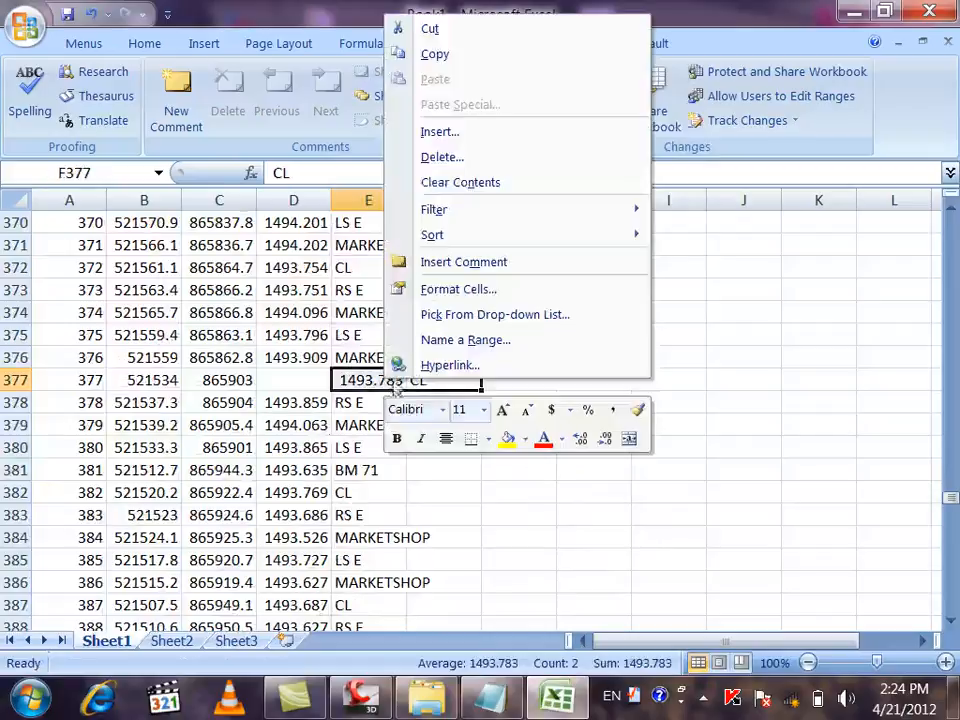
left_click(437, 57)
right_click(310, 380)
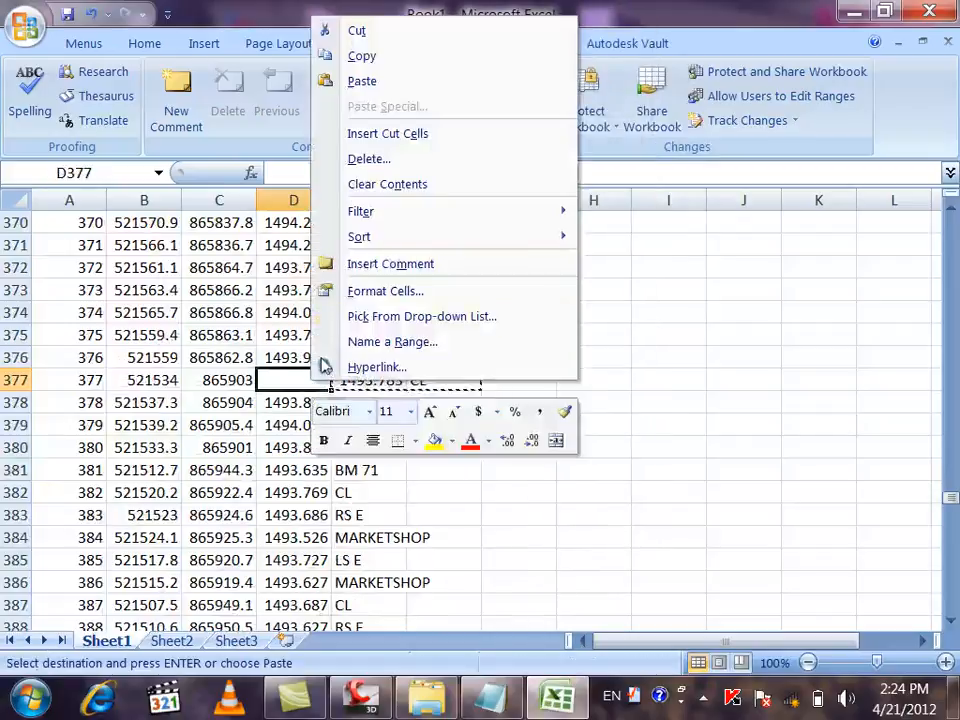
left_click(360, 81)
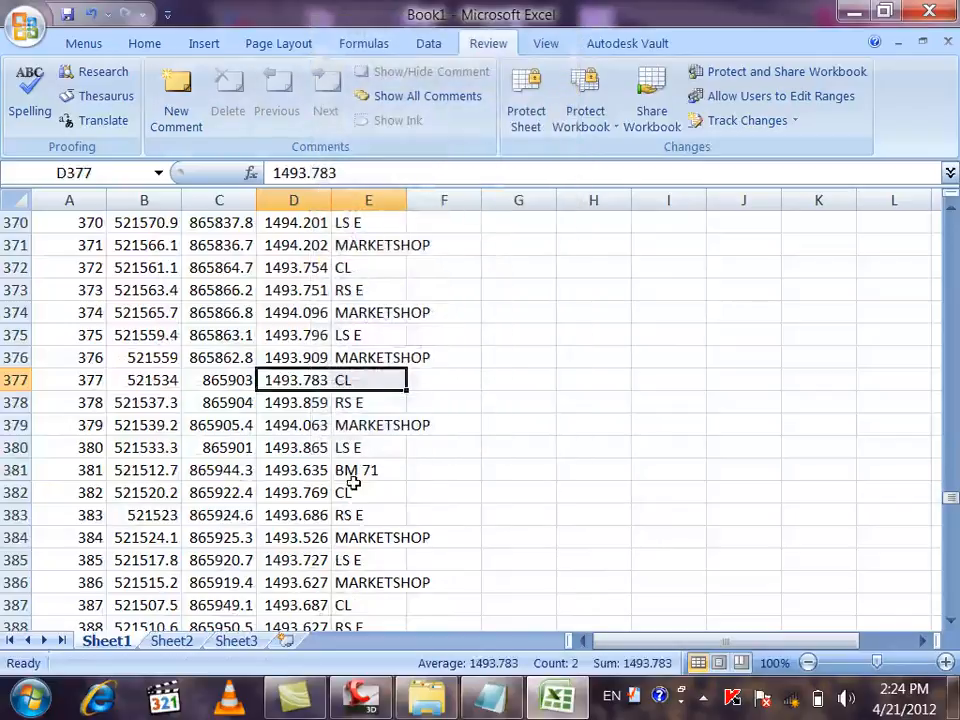
Move the CL code of point 418 from cell F418 to E418
scroll(368, 470, "down", 10)
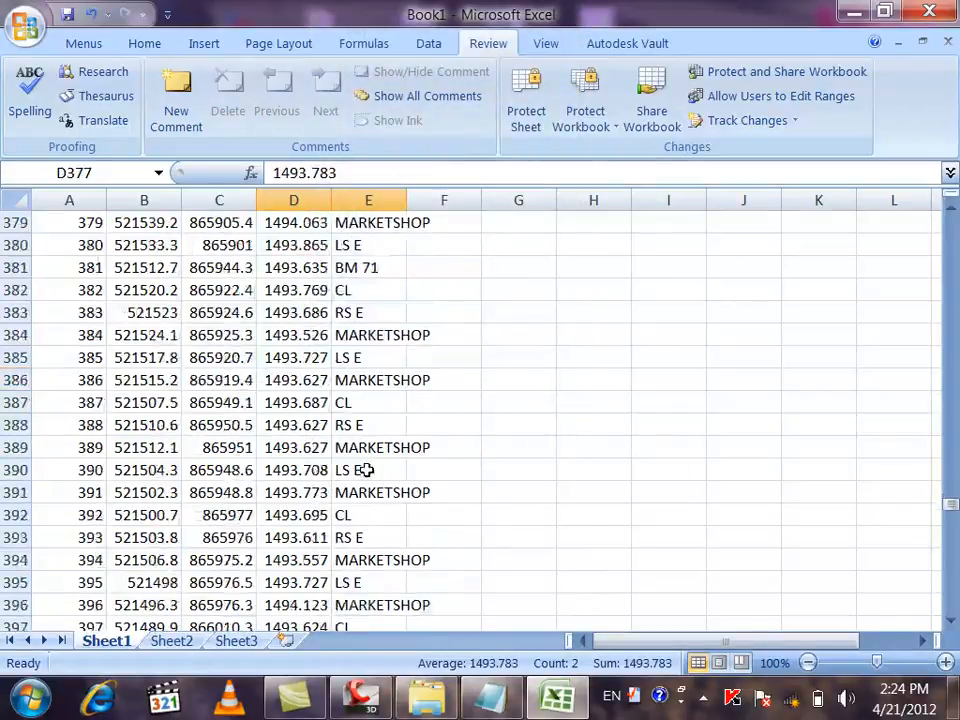
scroll(368, 470, "down", 3)
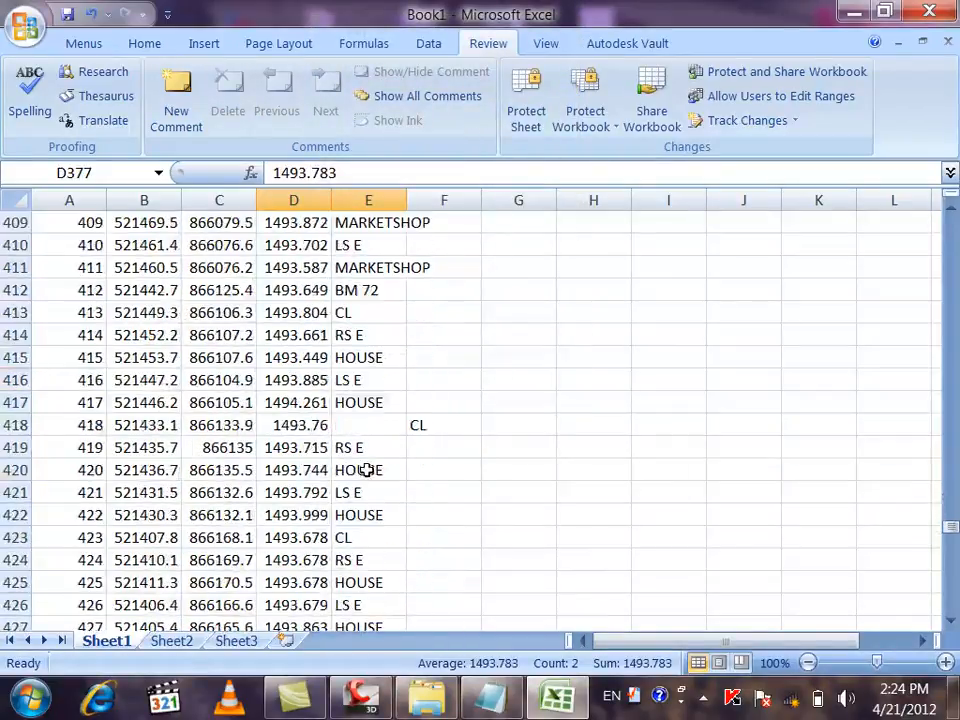
right_click(443, 425)
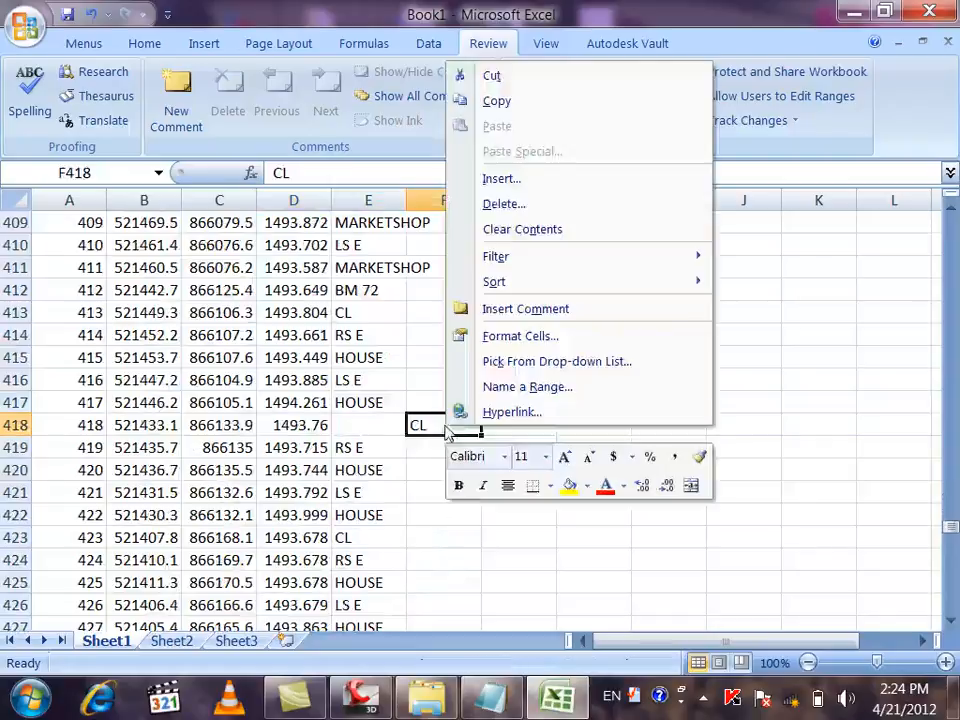
left_click(493, 77)
right_click(381, 423)
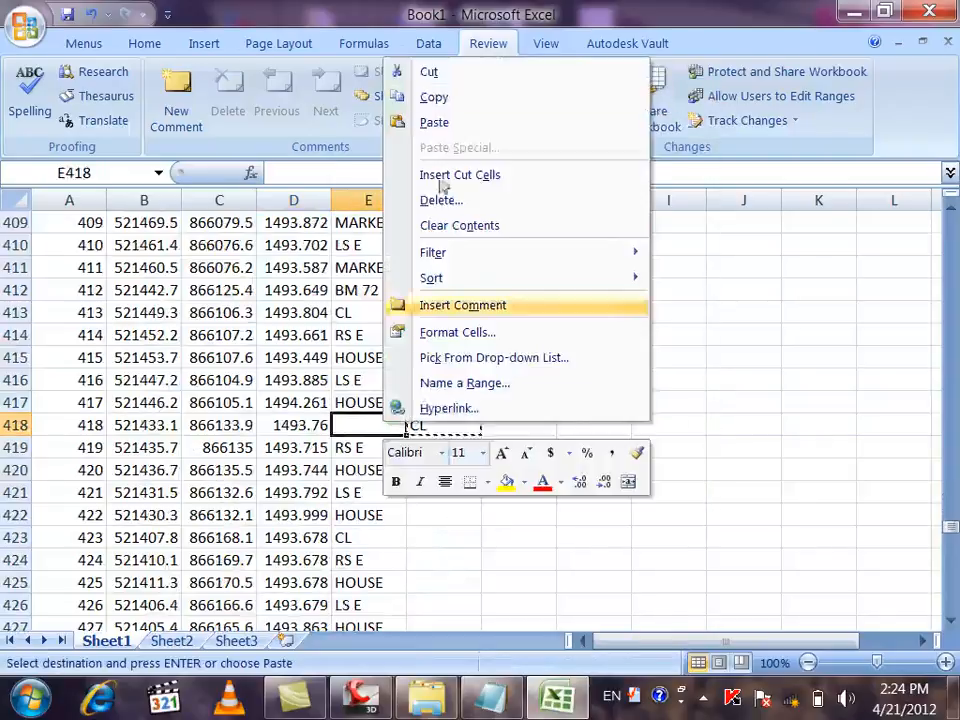
left_click(434, 122)
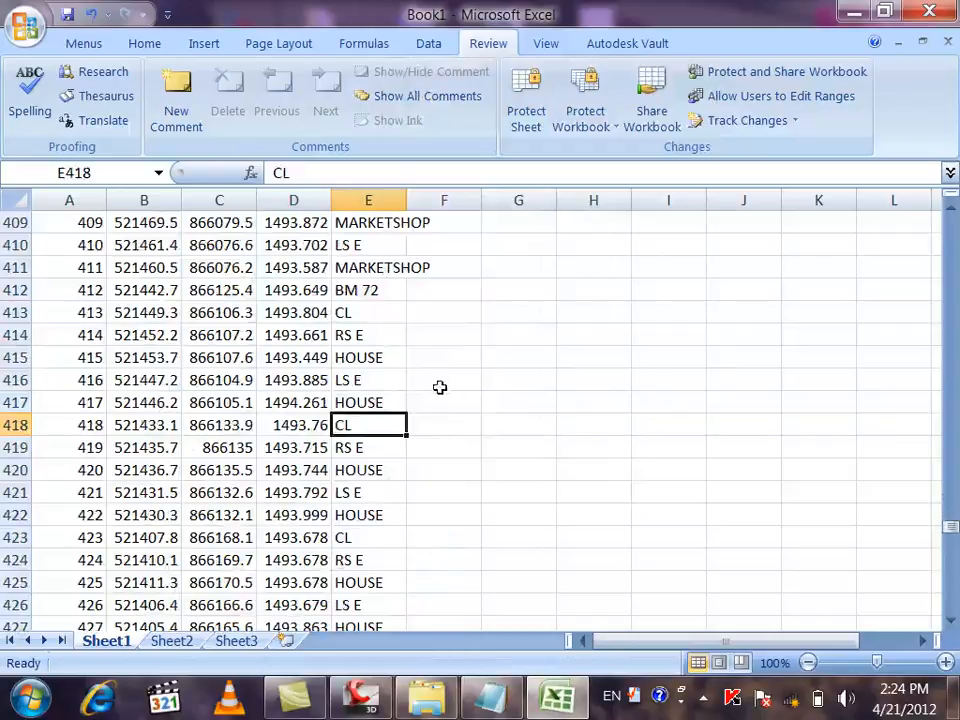
Move the RS E and HOUSE codes of points 435 and 436 from F435:F436 to E435:E436
scroll(436, 388, "down", 5)
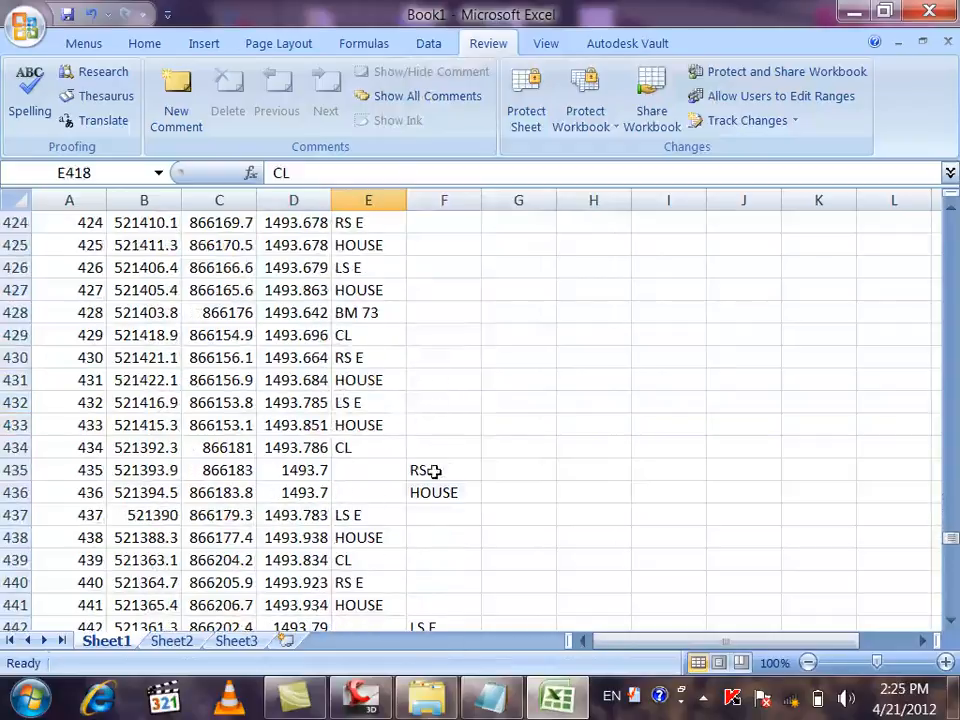
left_click_drag(437, 470, 438, 500)
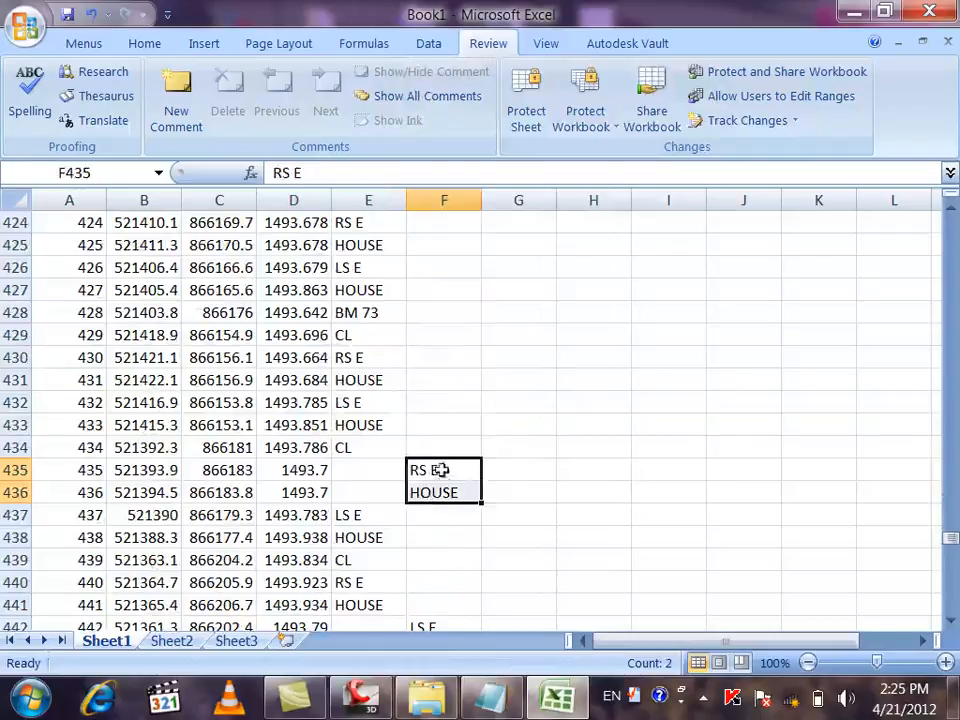
right_click(440, 470)
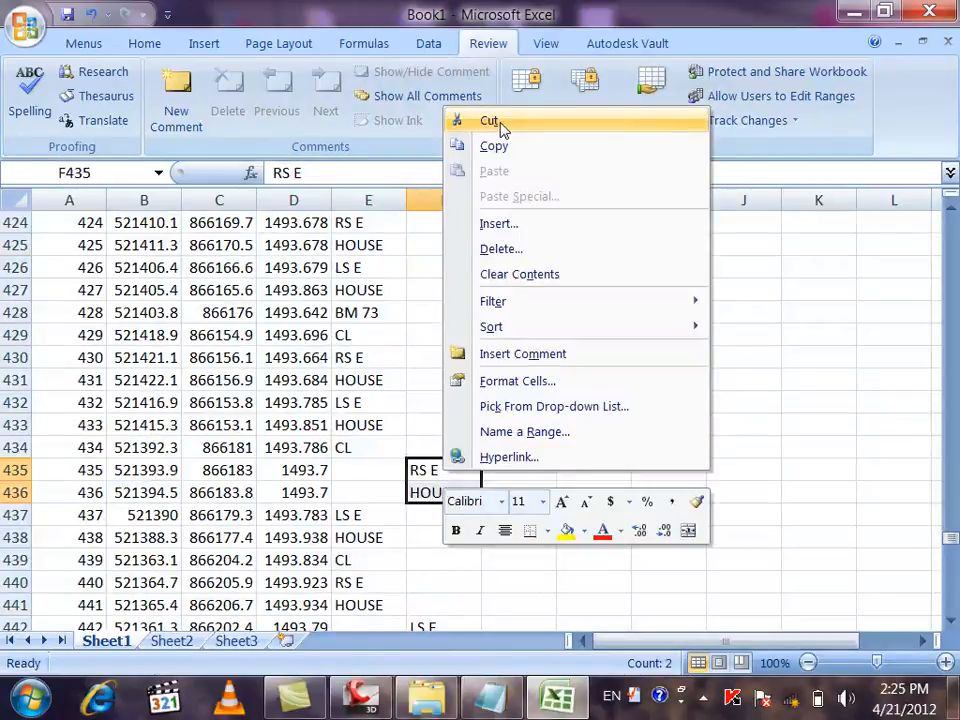
left_click(500, 125)
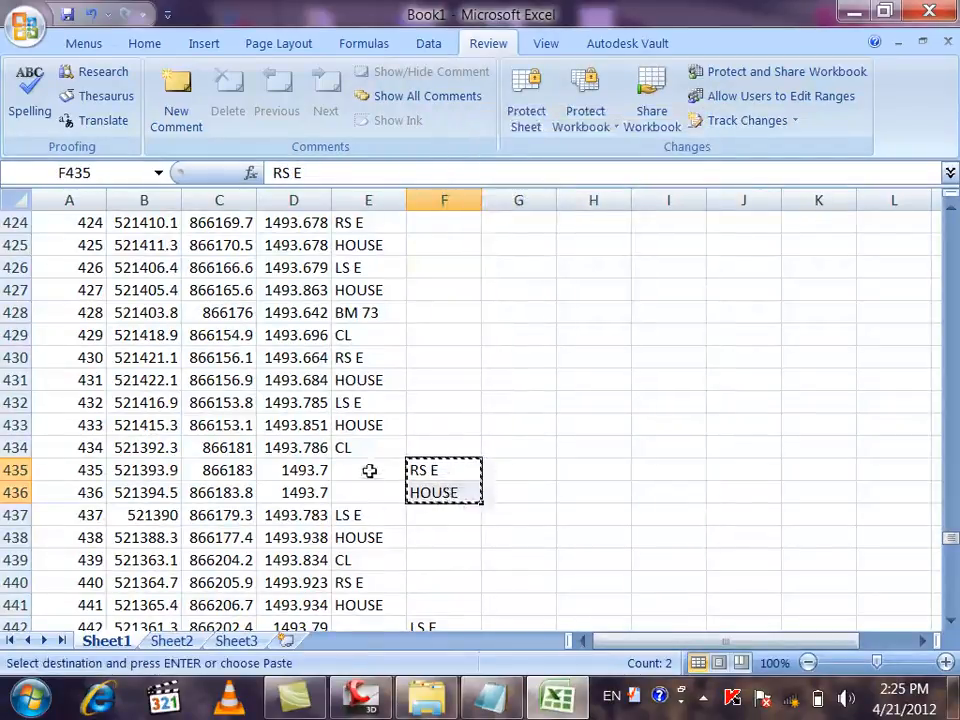
right_click(368, 469)
left_click(413, 172)
Move the LS E code of point 442 from cell F442 to E442
scroll(401, 349, "down", 3)
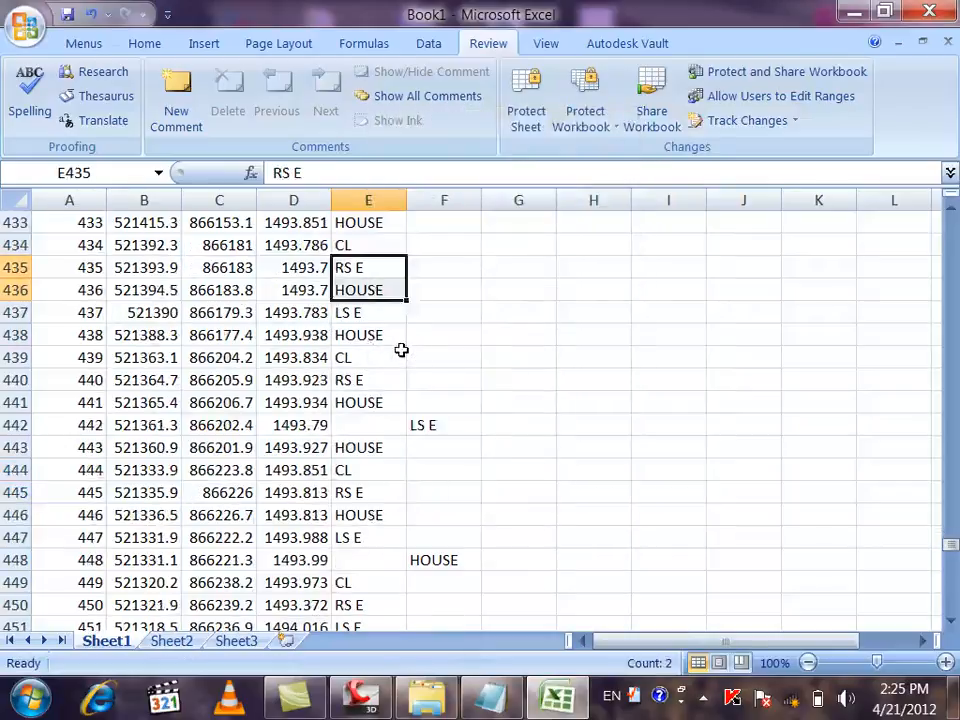
right_click(437, 424)
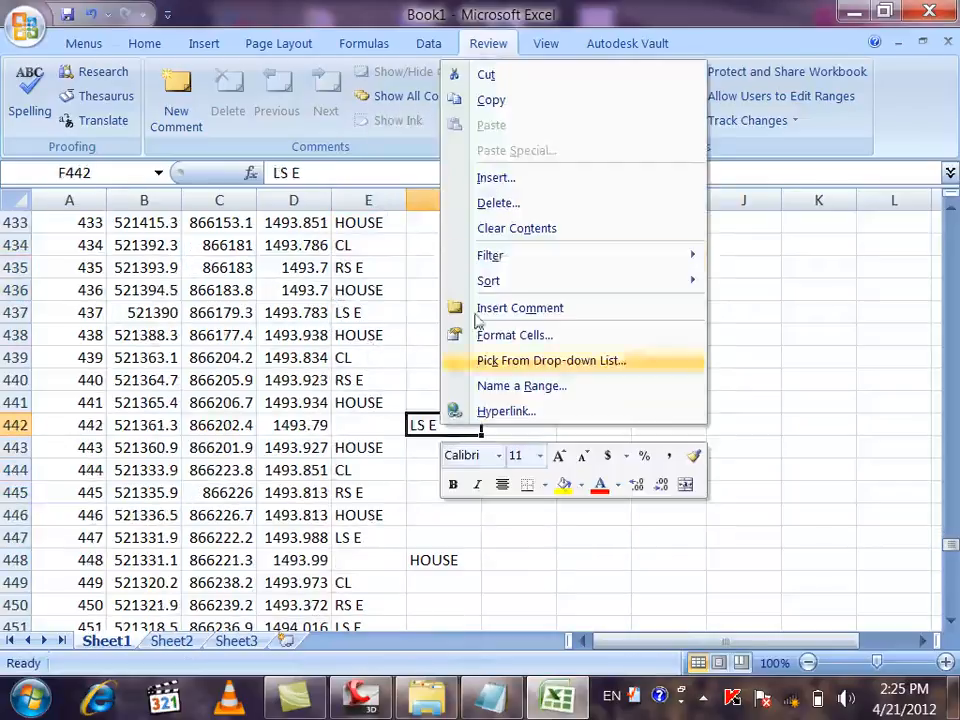
left_click(478, 75)
right_click(368, 424)
left_click(418, 130)
Move the HOUSE code of point 448 from cell F448 to E448
scroll(417, 392, "down", 2)
right_click(438, 424)
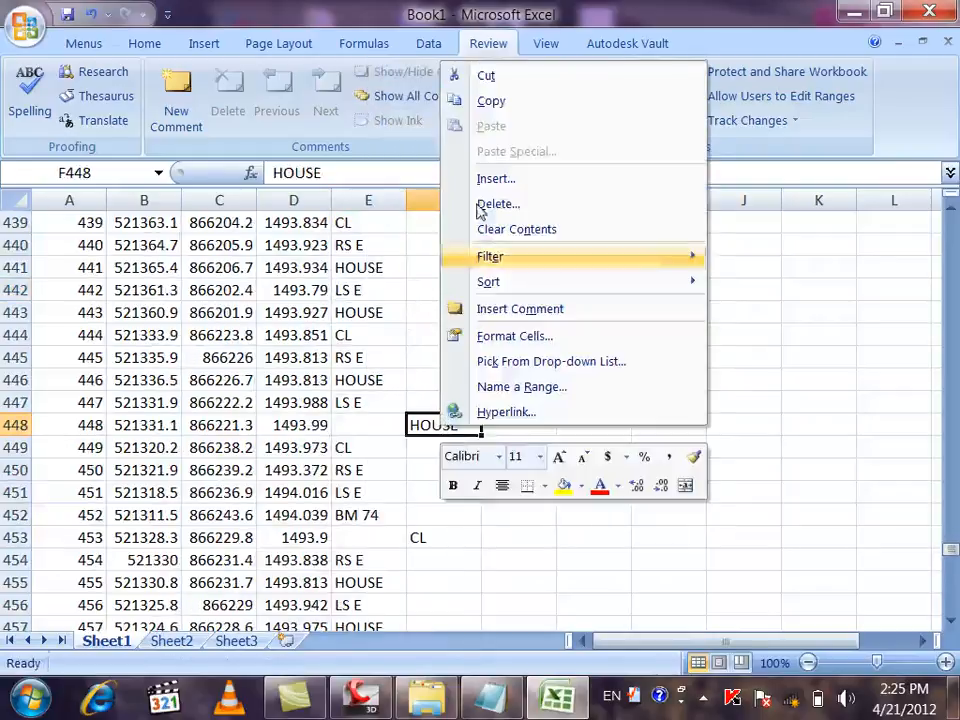
left_click(462, 73)
right_click(385, 421)
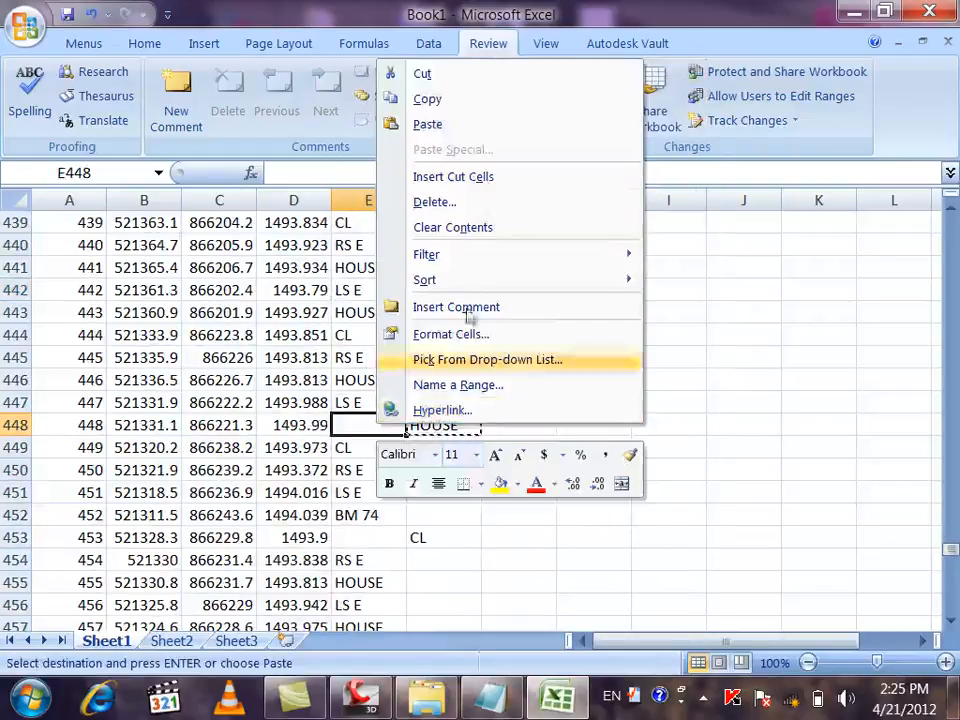
left_click(459, 137)
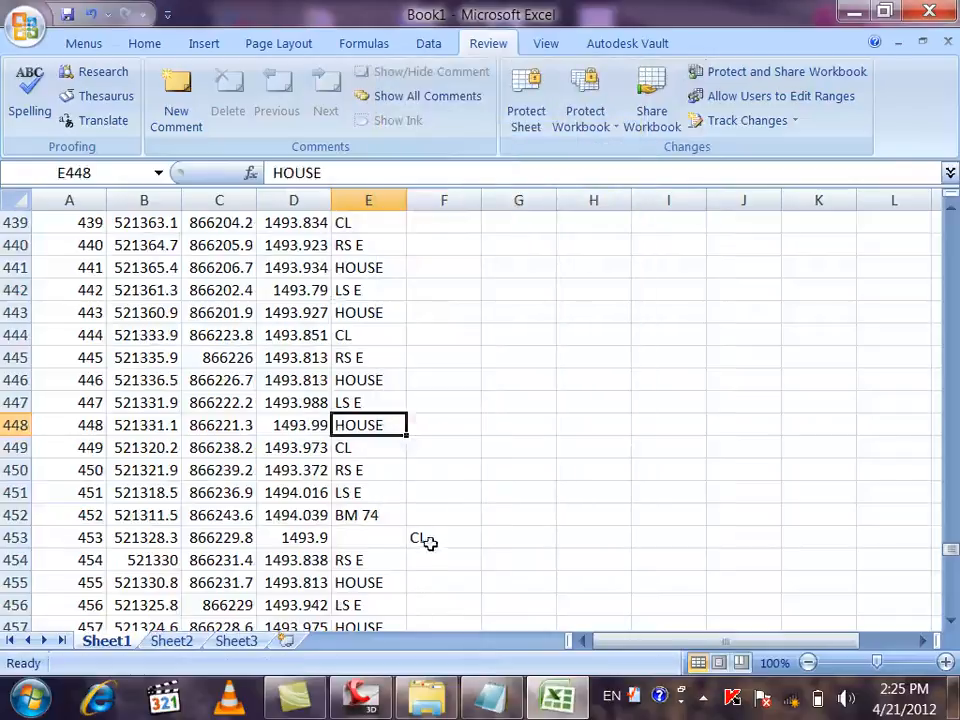
Move the CL code of point 453 from cell F453 to E453
right_click(425, 541)
left_click(468, 194)
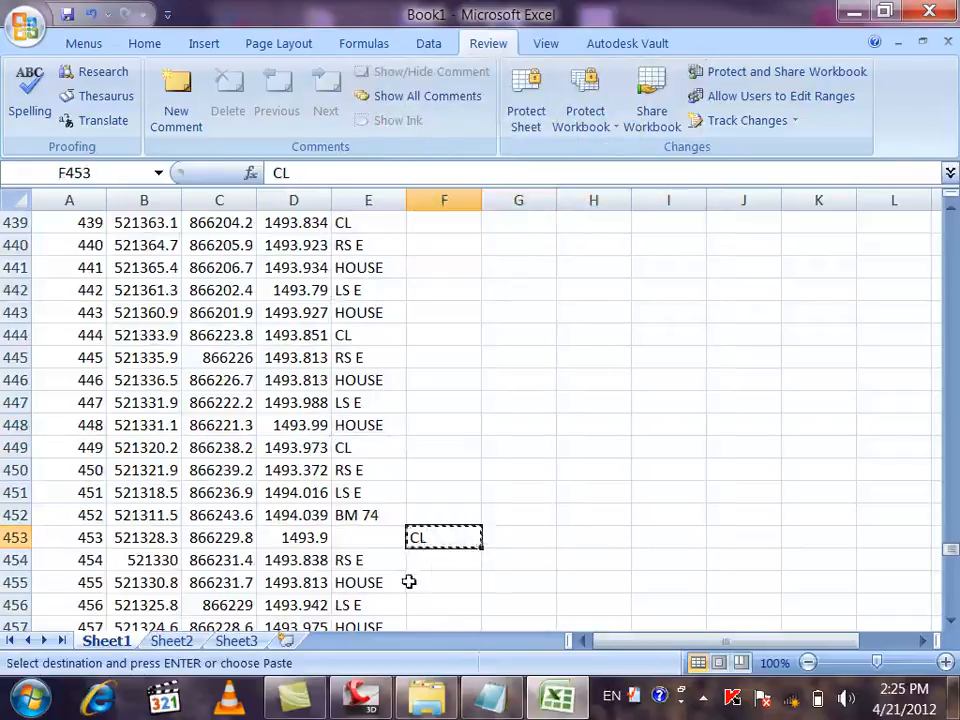
right_click(377, 537)
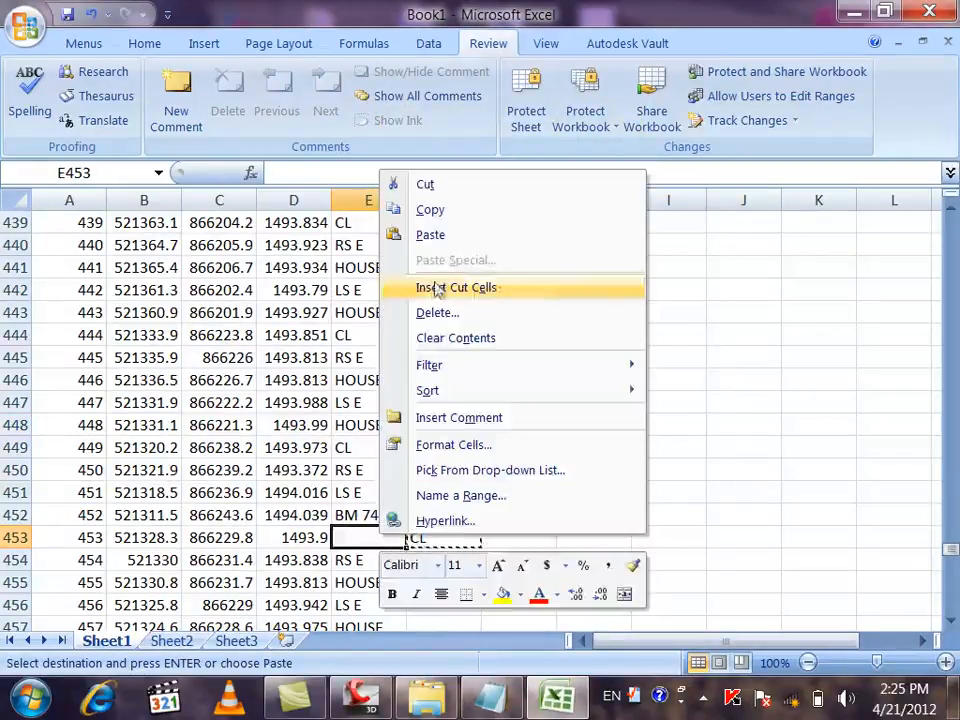
left_click(432, 236)
Move the CUL code of point 468 from cell F468 to E468
scroll(418, 406, "down", 5)
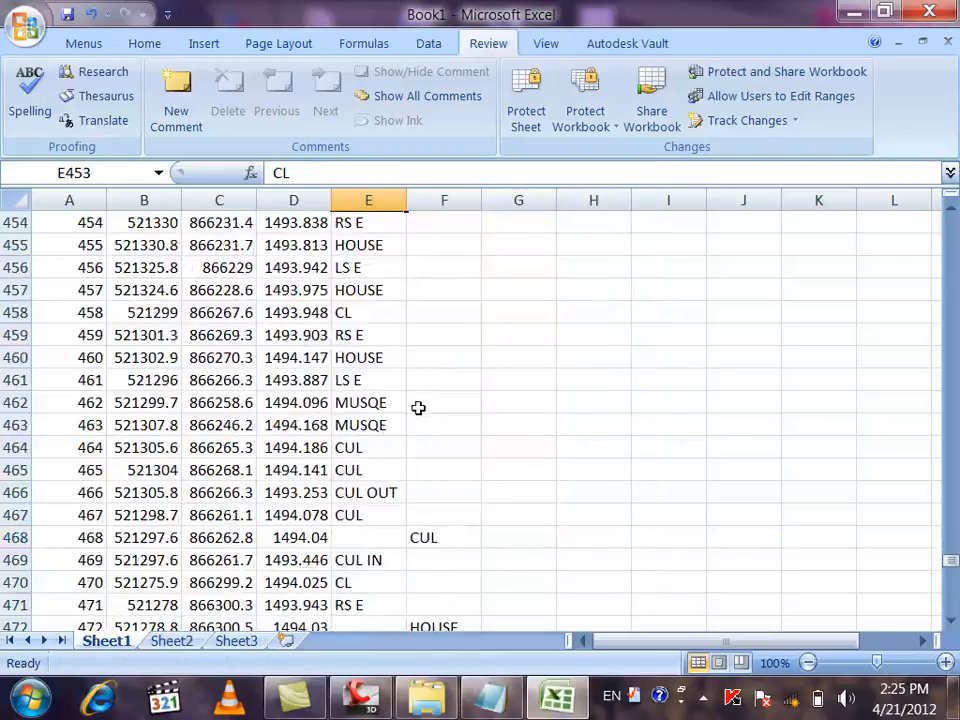
right_click(439, 536)
left_click(499, 188)
right_click(375, 540)
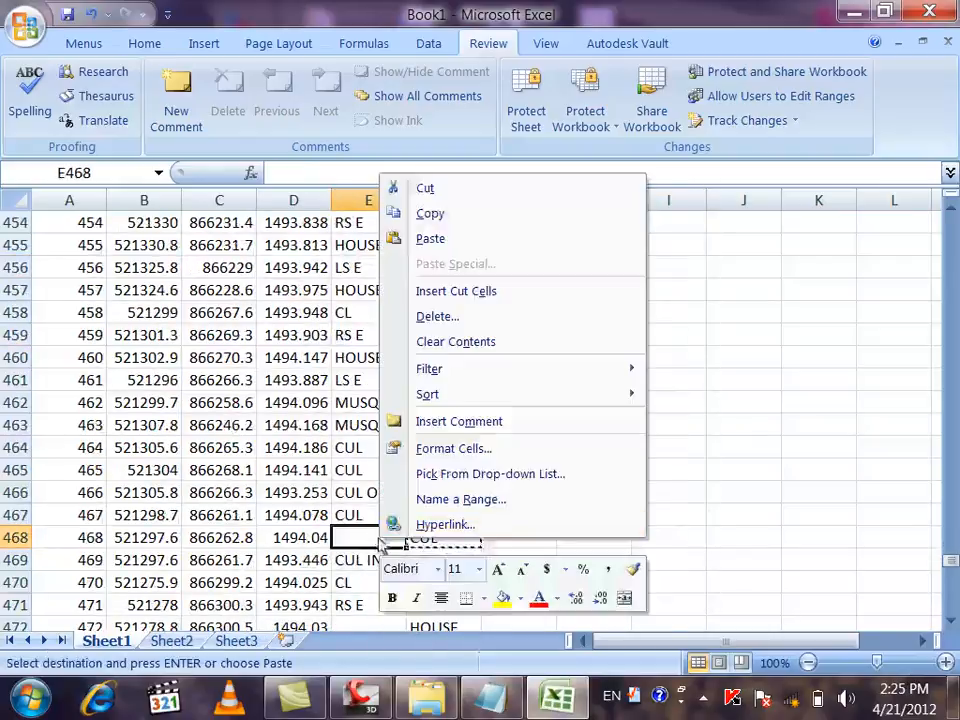
left_click(418, 239)
Move the HOUSE code of point 472 from cell F472 to E472
scroll(416, 242, "down", 2)
scroll(416, 242, "down", 2)
right_click(437, 357)
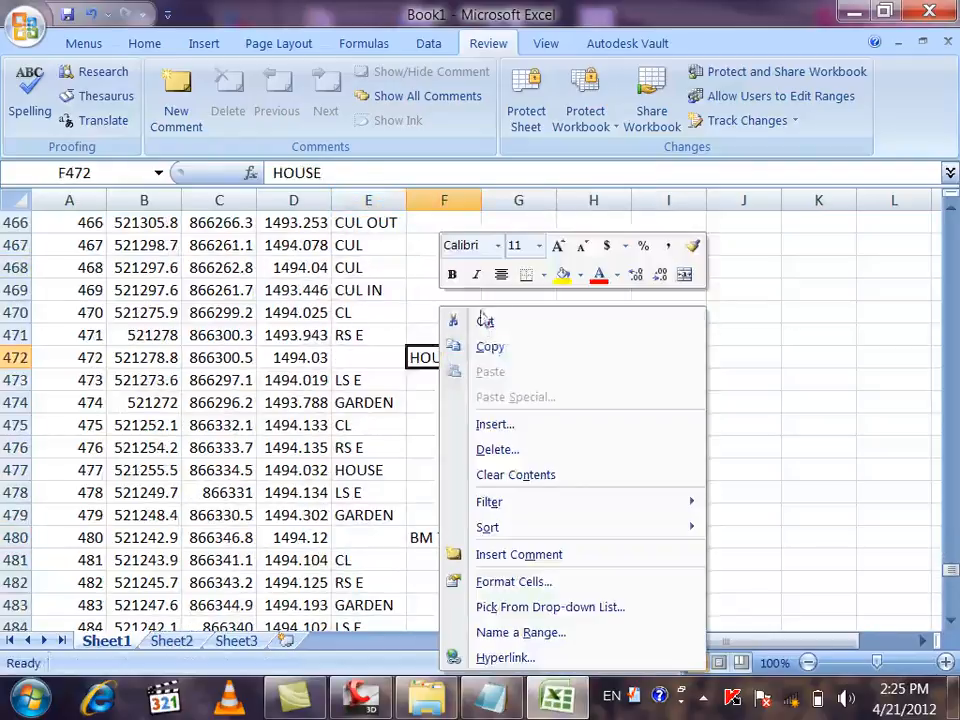
left_click(456, 319)
left_click(377, 360)
right_click(377, 360)
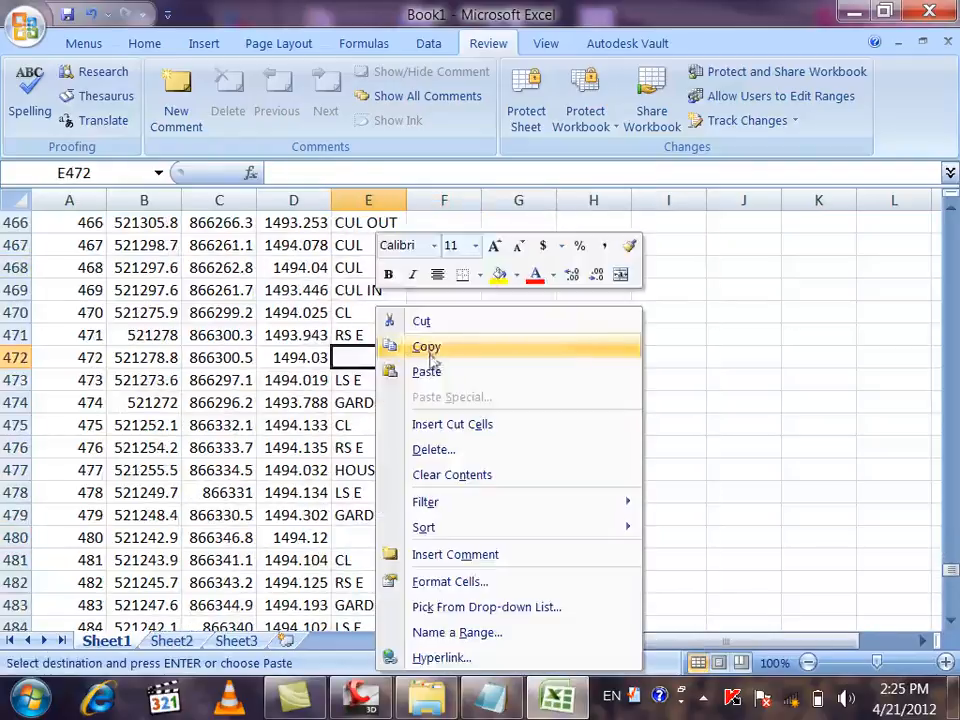
left_click(429, 371)
Move the BM 75 code of point 480 from cell F480 to E480
scroll(430, 373, "down", 3)
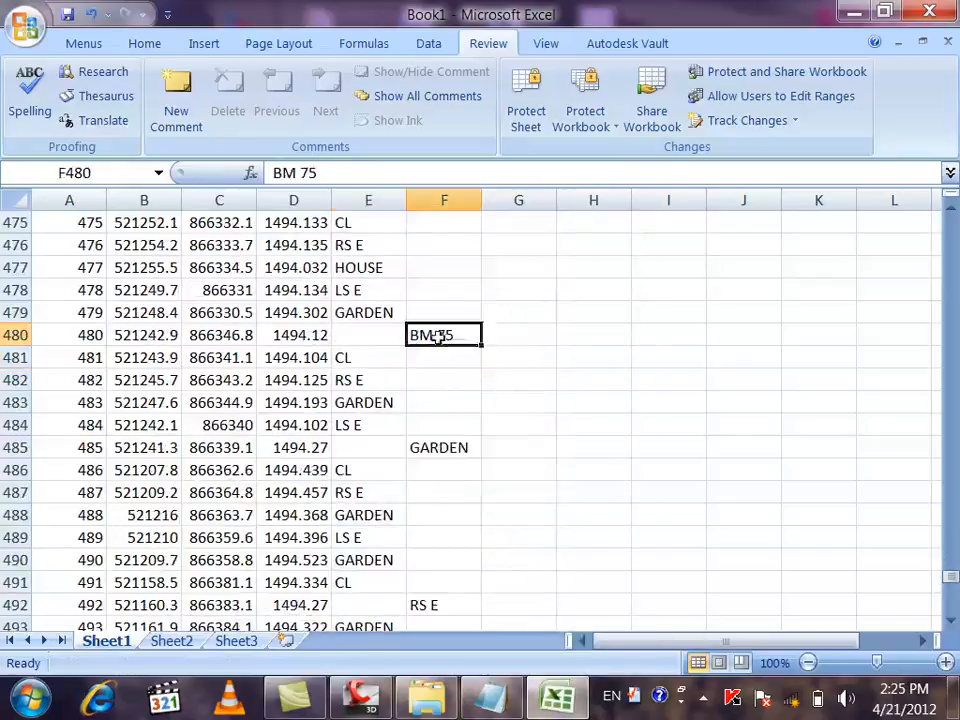
right_click(437, 336)
left_click(455, 320)
left_click(381, 336)
right_click(385, 336)
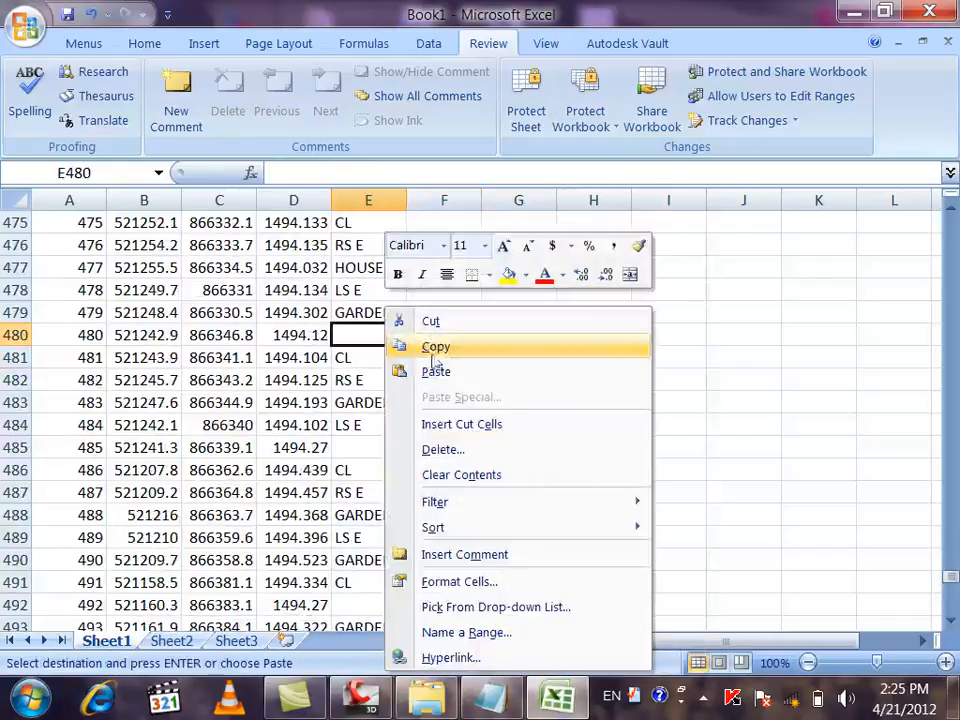
left_click(434, 371)
Move the GARDEN code of point 485 from cell F485 to E485
scroll(411, 346, "down", 3)
left_click(447, 245)
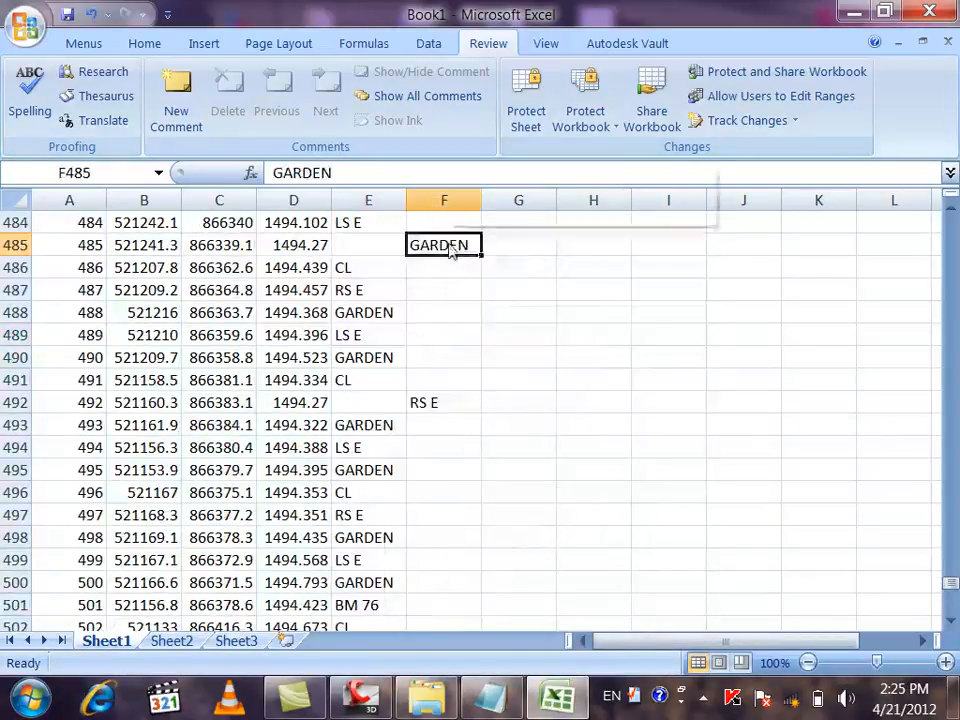
right_click(450, 245)
left_click(468, 258)
left_click(377, 246)
right_click(377, 246)
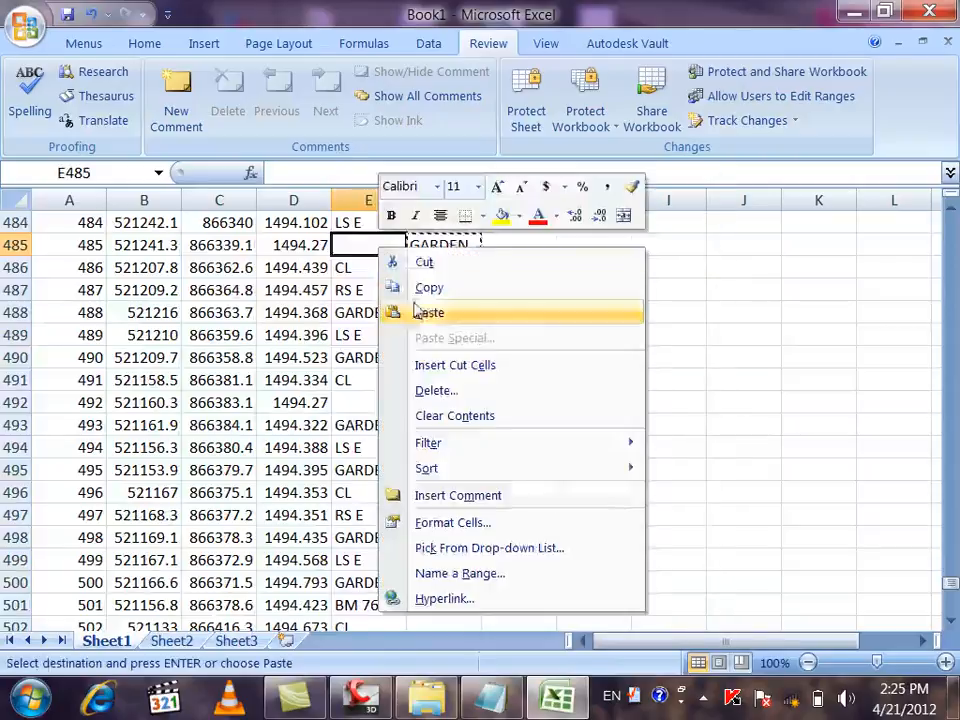
left_click(400, 313)
Move the RS E code of point 492 from cell F492 to E492
right_click(425, 402)
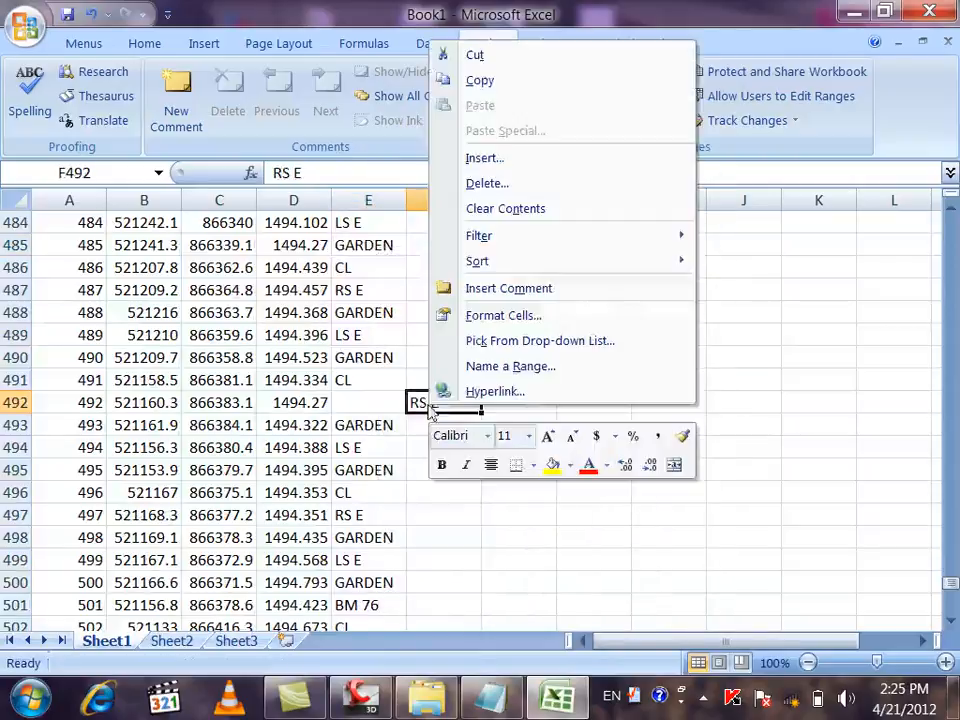
left_click(465, 55)
right_click(386, 402)
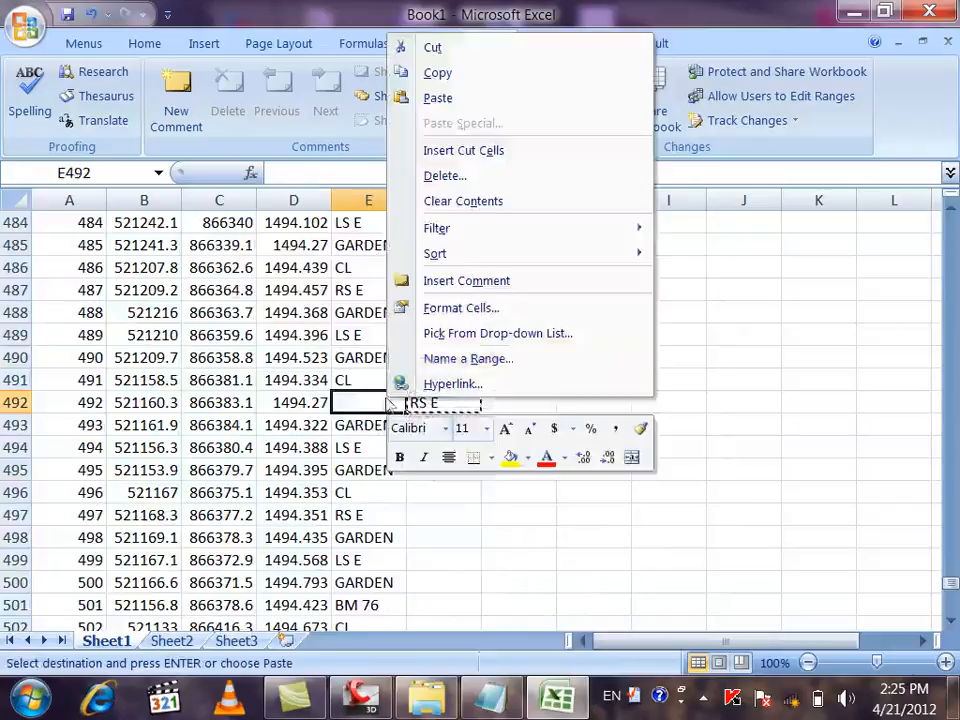
left_click(446, 101)
Move the CL code of point 507 from cell F507 to E507
scroll(330, 270, "down", 4)
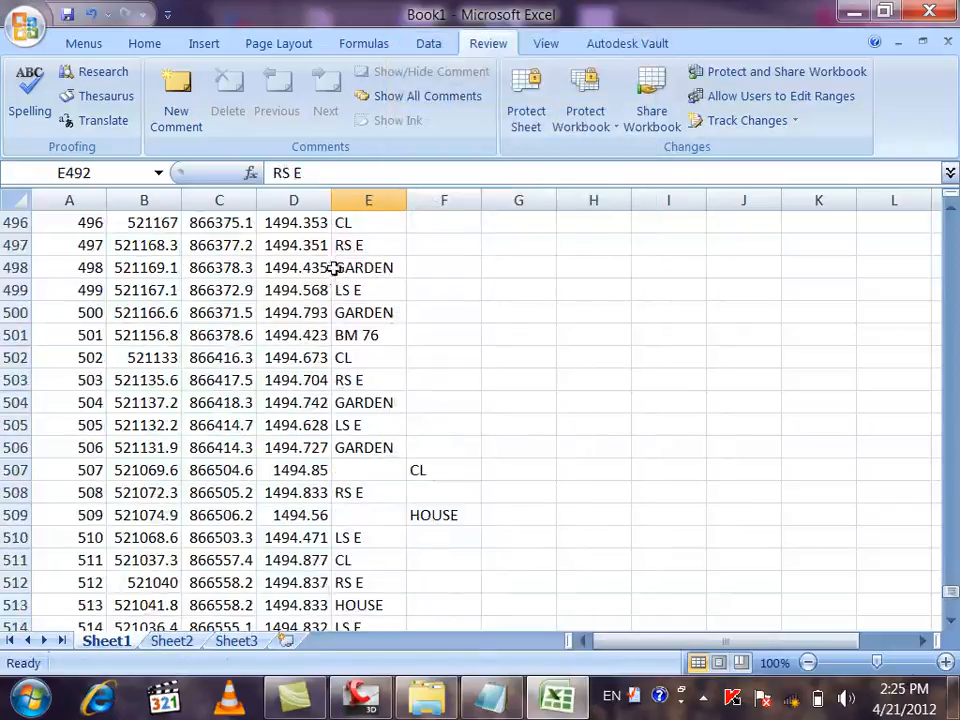
scroll(332, 268, "down", 1)
right_click(488, 402)
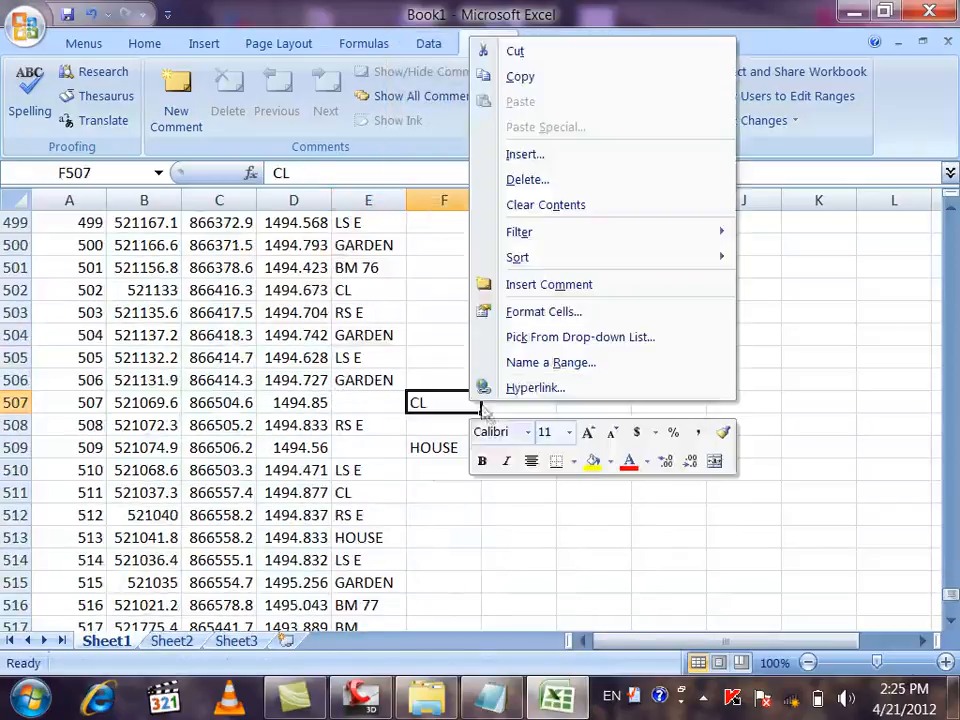
left_click(510, 49)
right_click(369, 395)
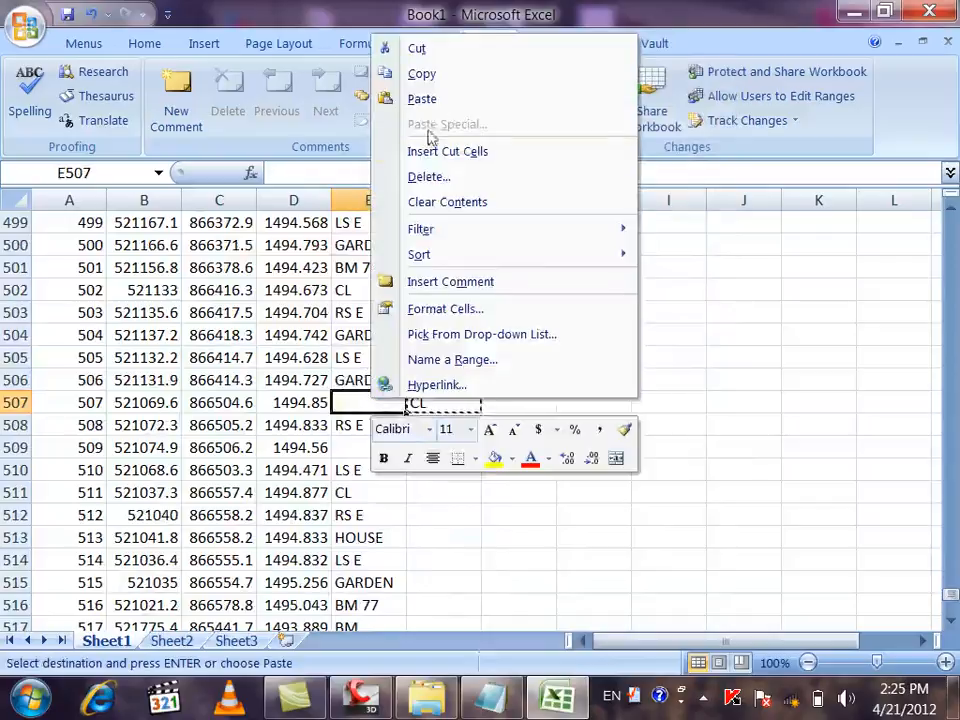
left_click(424, 96)
Move the HOUSE code of point 509 from cell F509 to E509
right_click(435, 449)
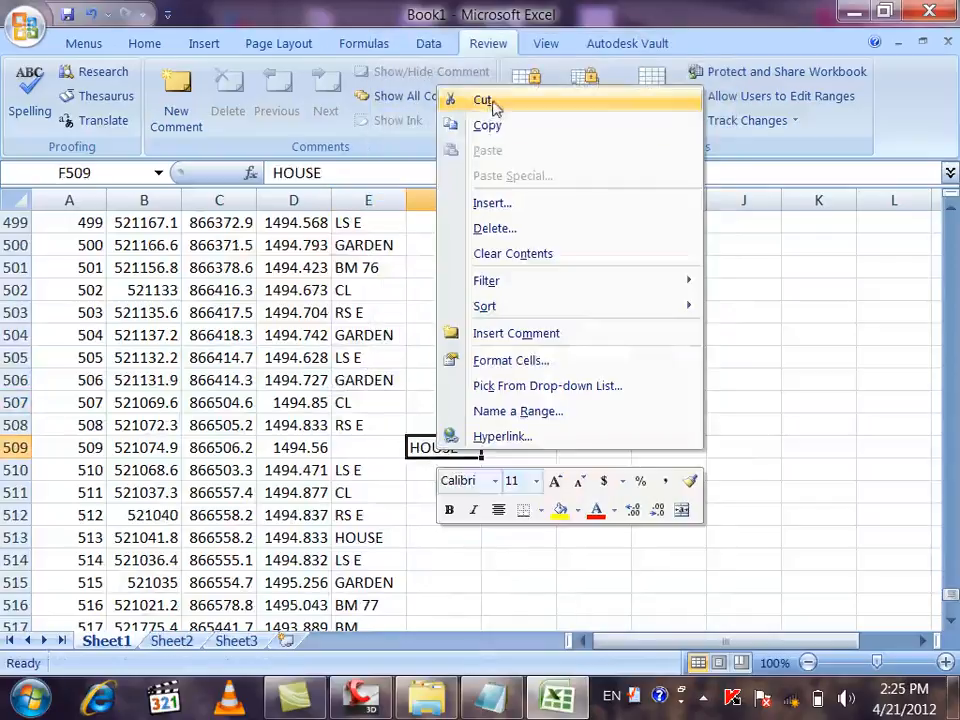
left_click(475, 96)
right_click(377, 448)
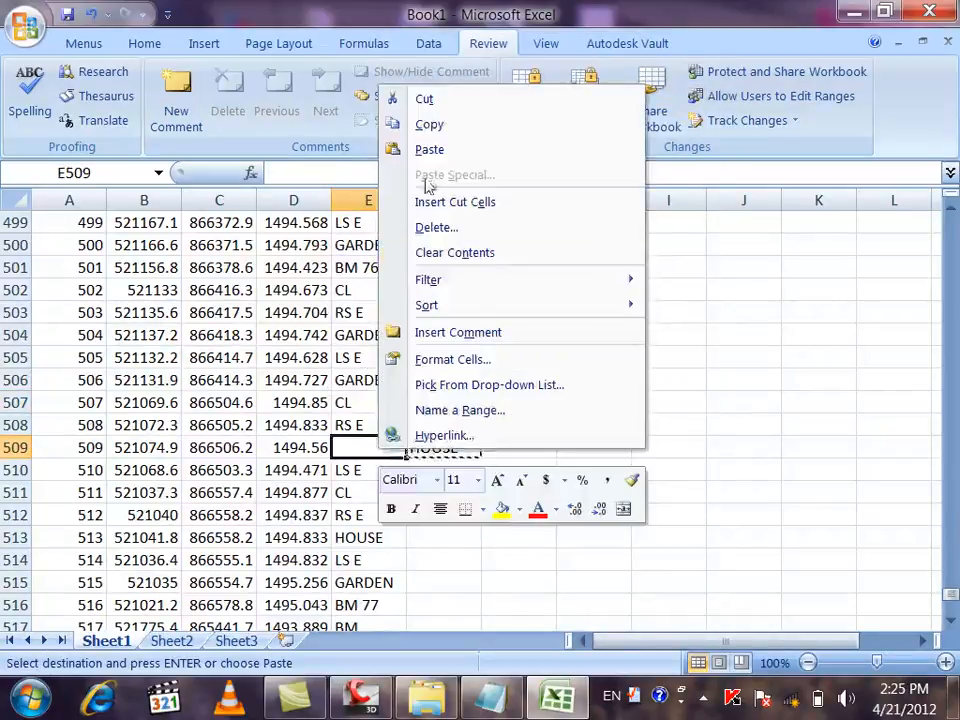
left_click(425, 150)
Move the BM code of point 530 from cell F530 to E530
scroll(362, 451, "down", 5)
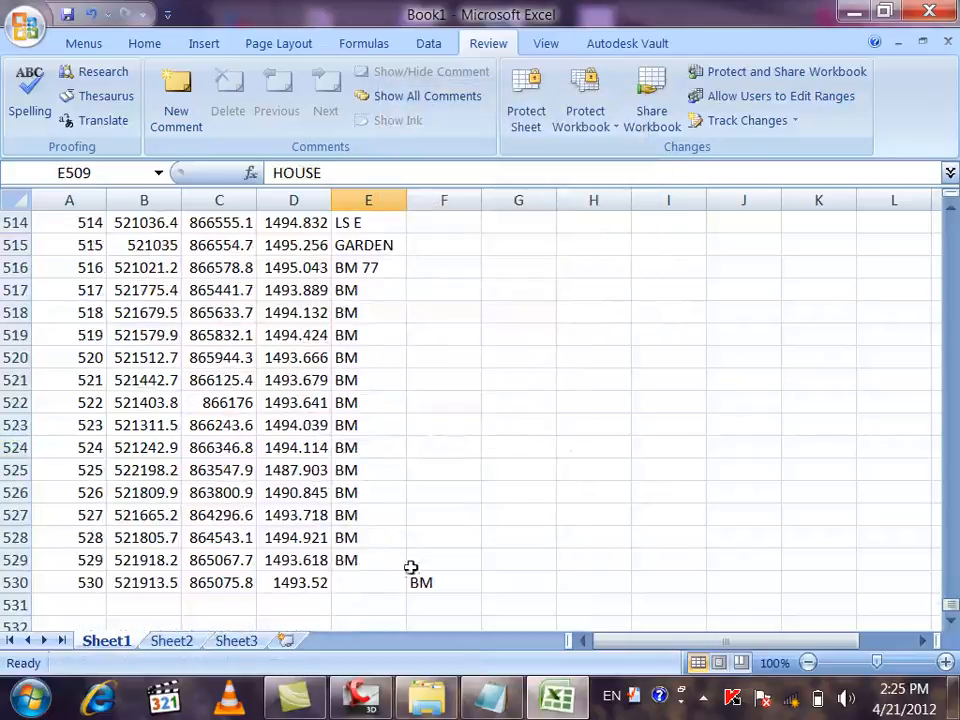
right_click(421, 580)
left_click(467, 232)
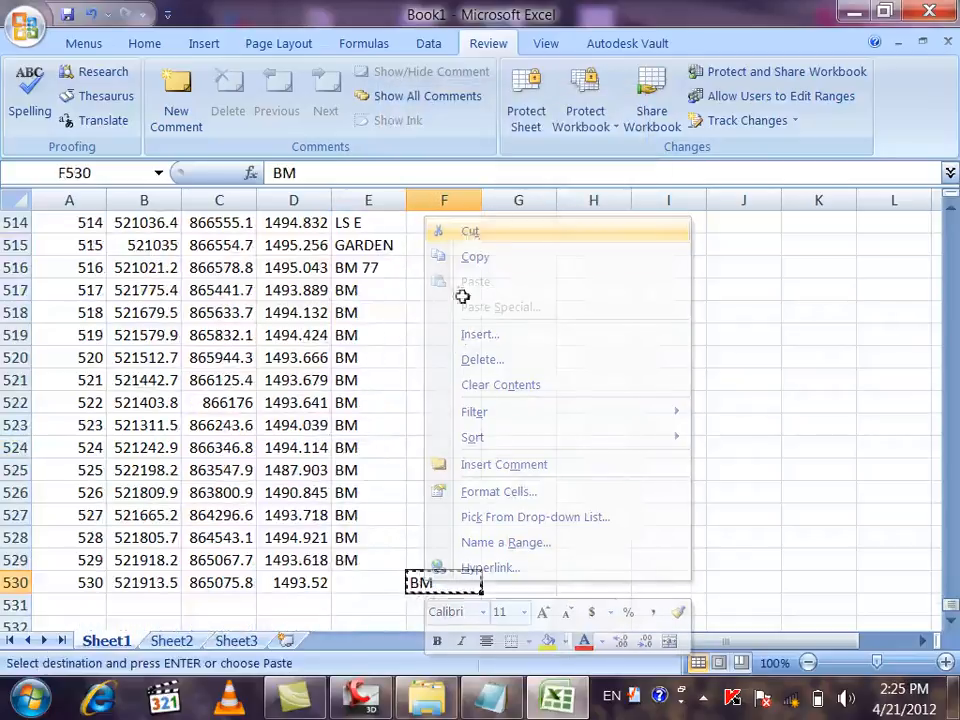
right_click(358, 583)
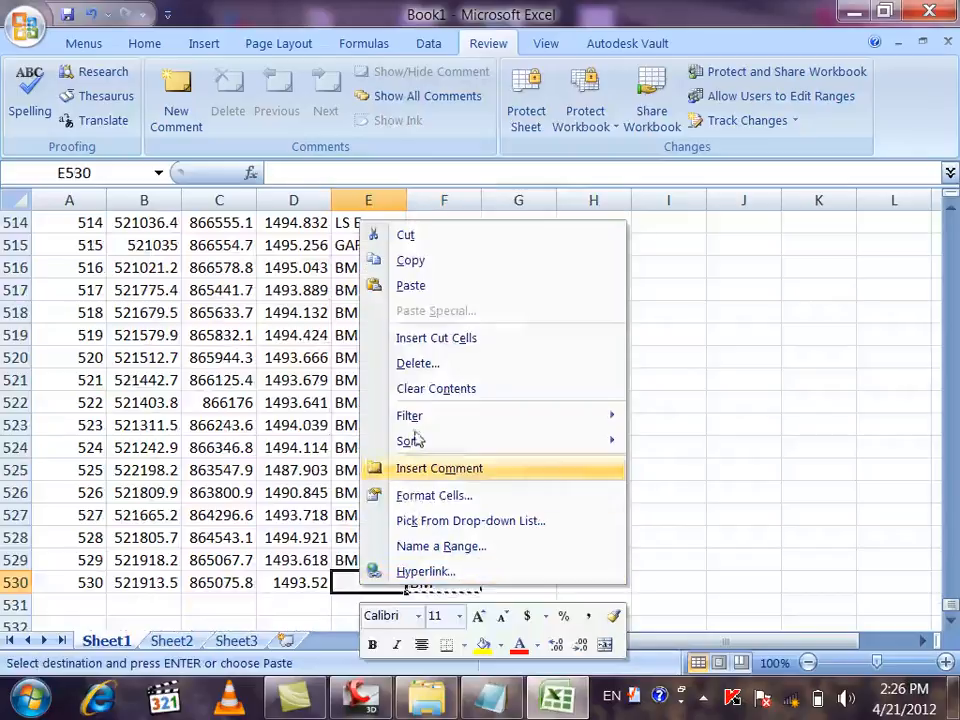
left_click(395, 285)
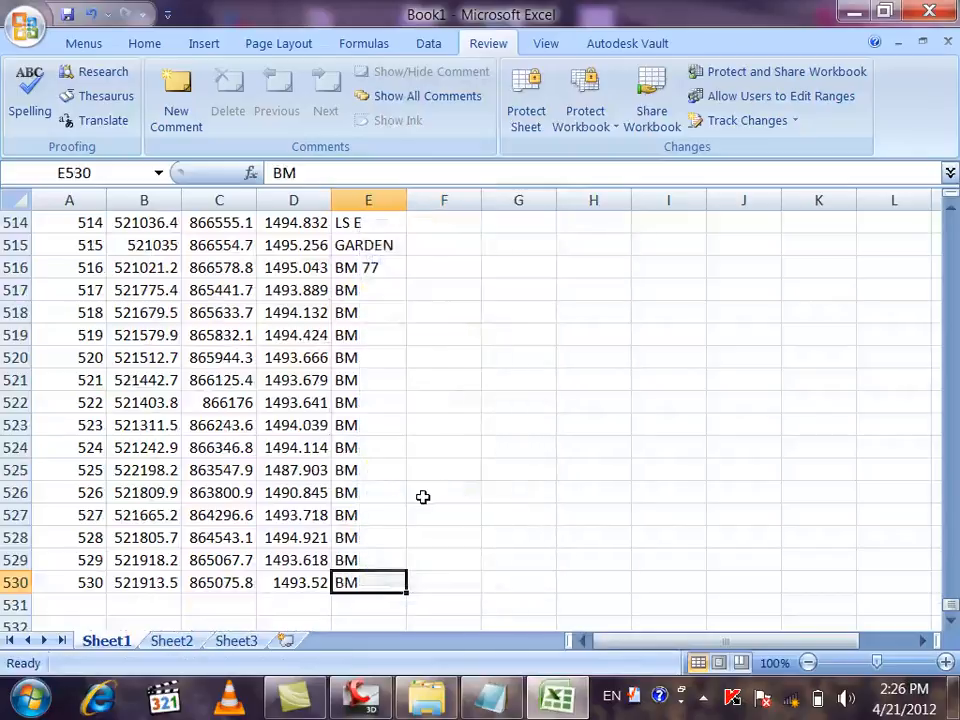
Start saving the workbook under the file name asad with the Text (Tab delimited) file type
scroll(423, 497, "up", 20)
scroll(421, 497, "up", 20)
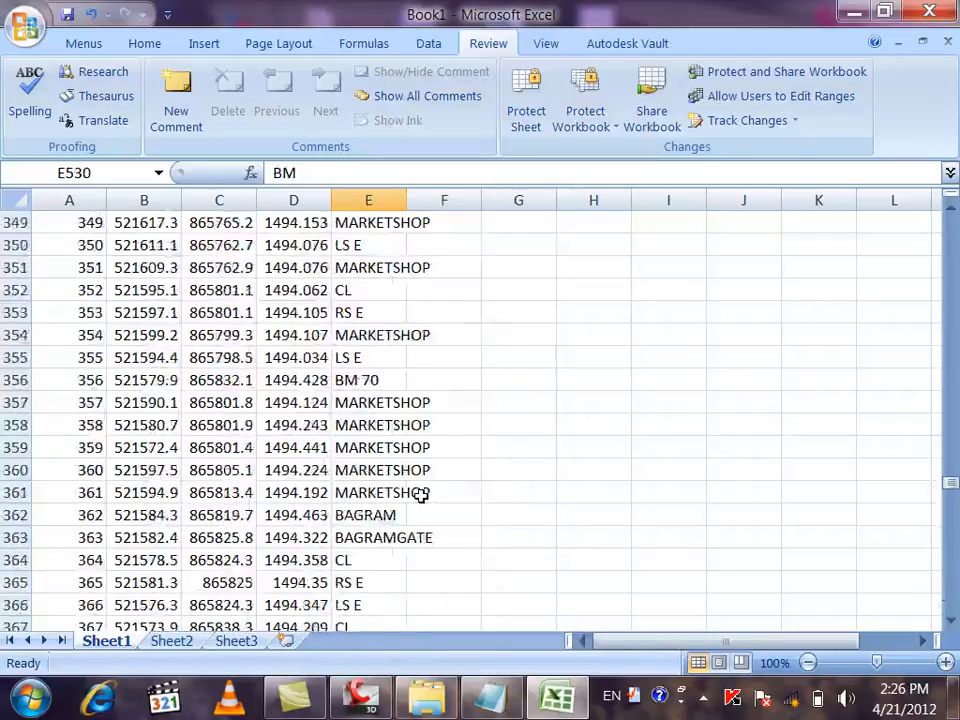
scroll(421, 497, "up", 20)
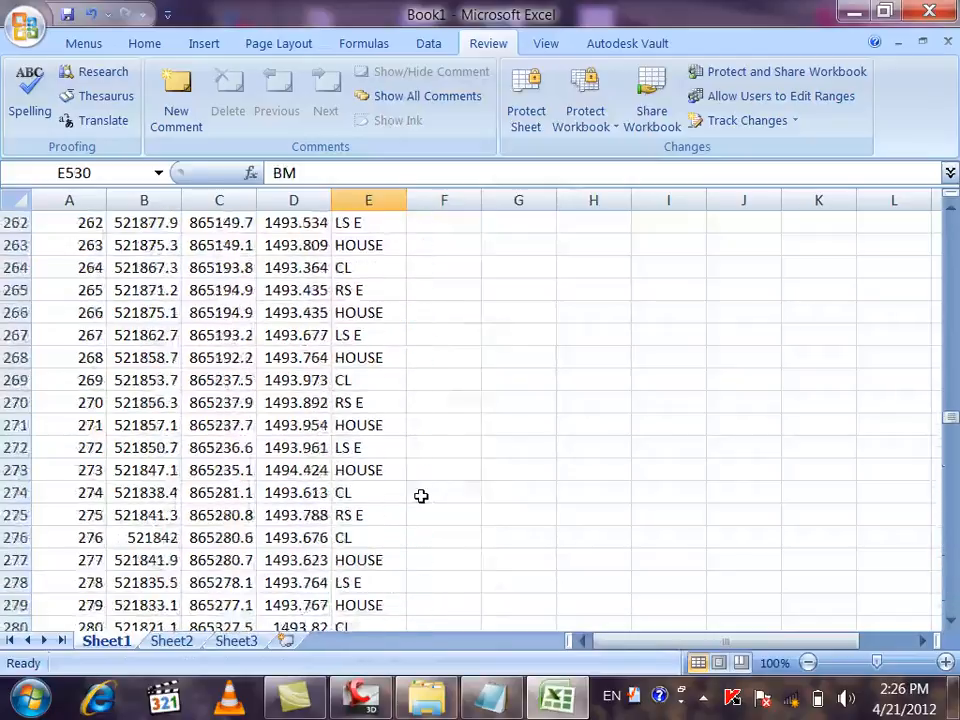
scroll(421, 497, "up", 20)
scroll(421, 496, "up", 20)
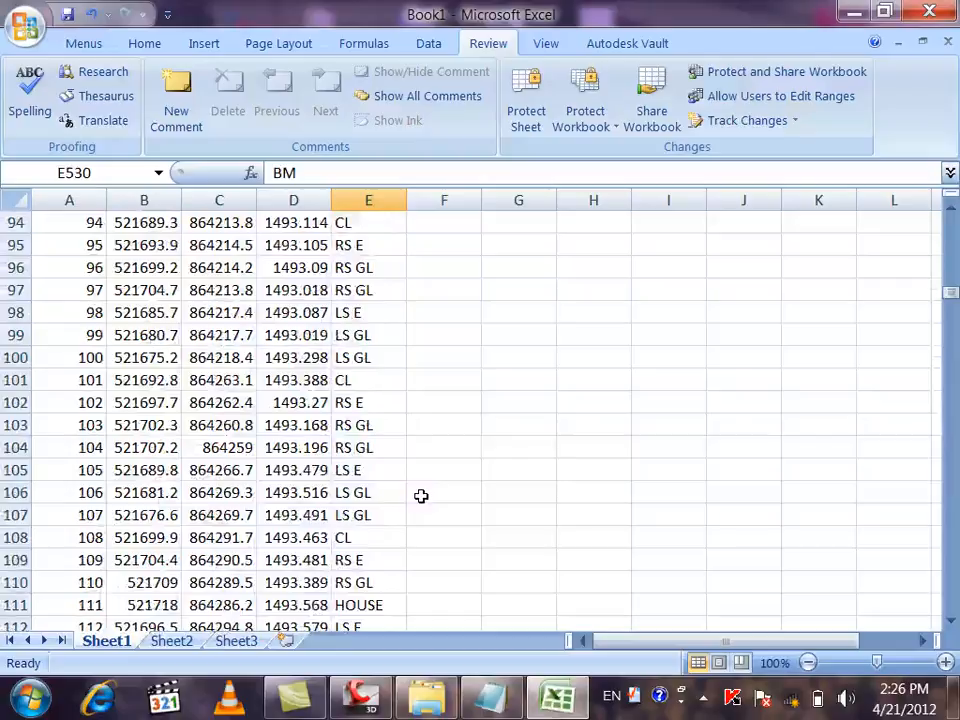
left_click(84, 44)
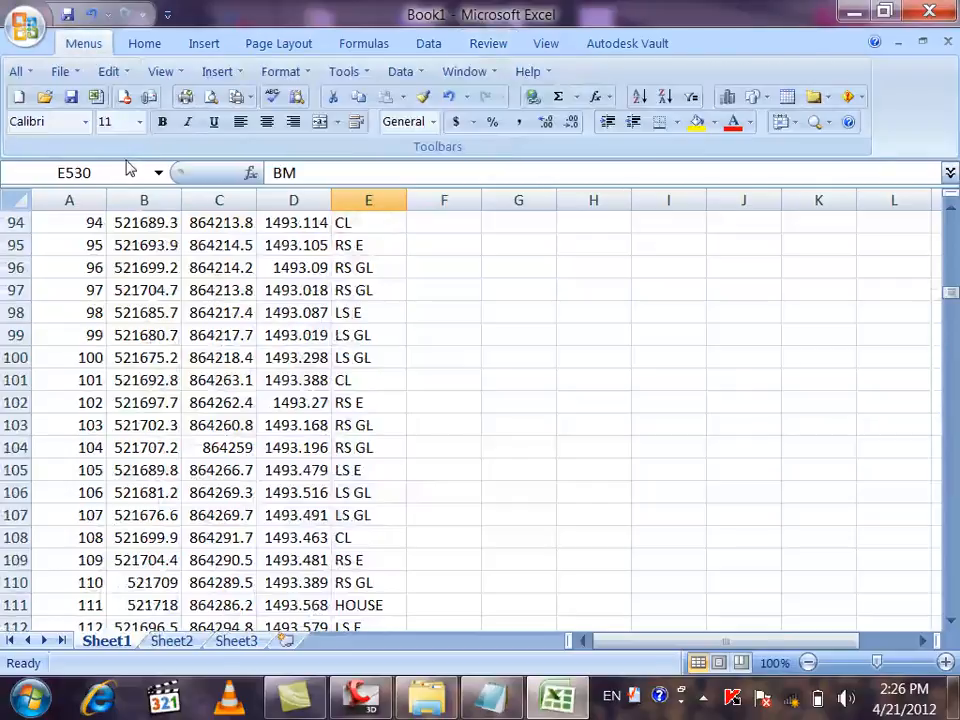
left_click(67, 14)
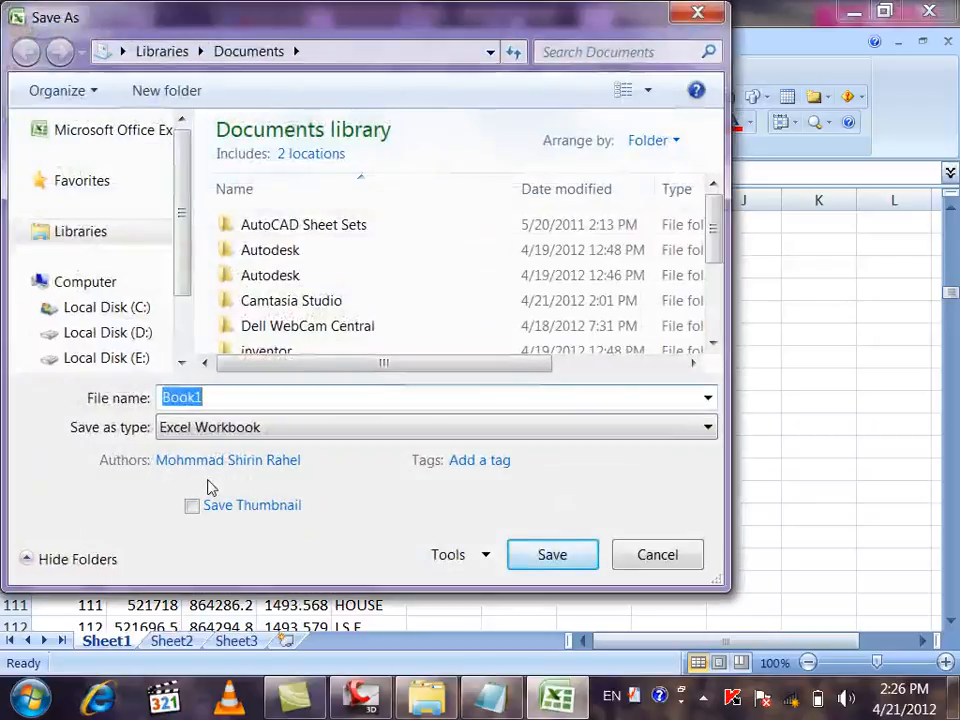
type("asad")
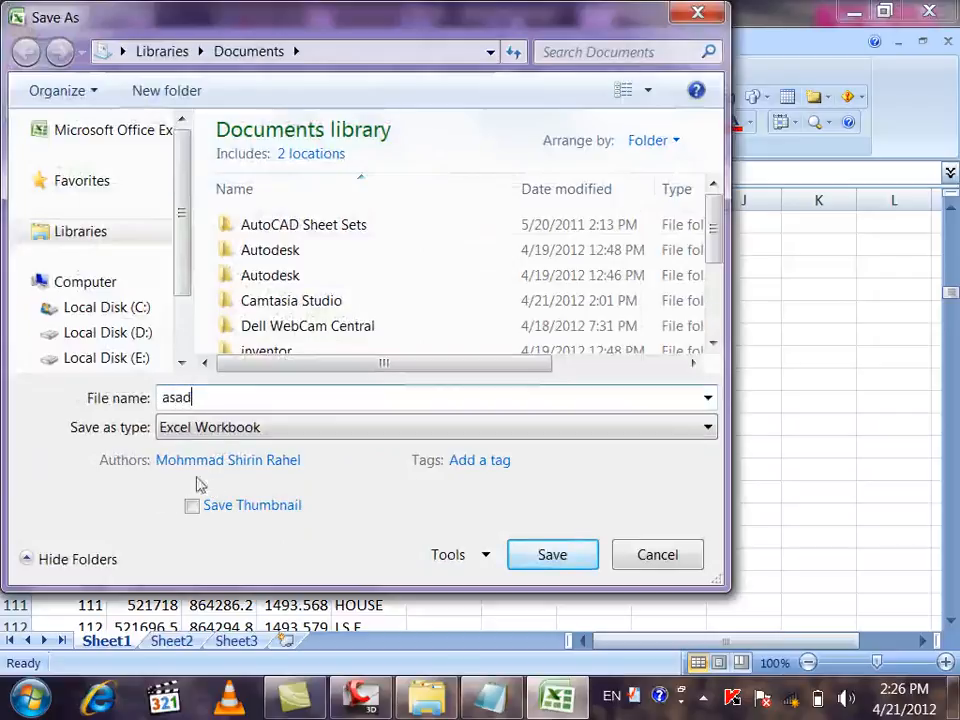
left_click(340, 427)
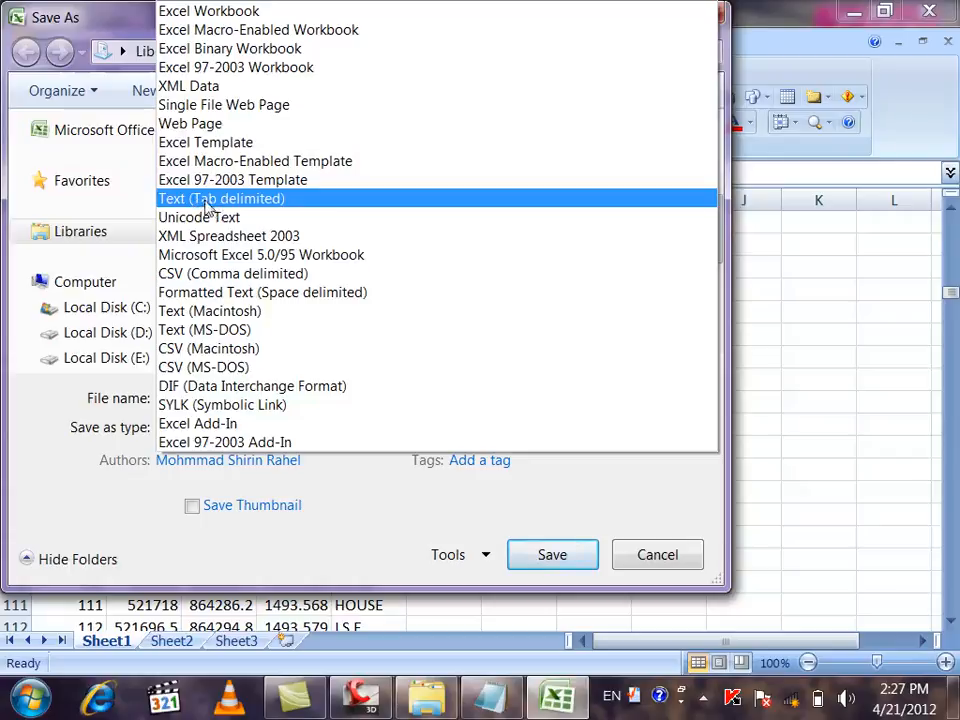
left_click(207, 205)
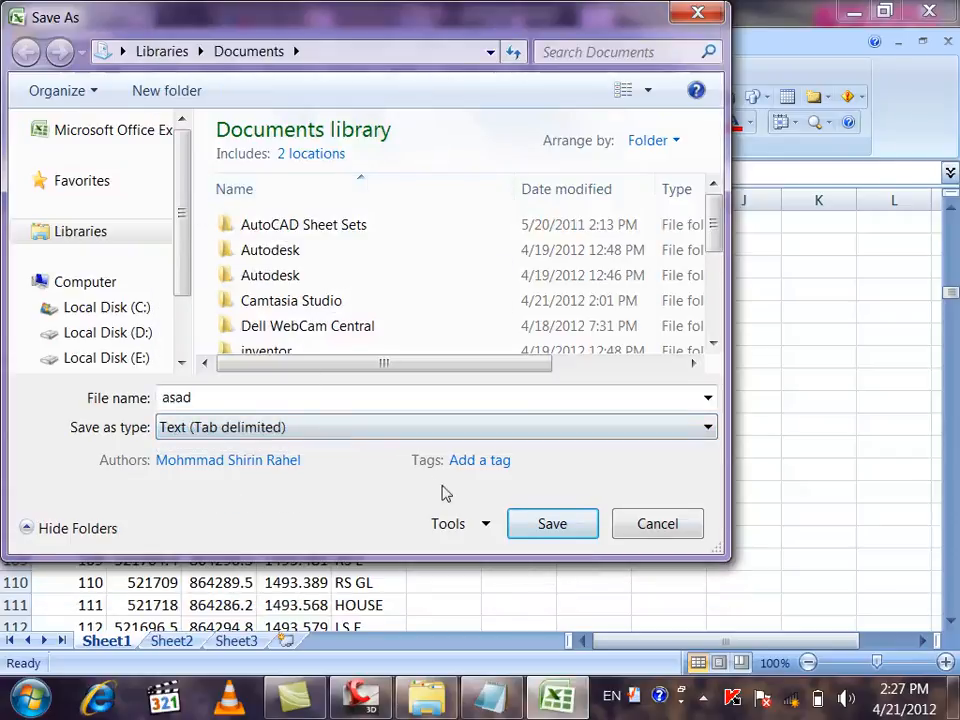
Choose the Desktop as the save location and save only the active sheet there
left_click_drag(176, 254, 181, 214)
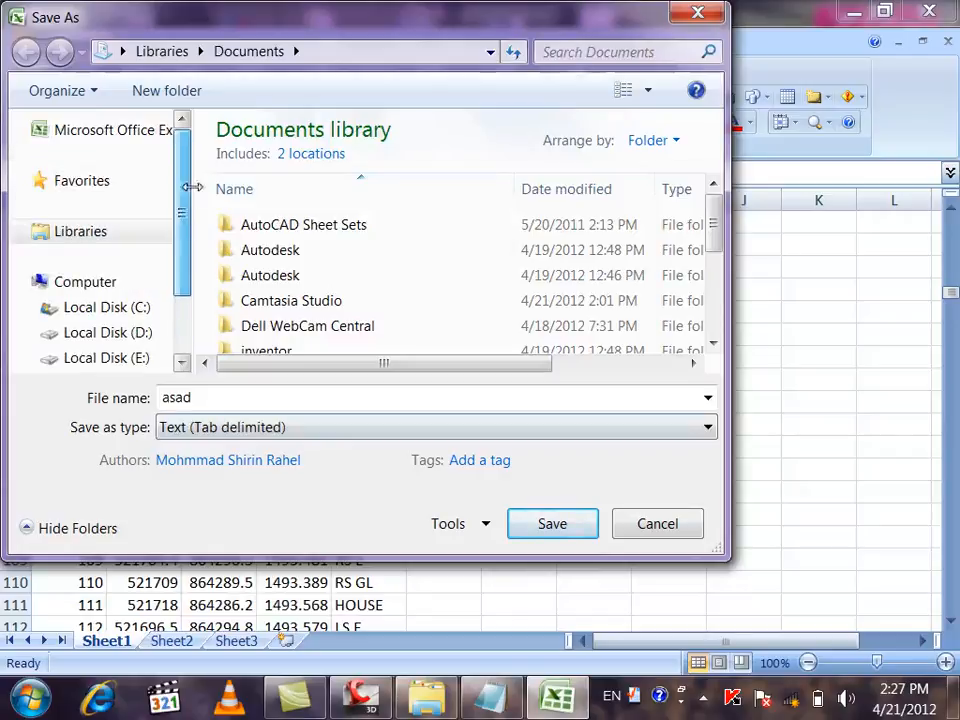
left_click(490, 51)
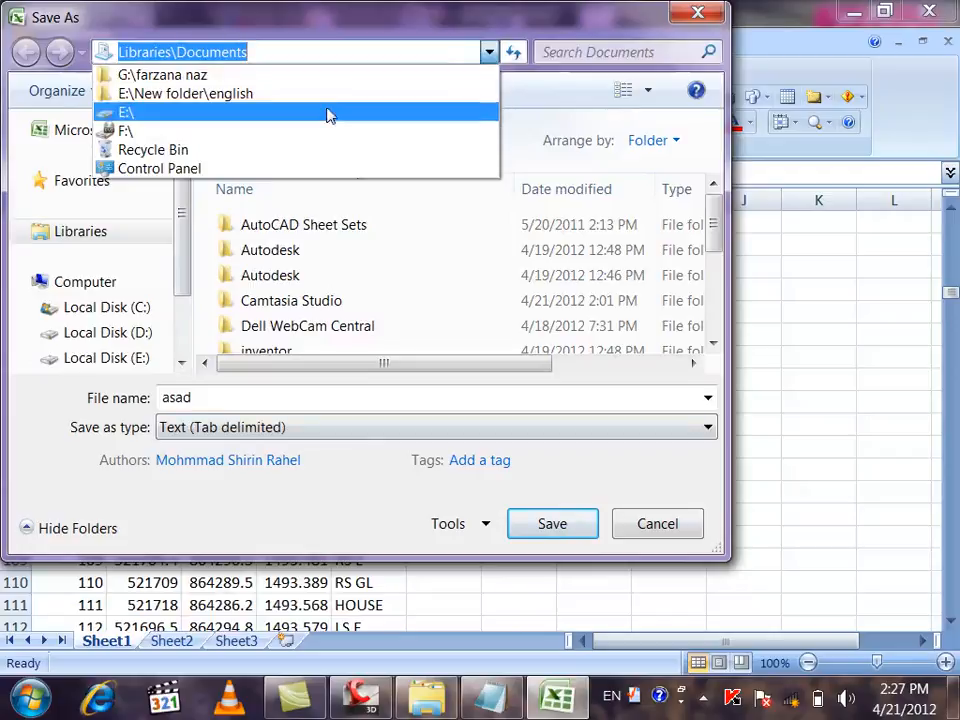
left_click(30, 428)
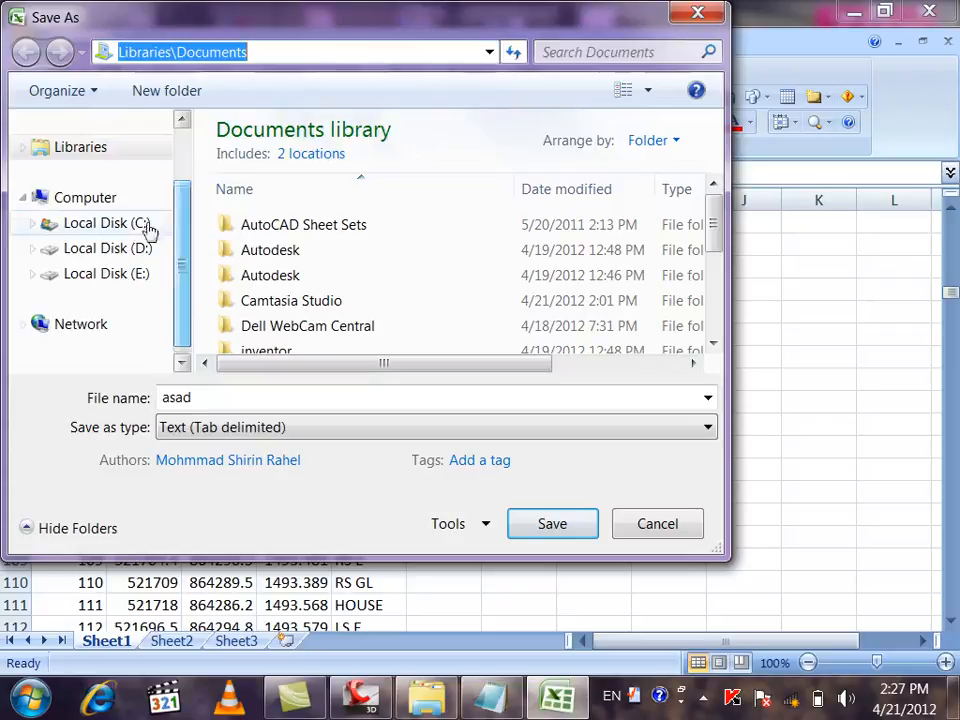
left_click_drag(178, 220, 172, 150)
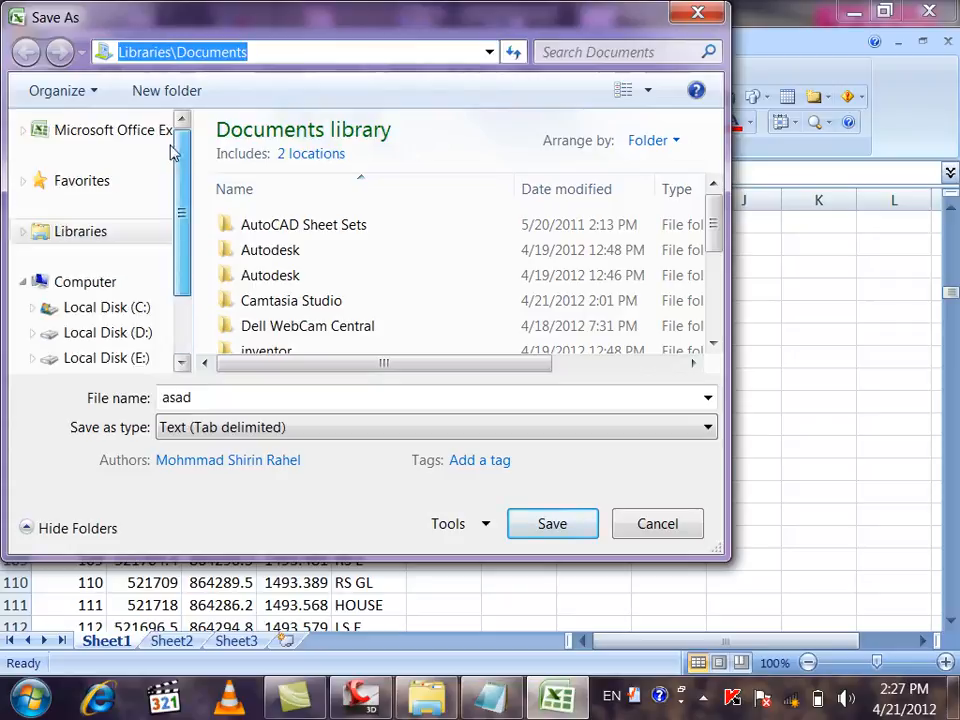
left_click(24, 182)
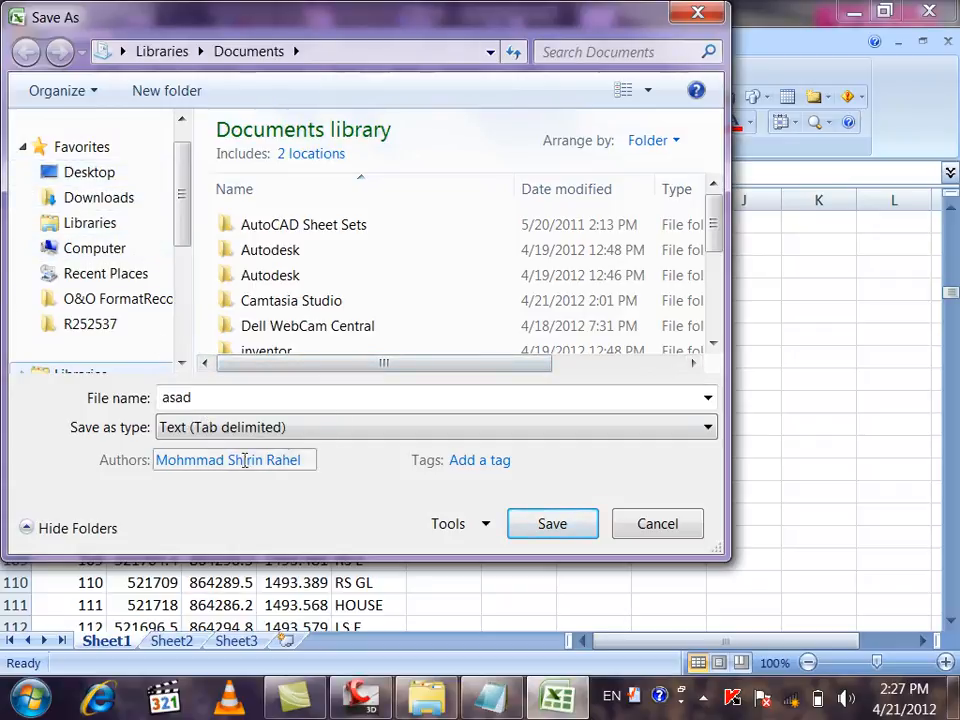
scroll(184, 167, "up", 1)
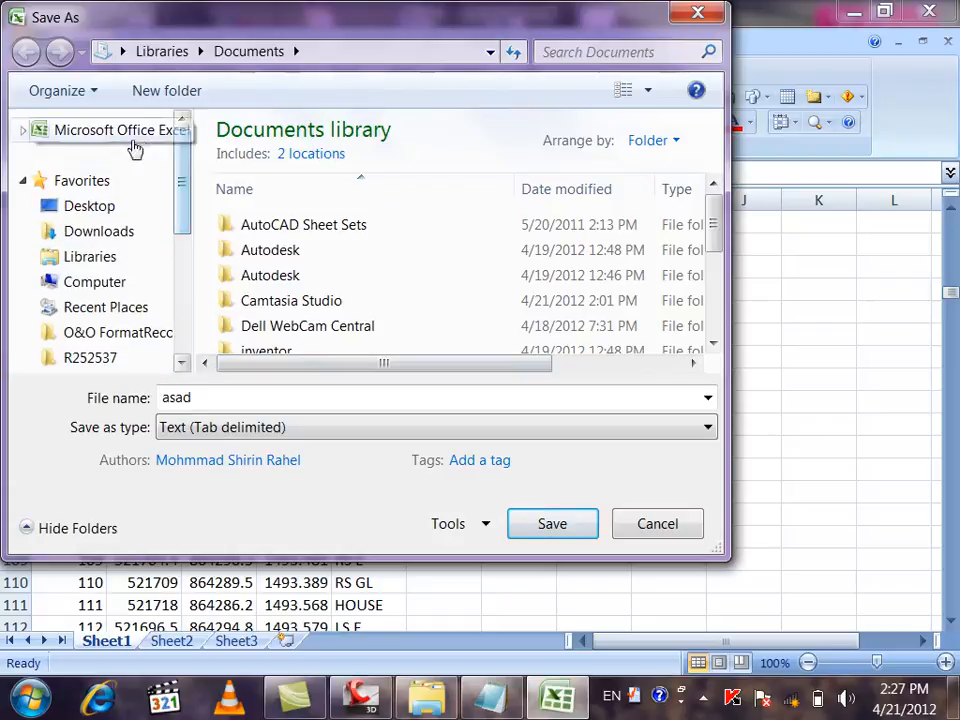
left_click(106, 208)
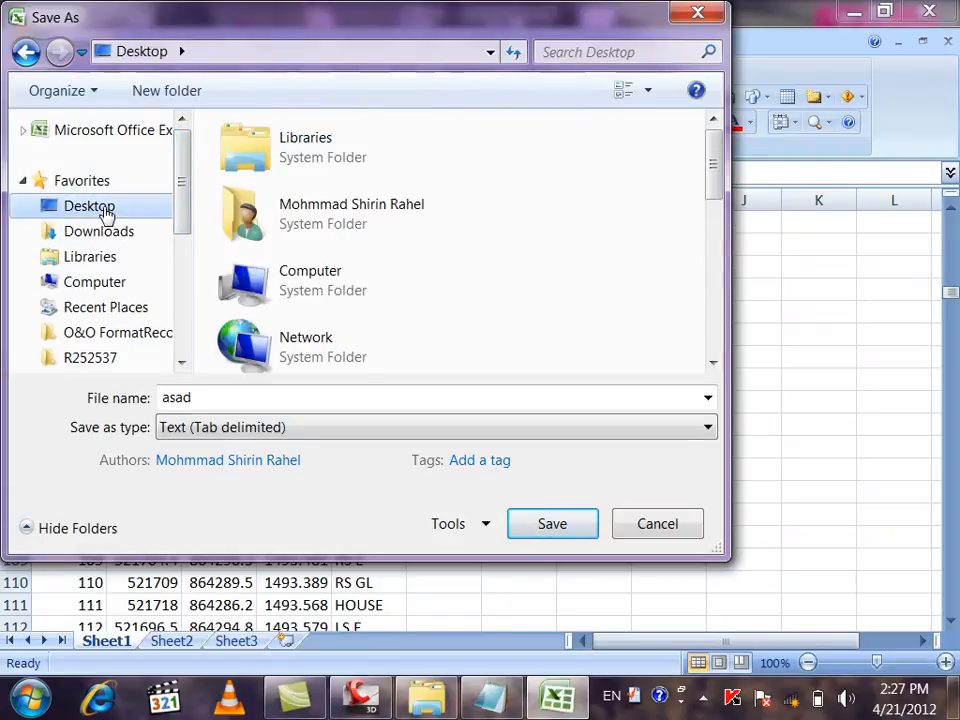
left_click(543, 525)
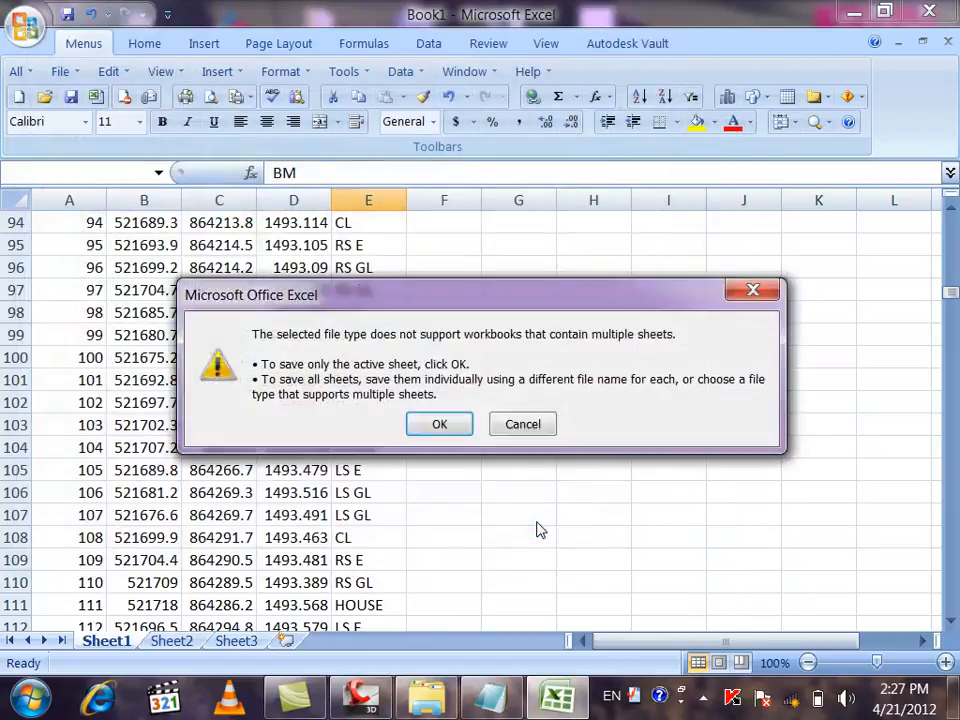
left_click(445, 427)
left_click(398, 432)
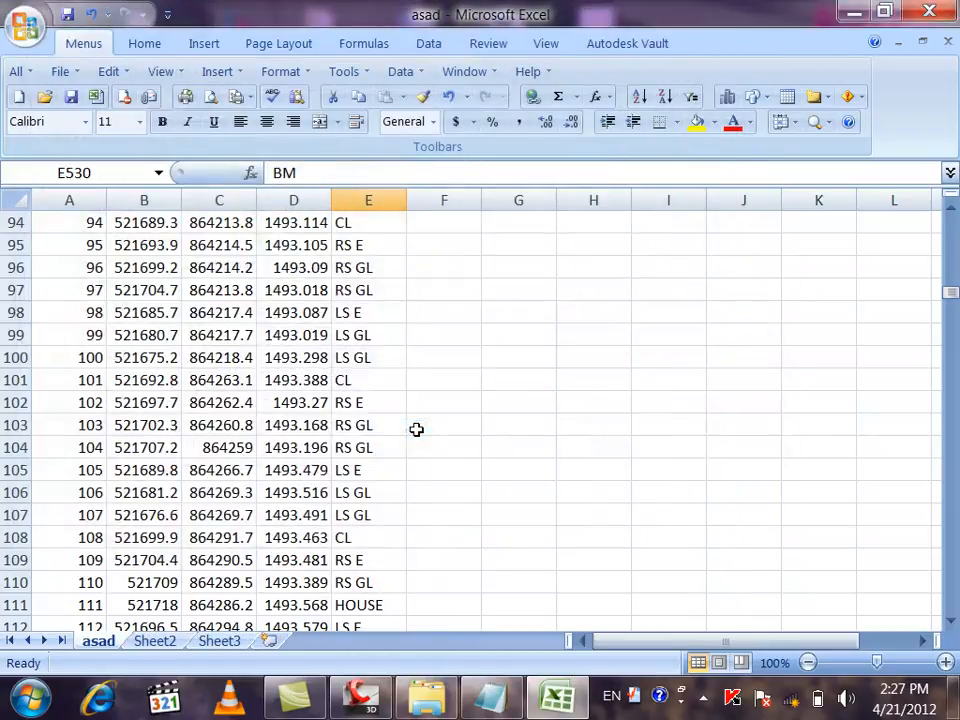
Minimize Excel, close the points folder window, and open the asad text file from the desktop in a maximized Notepad window
left_click(852, 13)
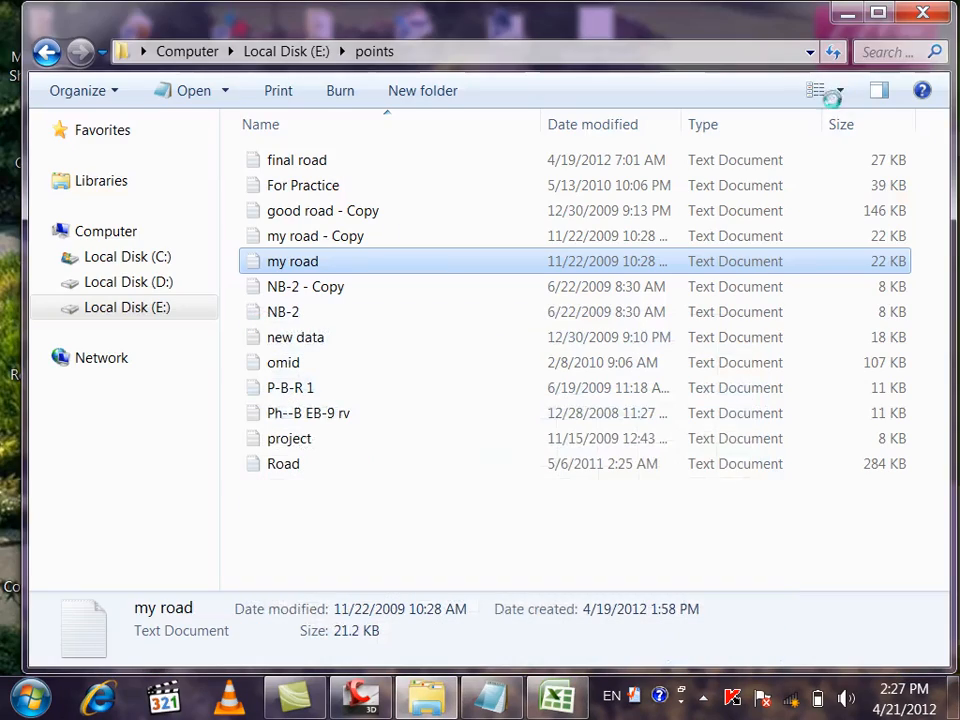
left_click(930, 13)
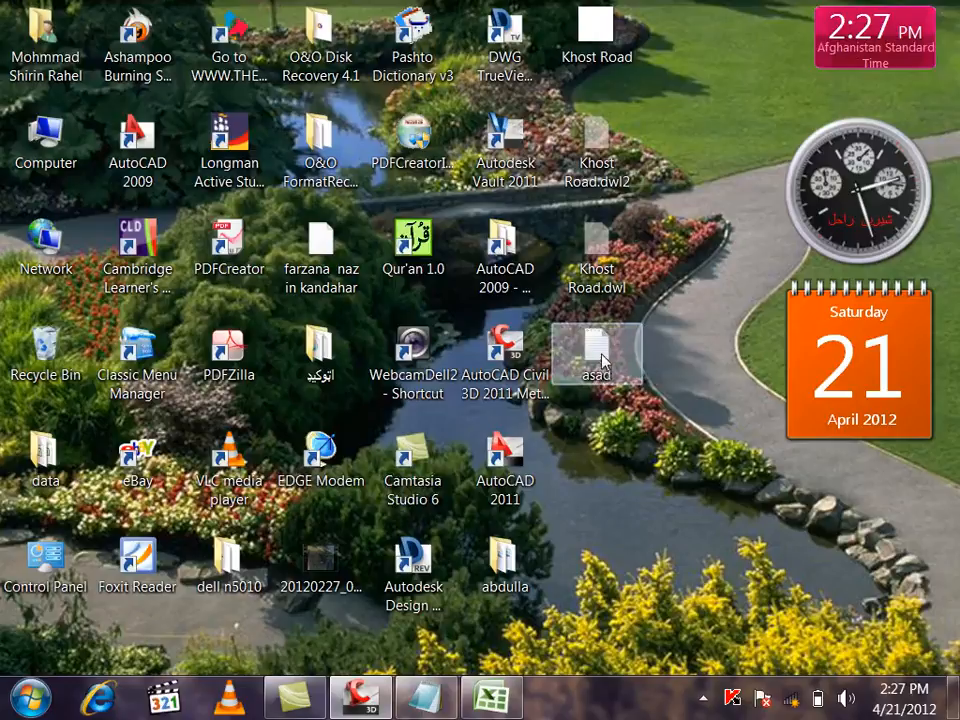
double_click(603, 355)
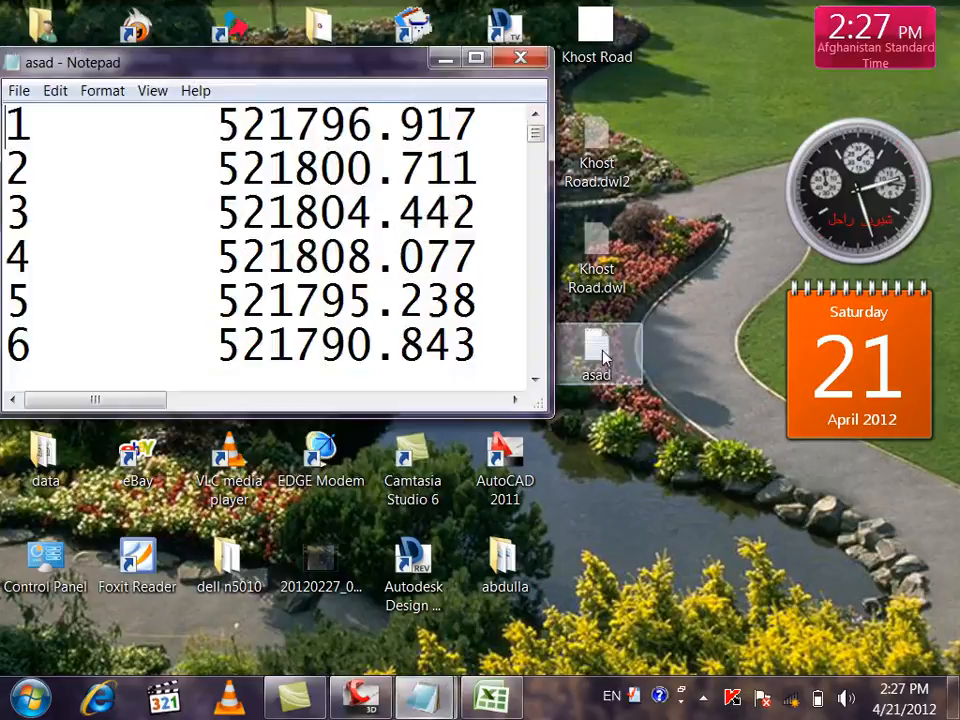
double_click(360, 30)
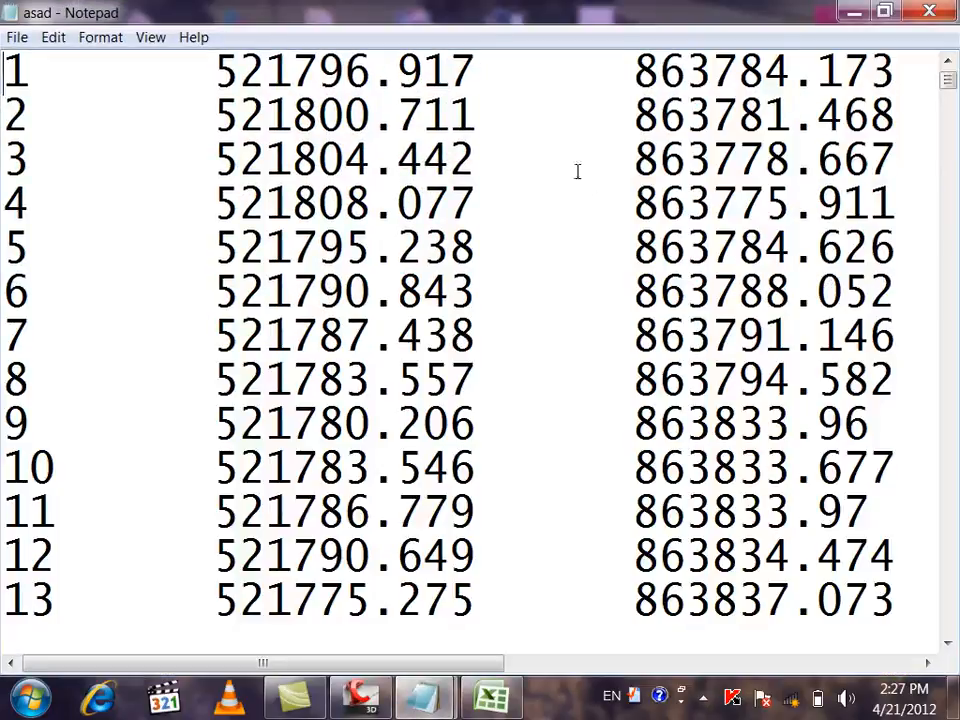
Reduce the Notepad font size to 18 for the asad text file
left_click(95, 40)
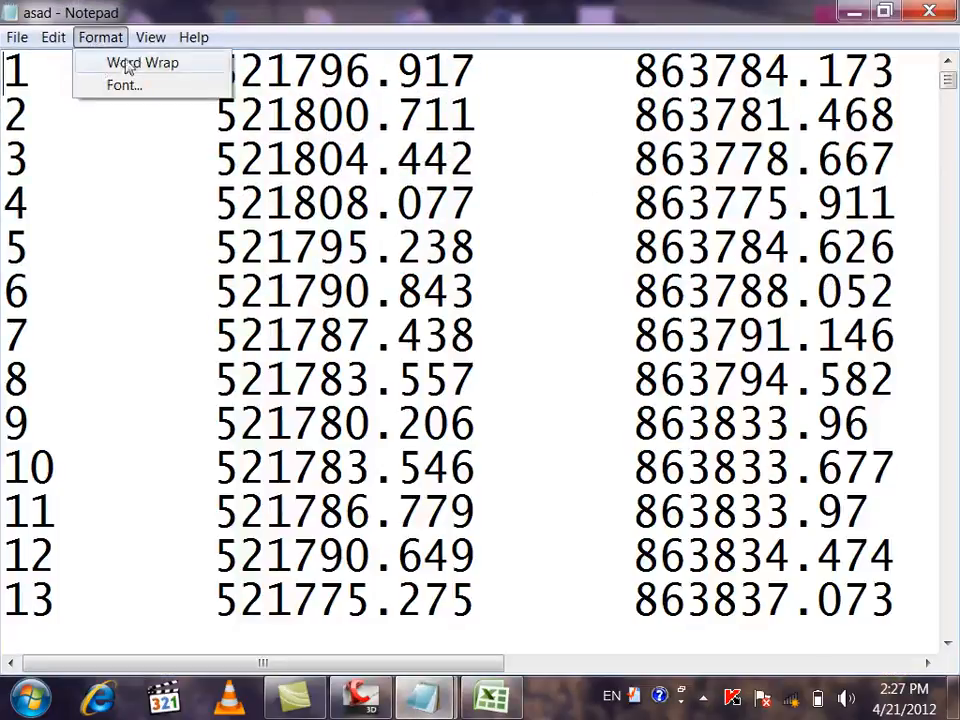
left_click(126, 85)
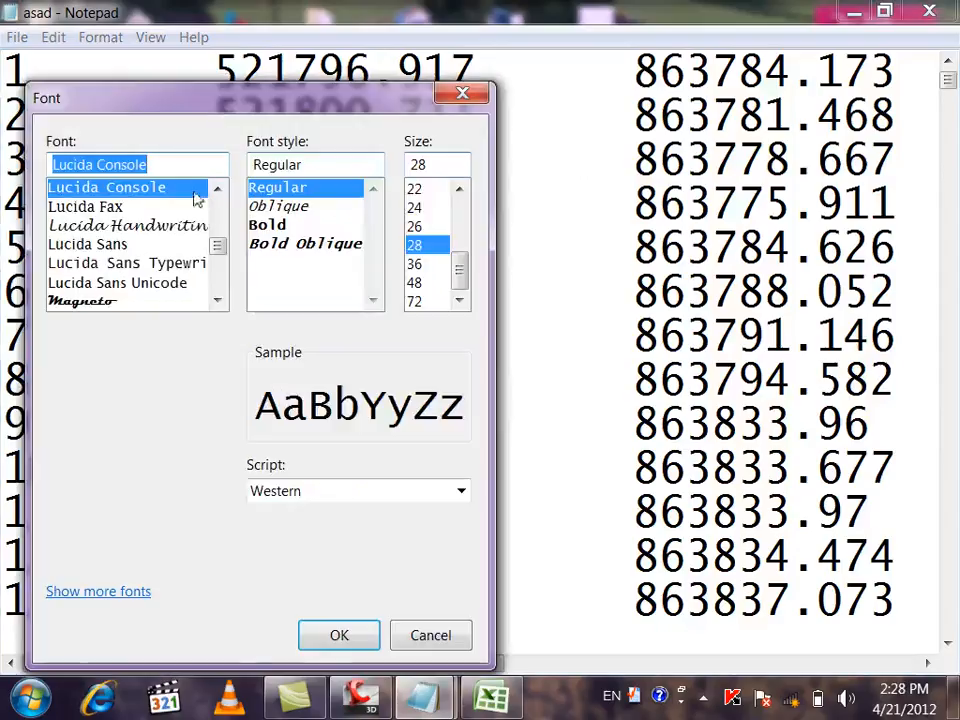
left_click(414, 188)
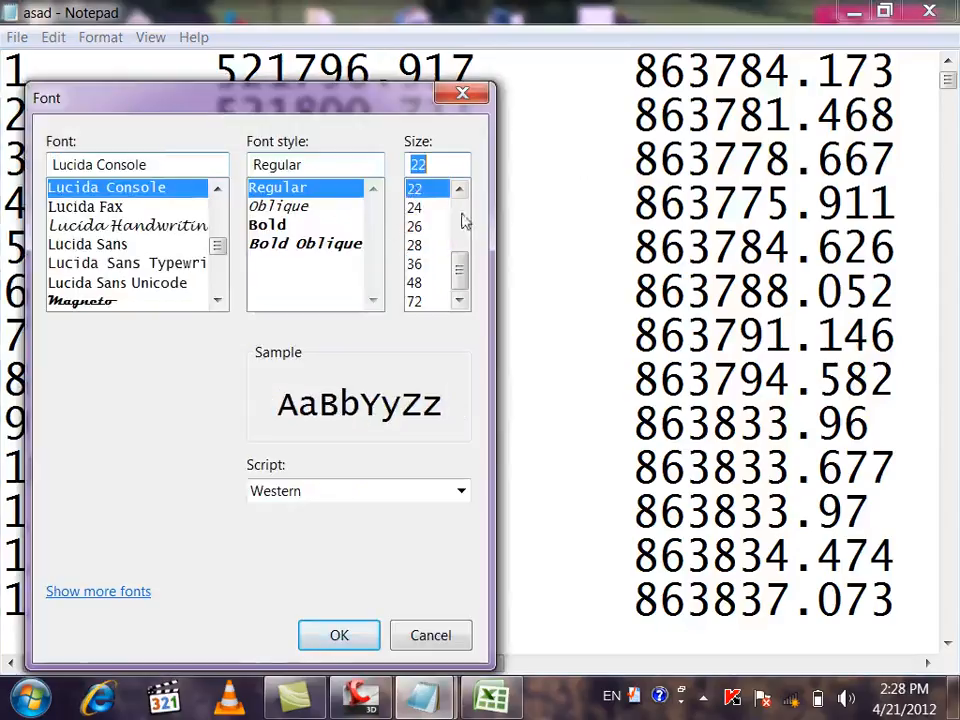
left_click_drag(461, 261, 465, 245)
scroll(460, 244, "up", 2)
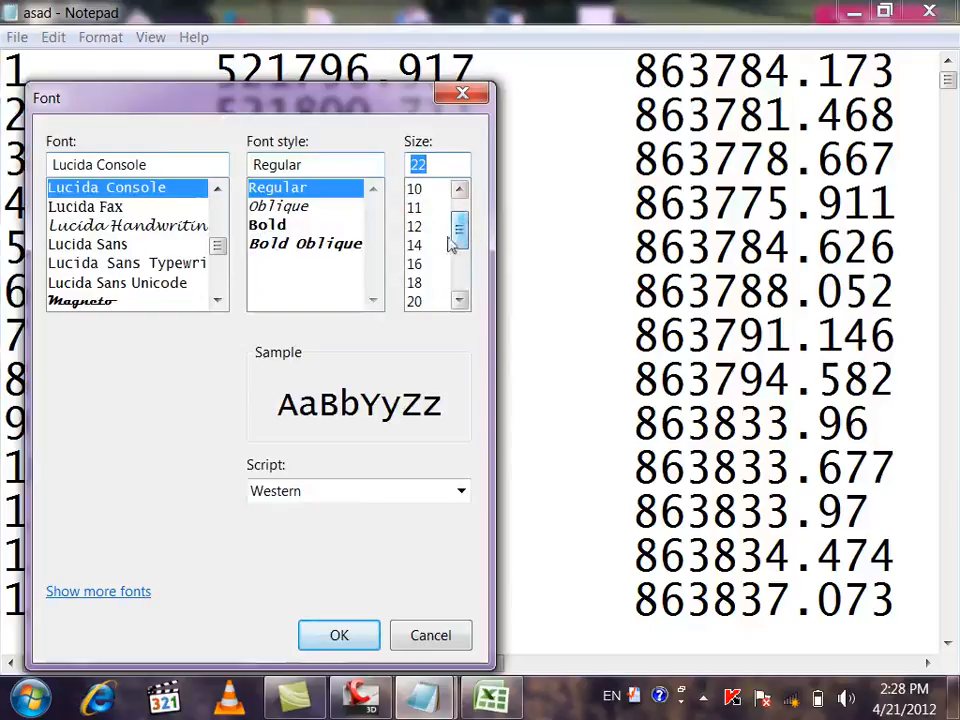
left_click(422, 284)
left_click(343, 633)
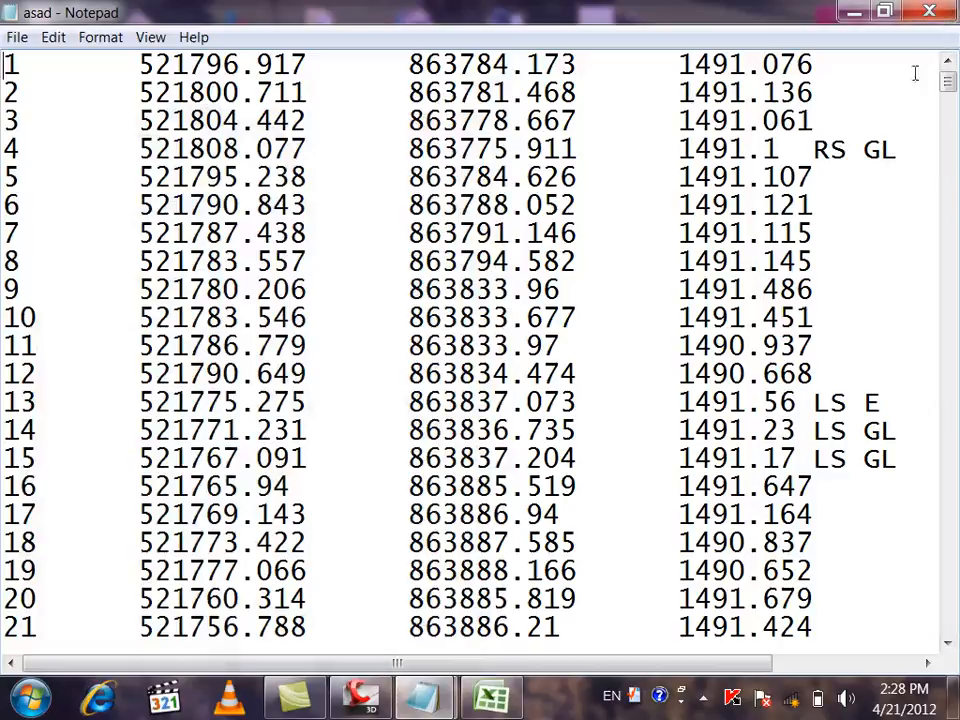
Minimize Notepad and change the display resolution to 1360 × 768 from the desktop, applying the change
left_click(853, 10)
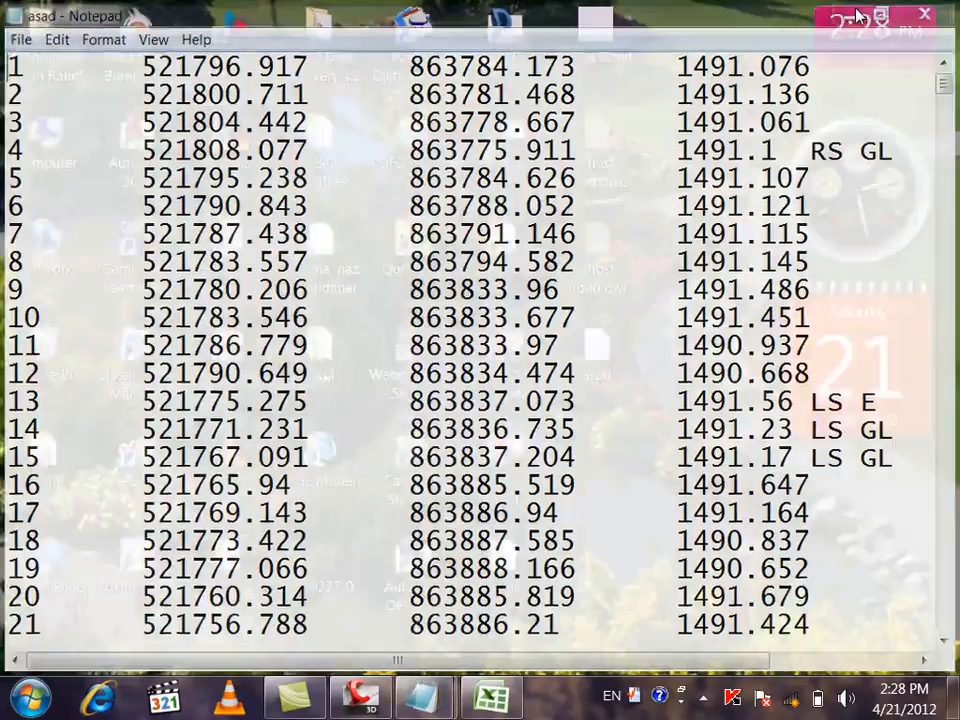
right_click(725, 302)
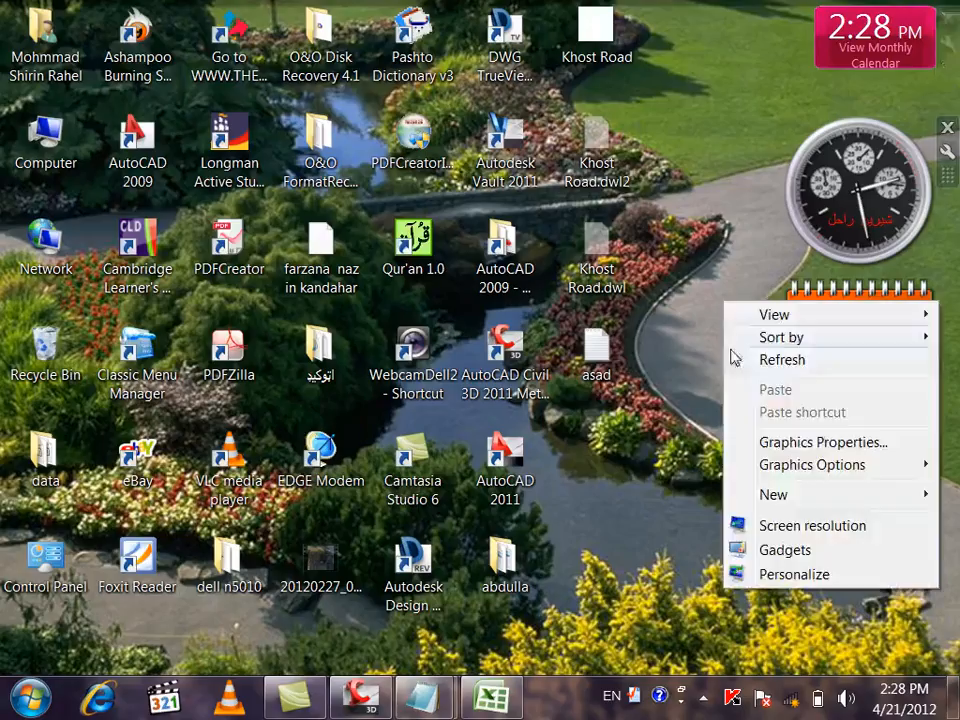
left_click(813, 528)
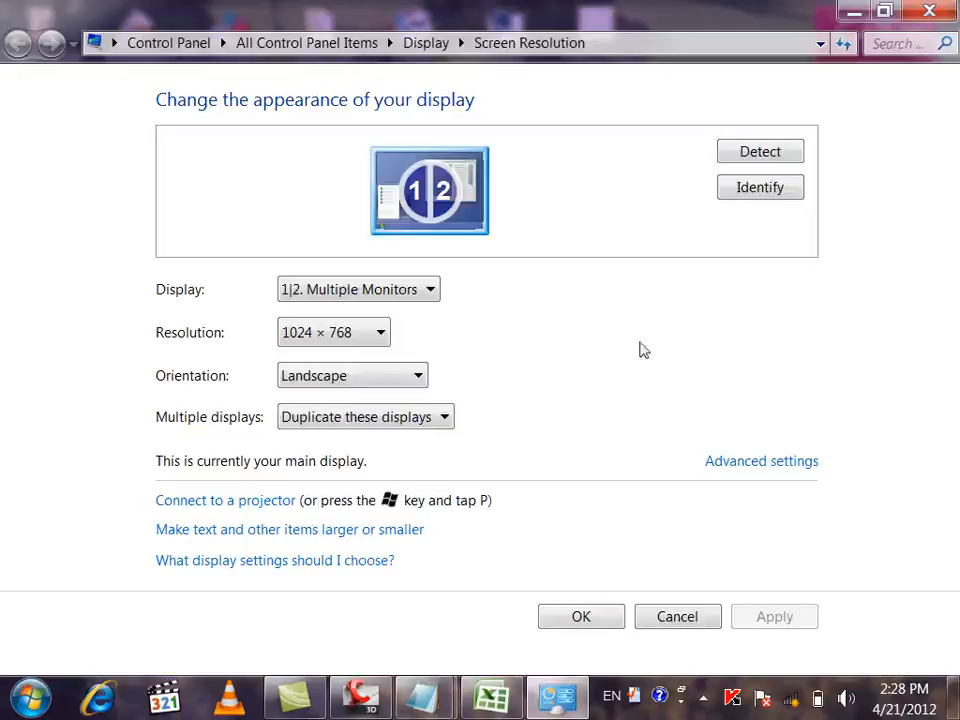
left_click(350, 338)
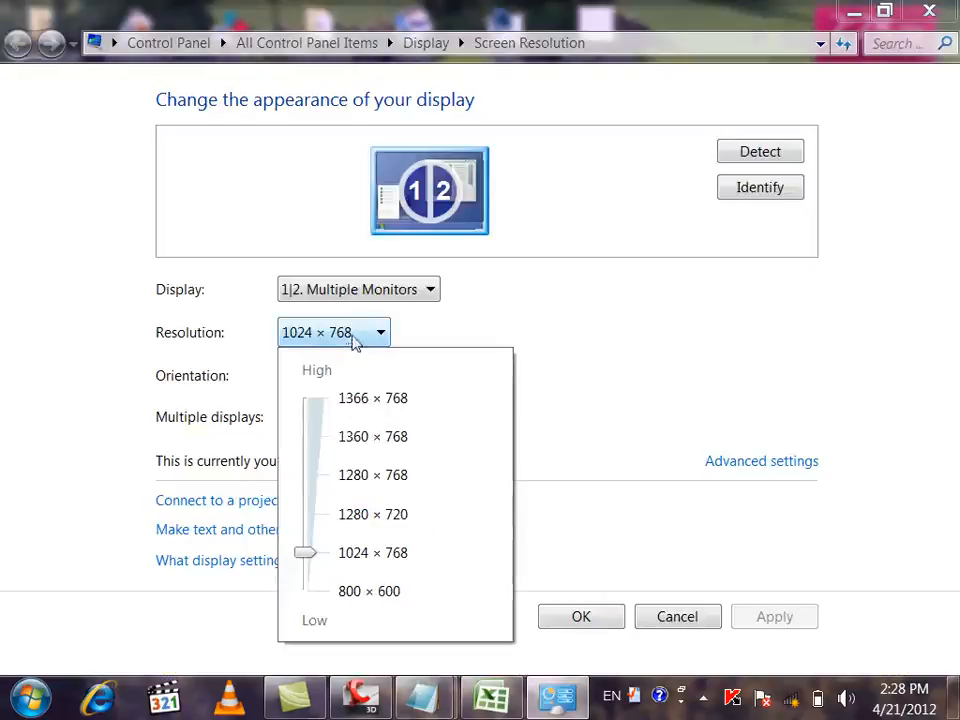
left_click(352, 440)
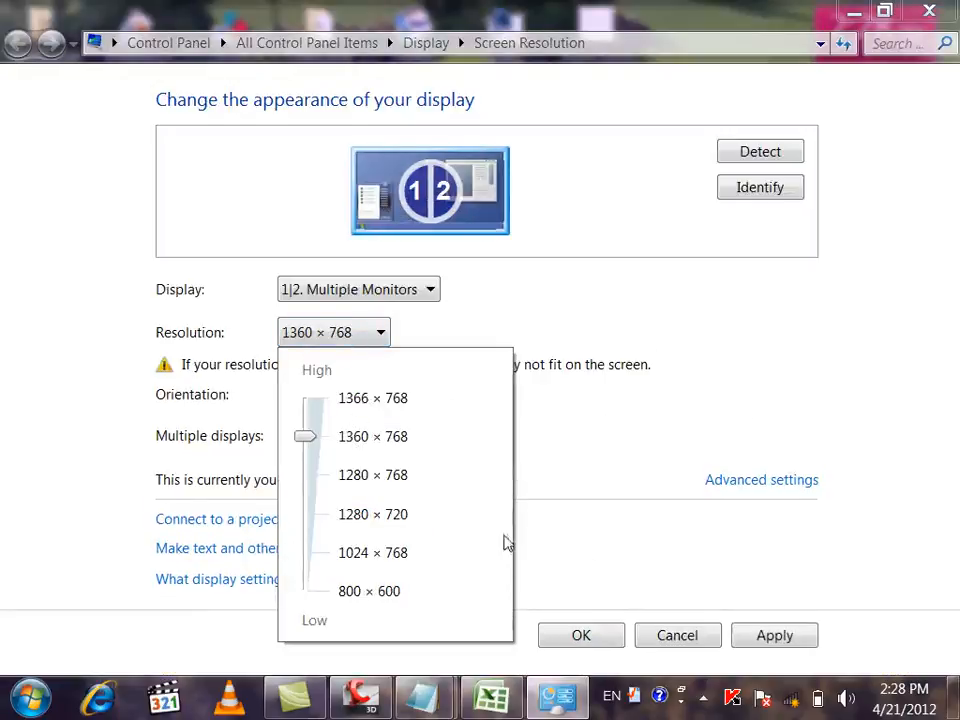
left_click(778, 637)
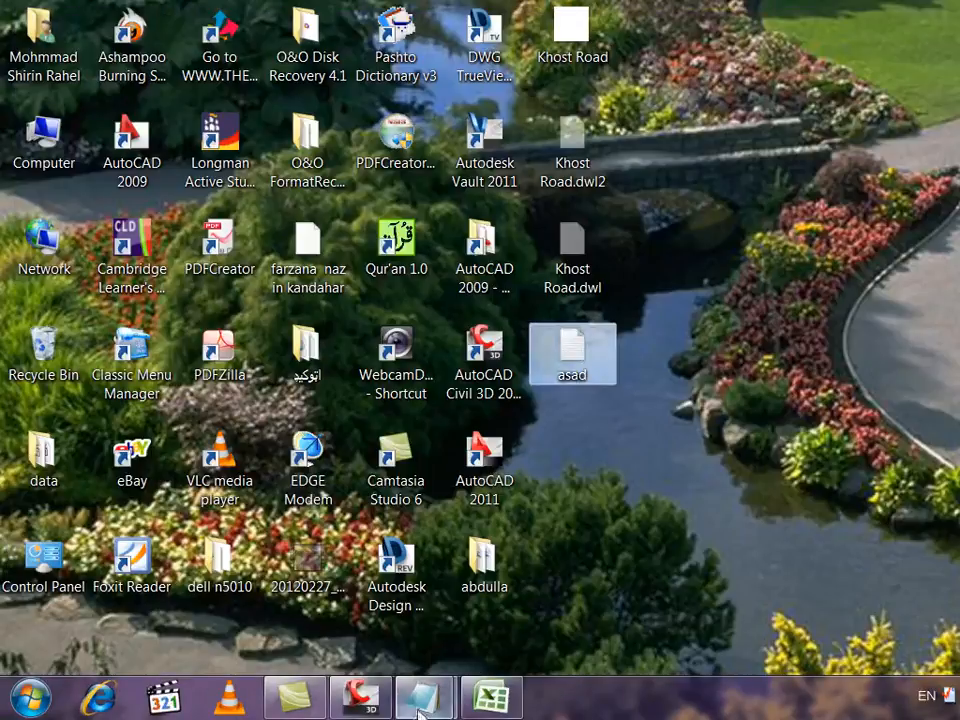
Return to the asad file in Notepad and insert a tab before the RS GL code of point 4
mouse_move(423, 697)
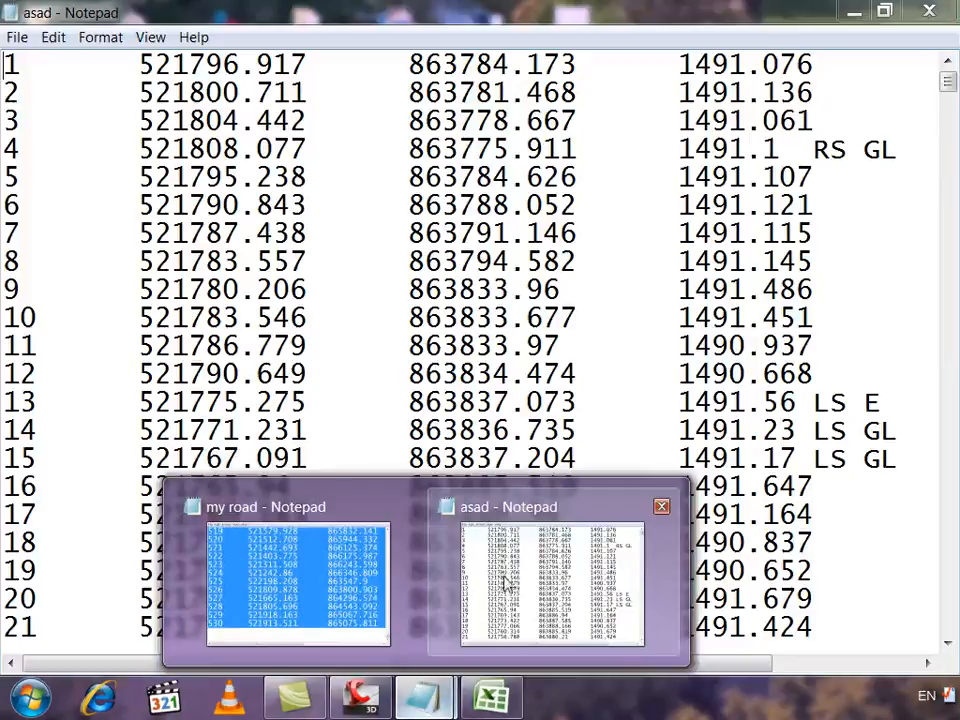
left_click(500, 575)
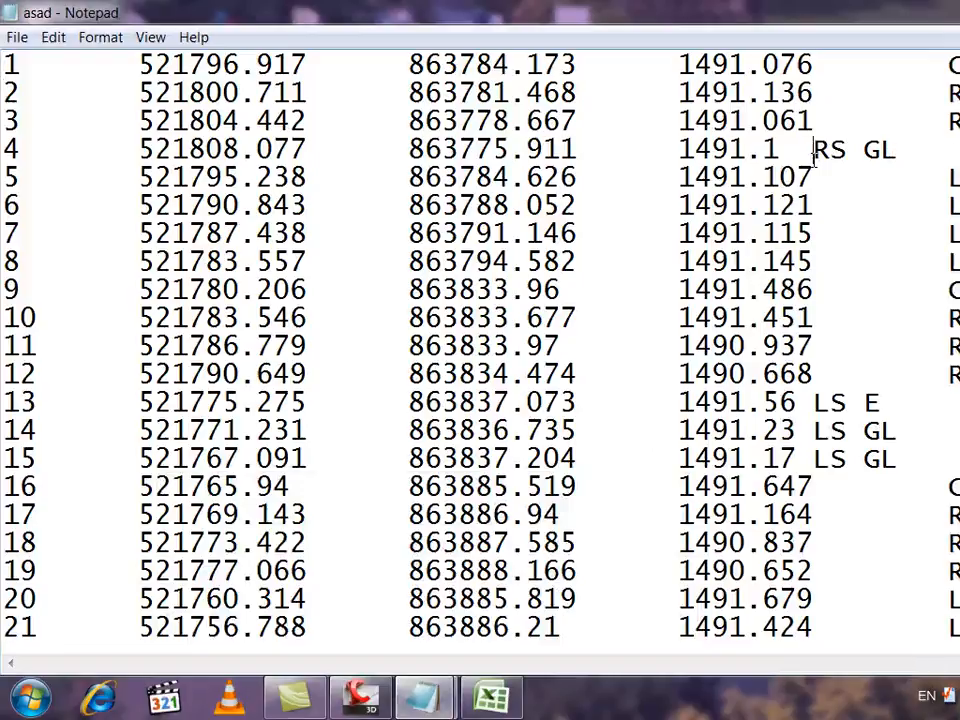
key("Tab")
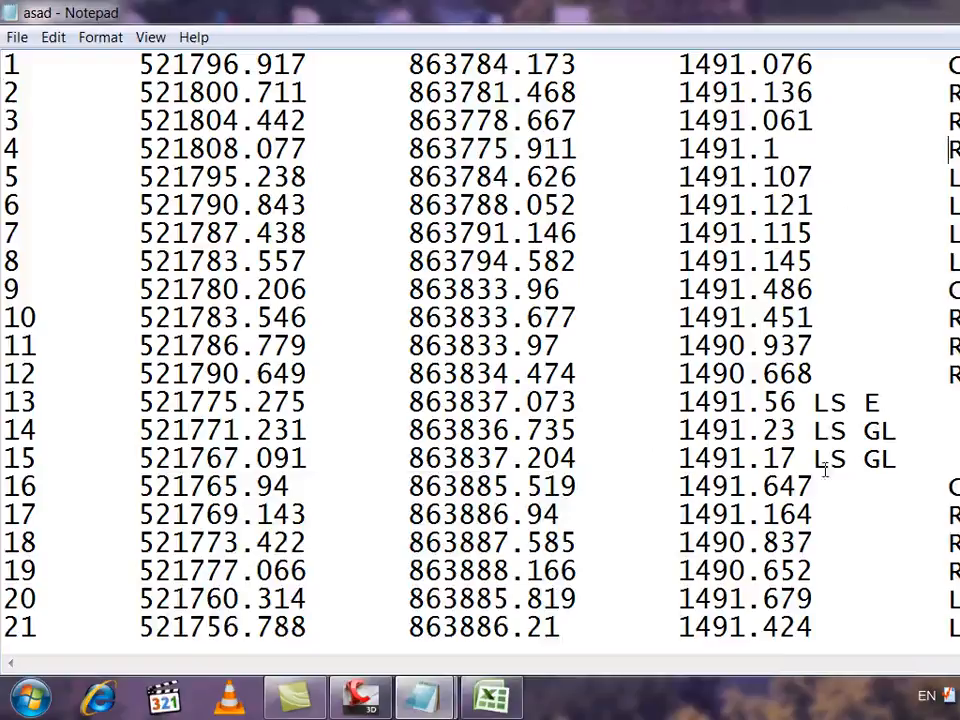
Insert a tab before the LS E code of point 13 and the LS GL codes of points 14 and 15
left_click(814, 401)
key("Tab")
left_click(814, 430)
key("Tab")
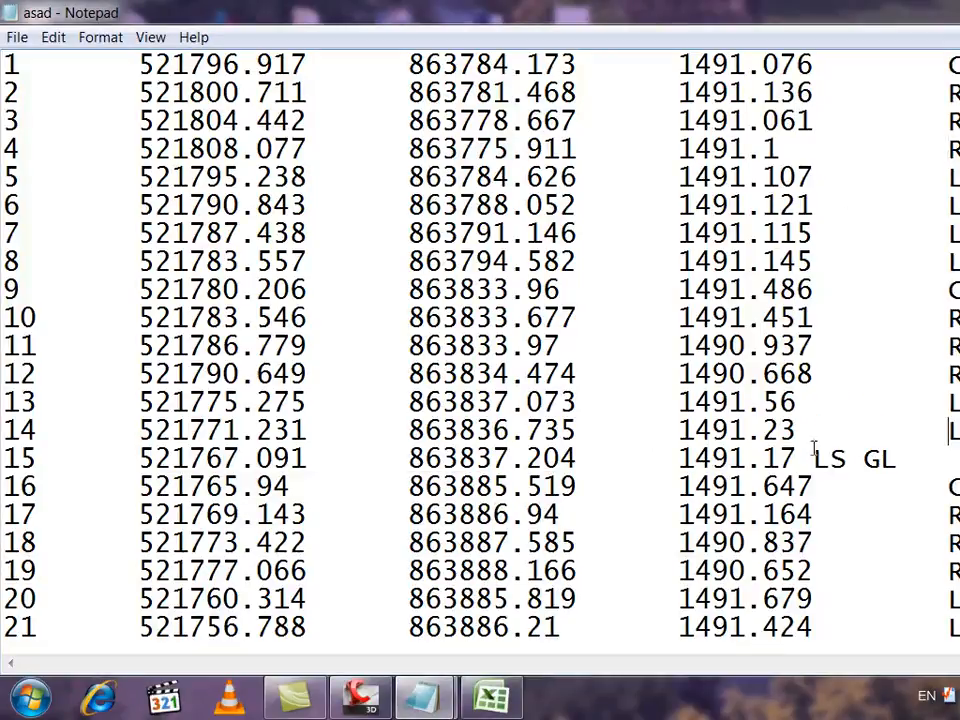
left_click(814, 458)
key("Tab")
Insert a tab before the description codes of points 26, 28 and 34 to align them with the description column
scroll(813, 438, "down", 4)
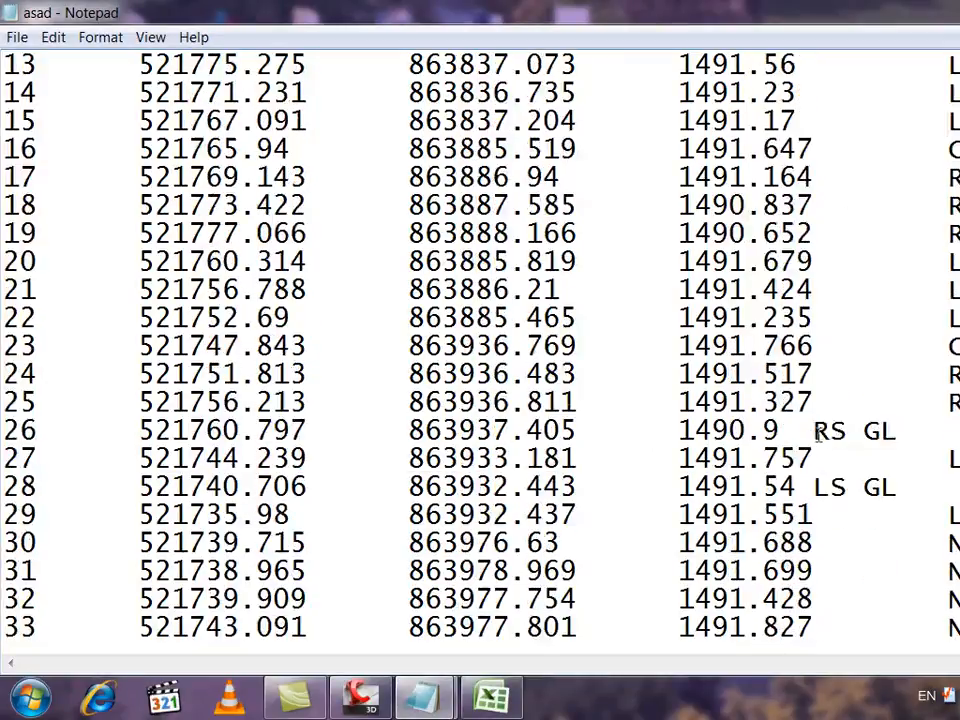
left_click(816, 431)
key("Tab")
left_click(814, 487)
key("Tab")
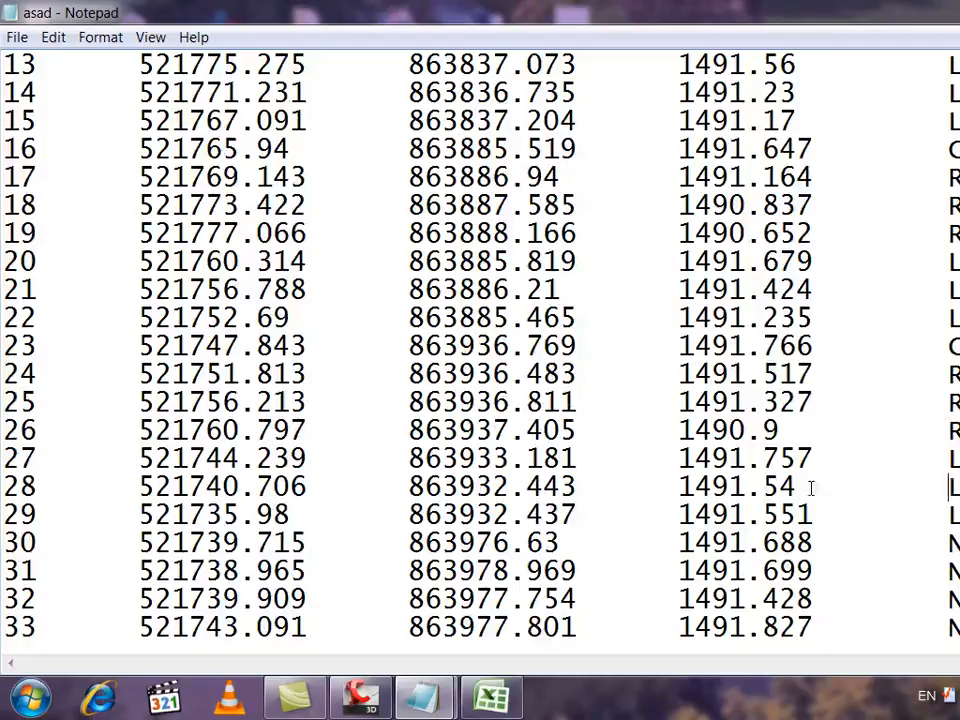
scroll(799, 518, "down", 5)
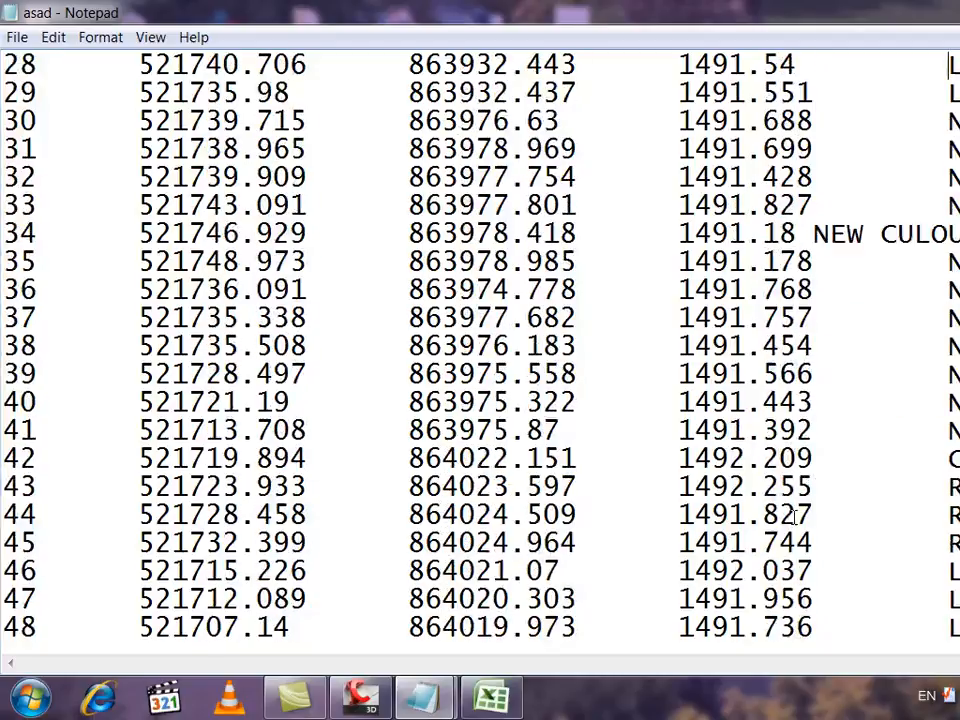
left_click(811, 233)
key("Tab")
Insert a tab before the RS GL code of point 51, LS GL of point 55 and CUL of point 57
scroll(750, 534, "down", 3)
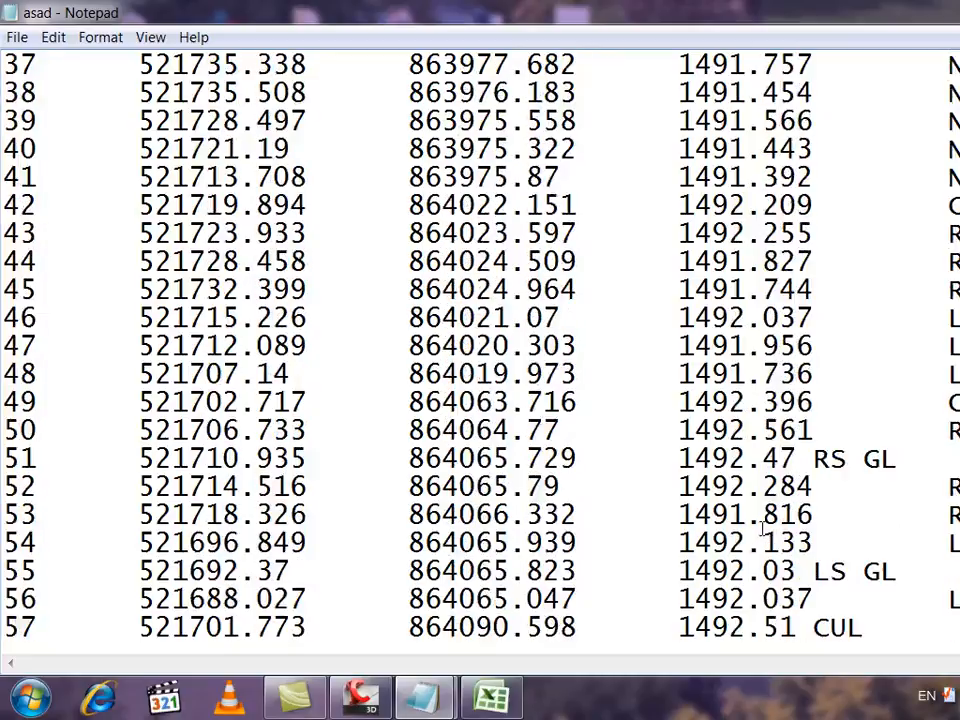
left_click(806, 460)
key("Tab")
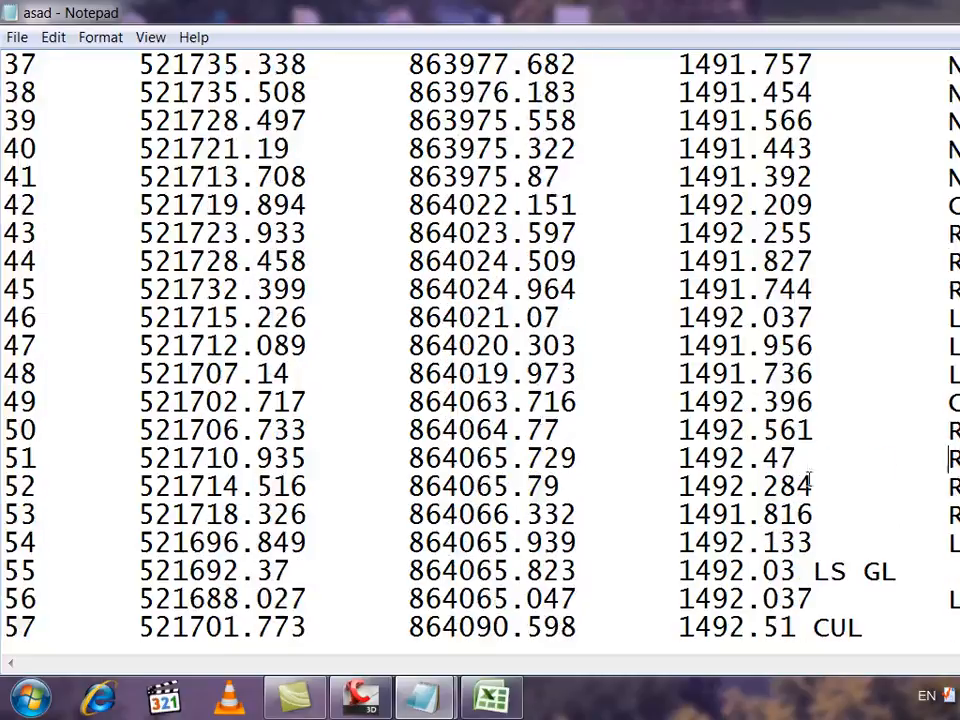
left_click(806, 572)
key("Tab")
left_click(815, 626)
key("Tab")
Insert a tab before the CULOUT code of point 59 and the RS E code of point 69
scroll(820, 578, "down", 4)
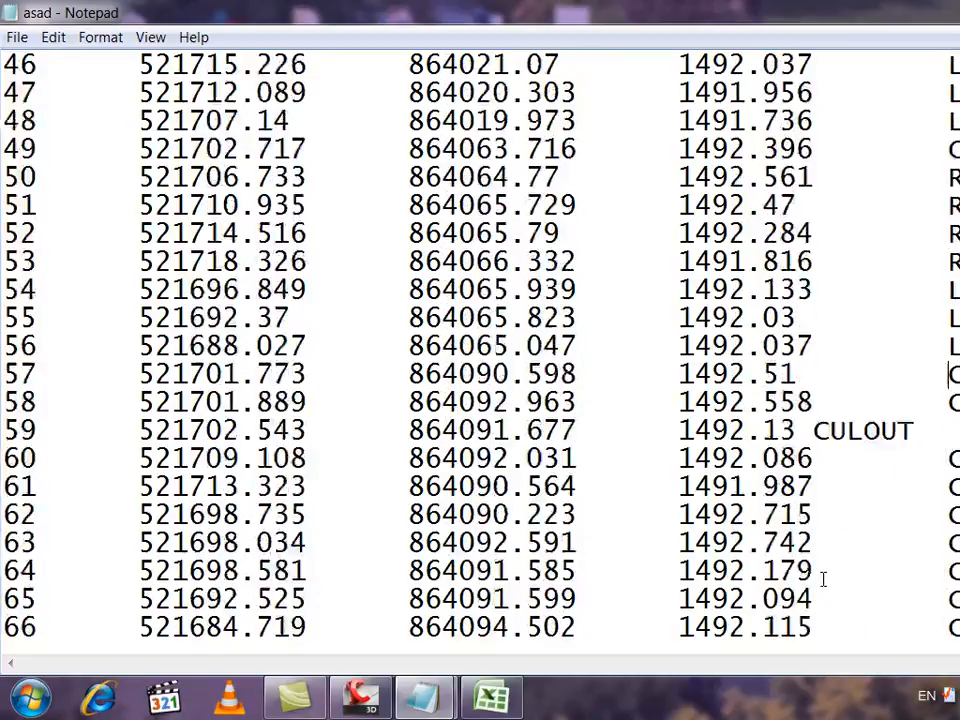
left_click(814, 346)
key("Tab")
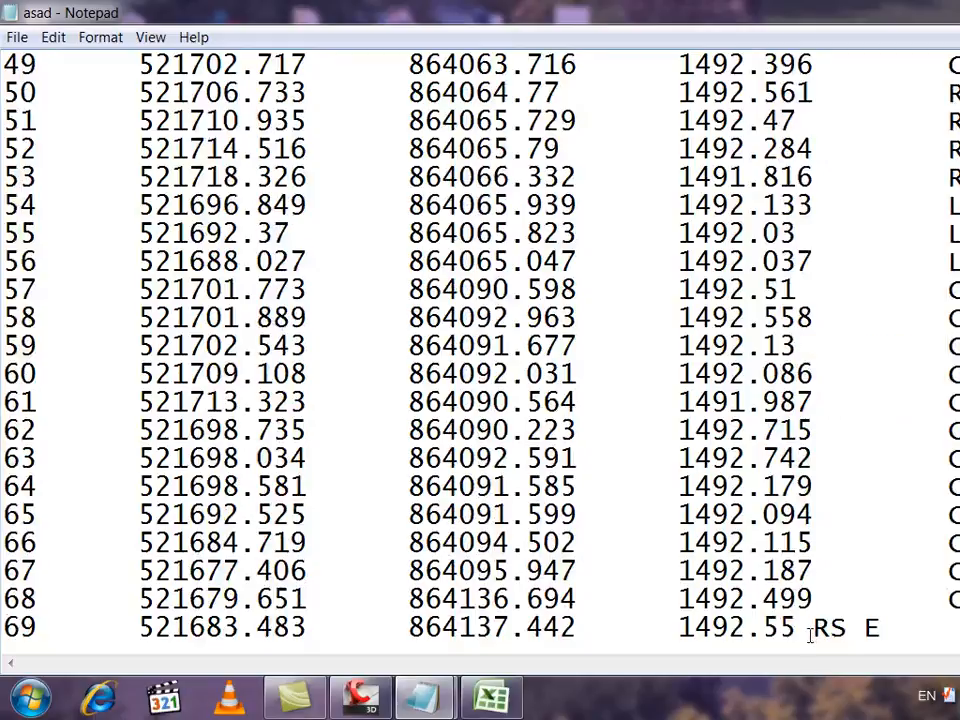
left_click(816, 628)
key("Tab")
Insert a tab before the elevation 1492.791 of point 76 to align it with the elevation column
scroll(818, 612, "down", 4)
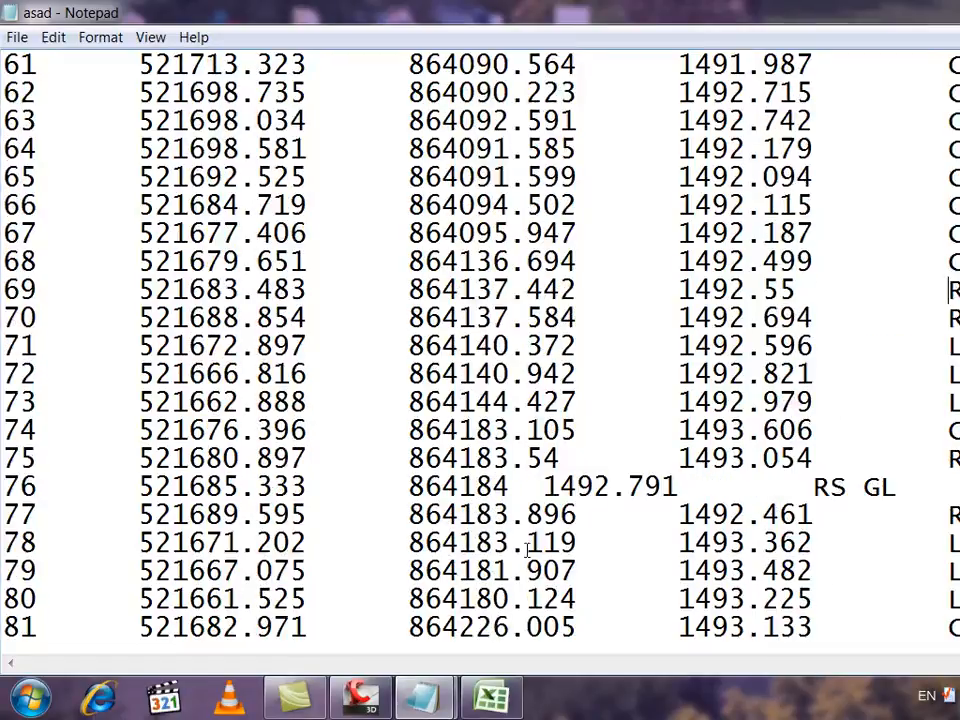
left_click(543, 487)
key("Tab")
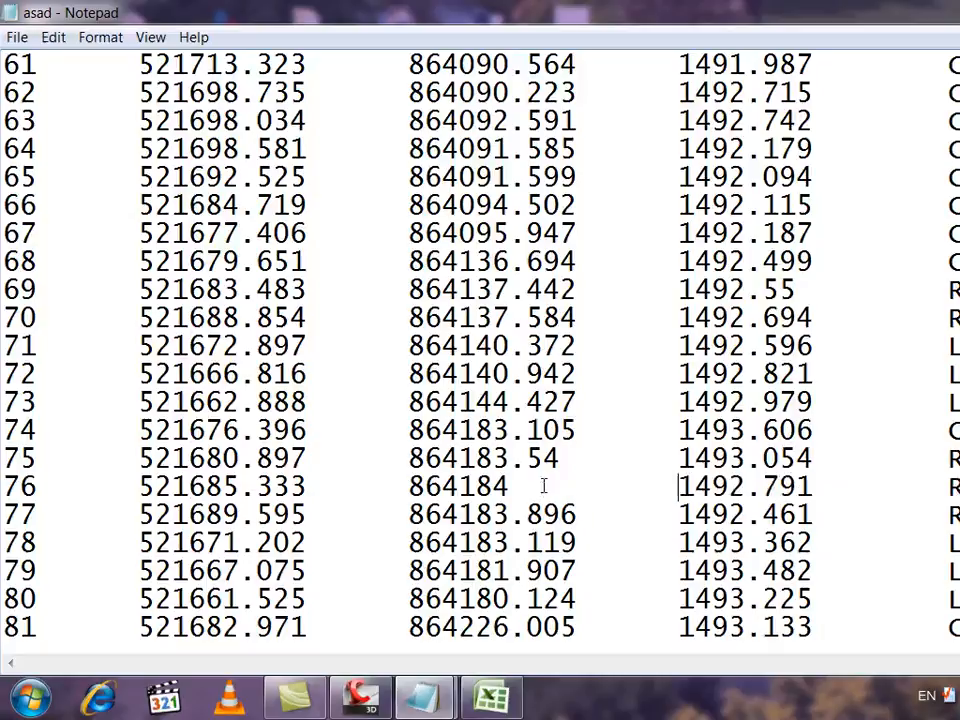
Insert a tab before the RS GL code of point 96, RS E of point 102 and RS GL of point 117
scroll(585, 489, "down", 5)
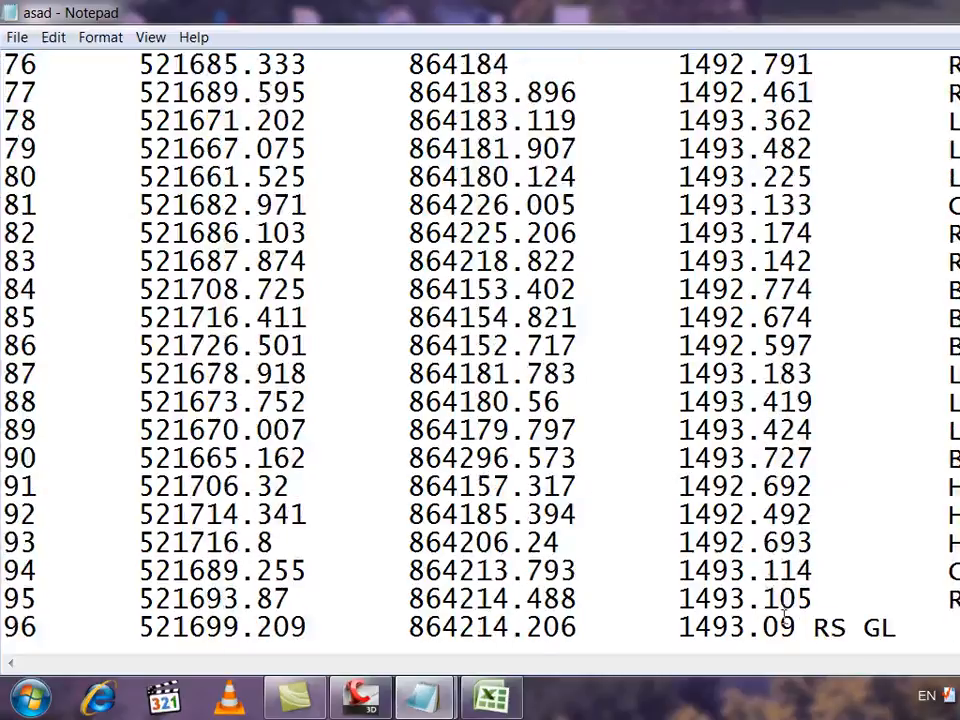
left_click(807, 627)
key("Tab")
scroll(768, 570, "down", 5)
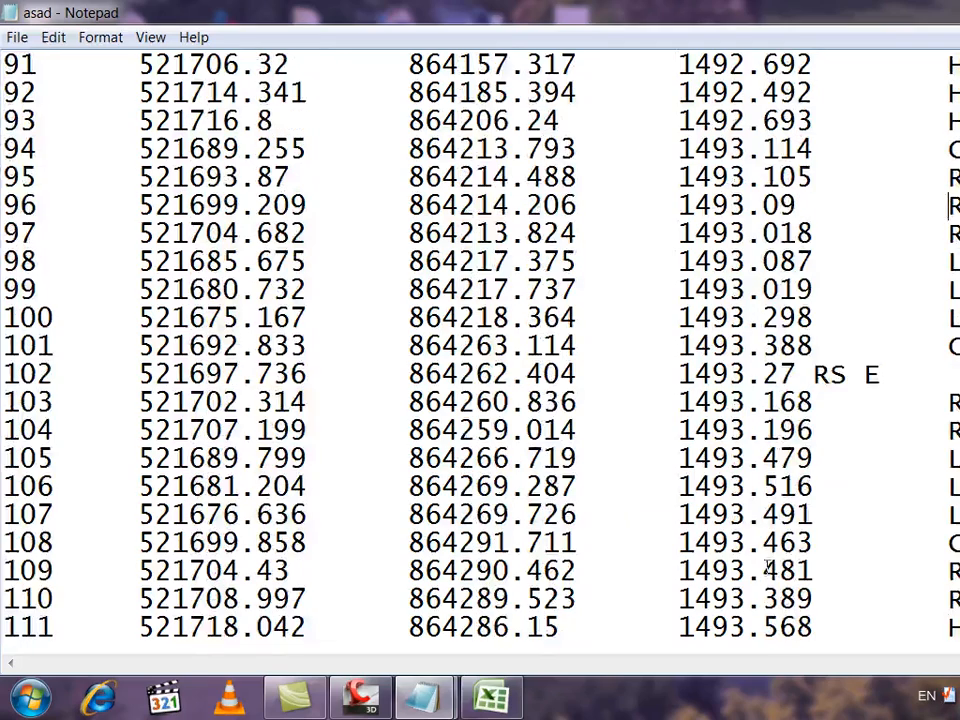
left_click(813, 374)
key("Tab")
scroll(743, 462, "down", 4)
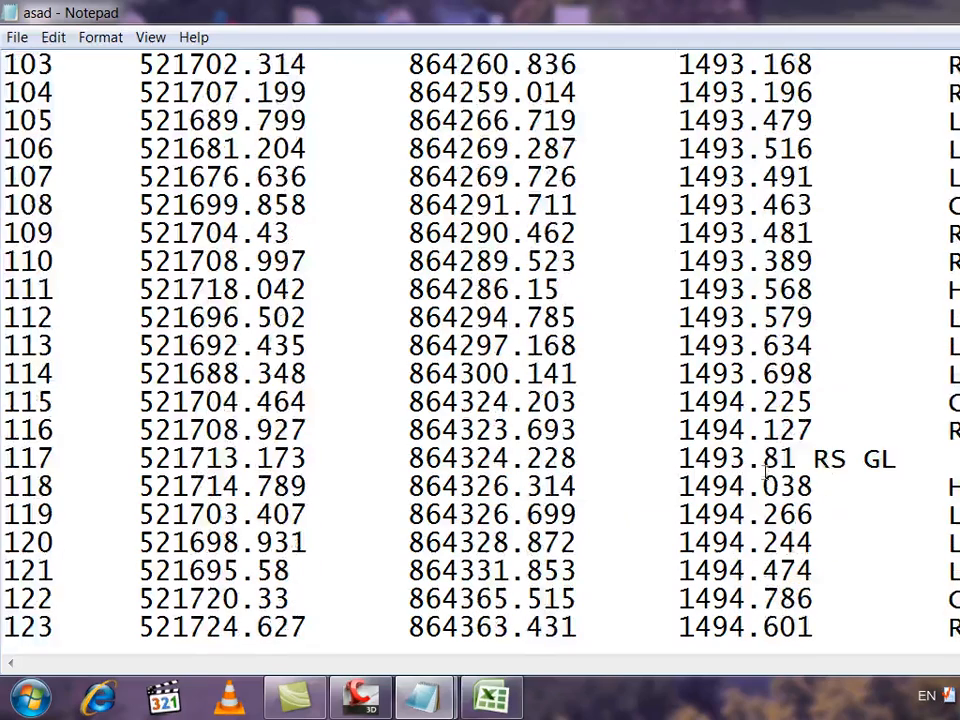
left_click(813, 458)
key("Tab")
Insert a tab before the RS GL code of point 124 and the LS GL codes of points 127 and 135
scroll(800, 420, "down", 4)
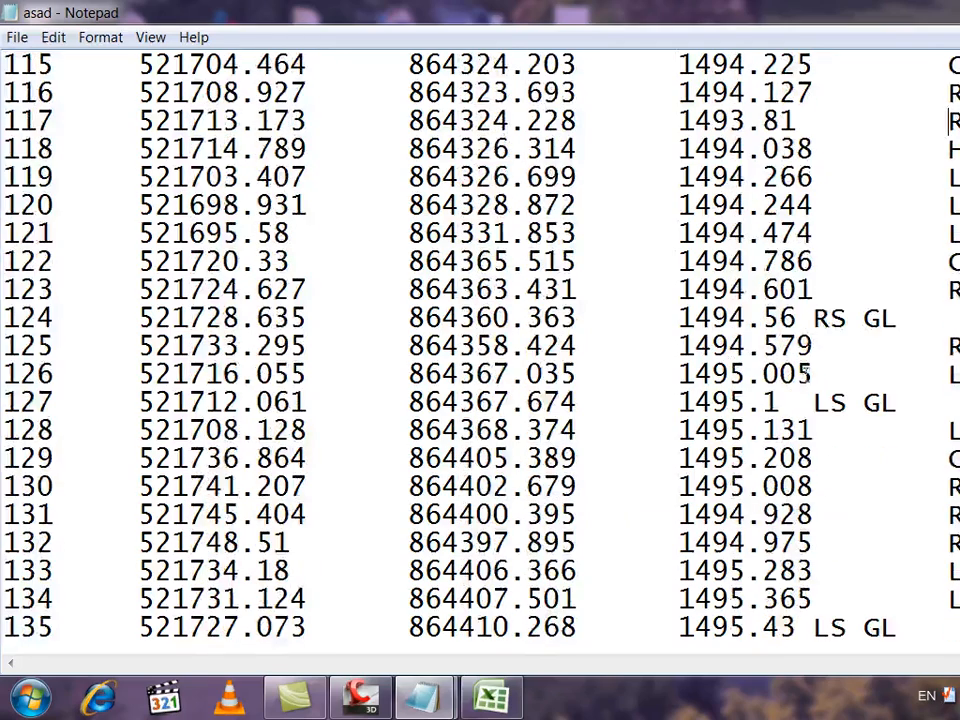
left_click(813, 318)
key("Tab")
left_click(810, 402)
key("Tab")
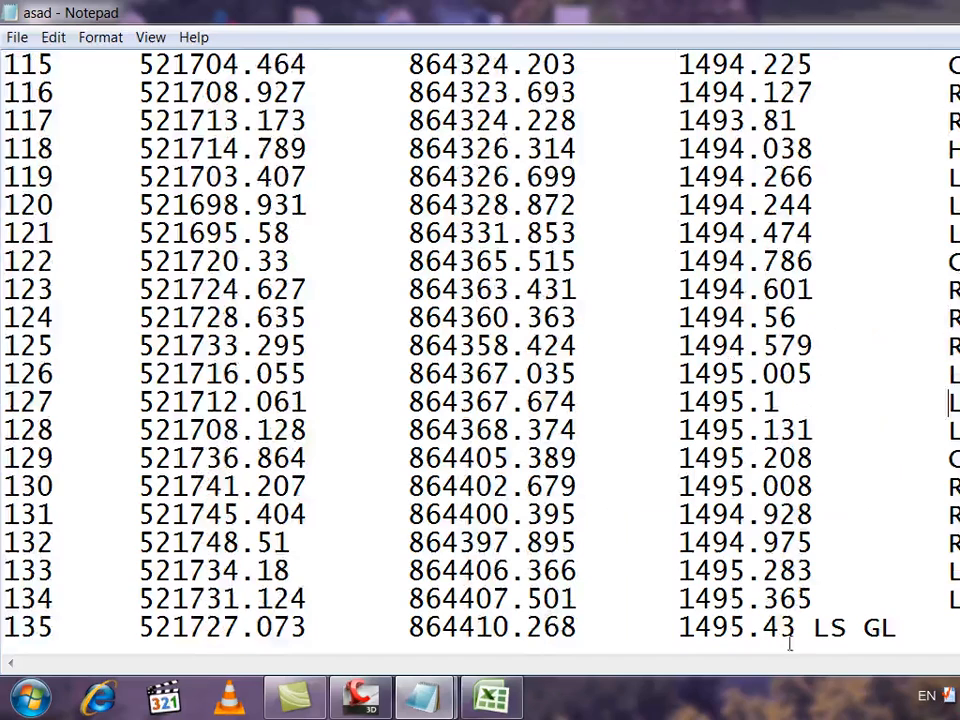
key("Tab")
Insert a tab before the description codes of points 145, 155 and 173
scroll(800, 610, "down", 4)
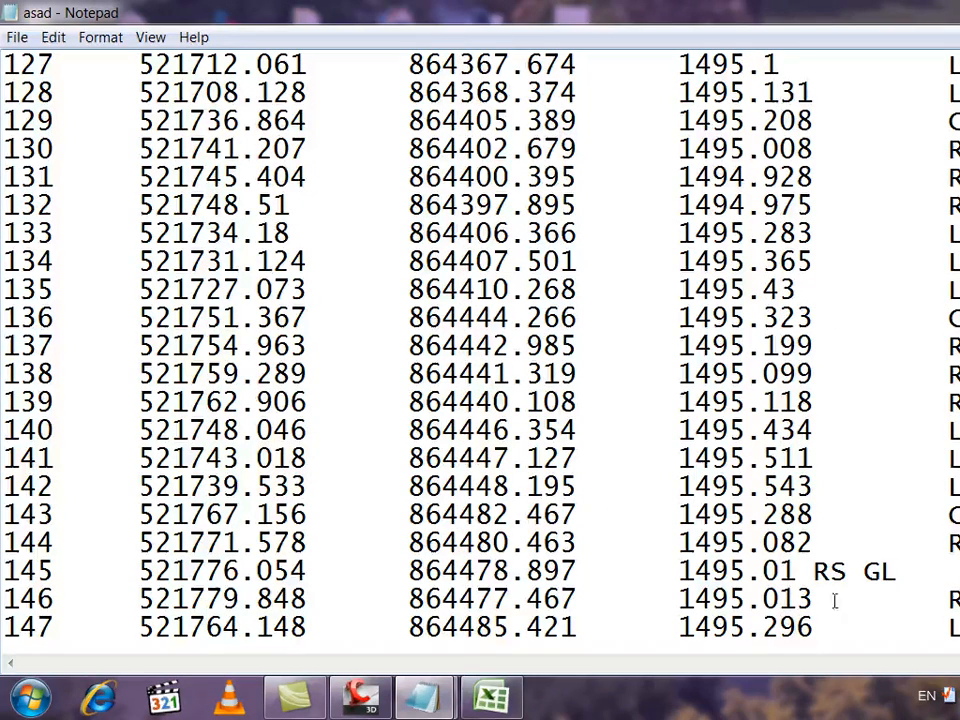
left_click(813, 572)
key("Tab")
scroll(820, 561, "up", 3)
scroll(820, 561, "down", 7)
left_click(813, 515)
key("Tab")
scroll(814, 545, "down", 5)
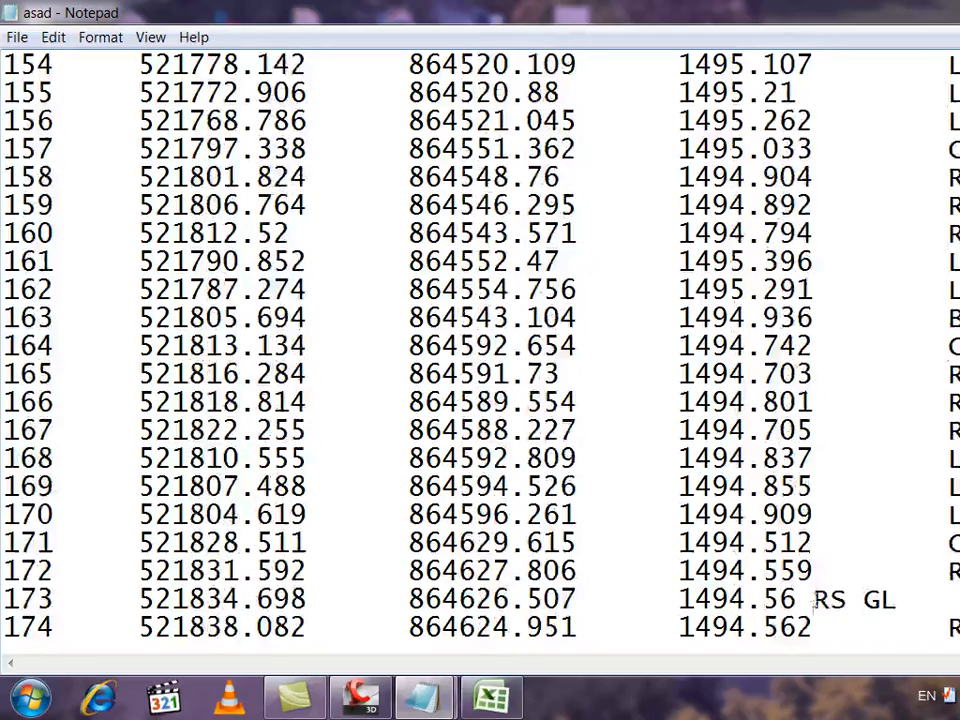
left_click(813, 598)
key("Tab")
Insert a tab before the LS GL codes of points 191 and 197 and the CL code of point 199
scroll(815, 594, "down", 9)
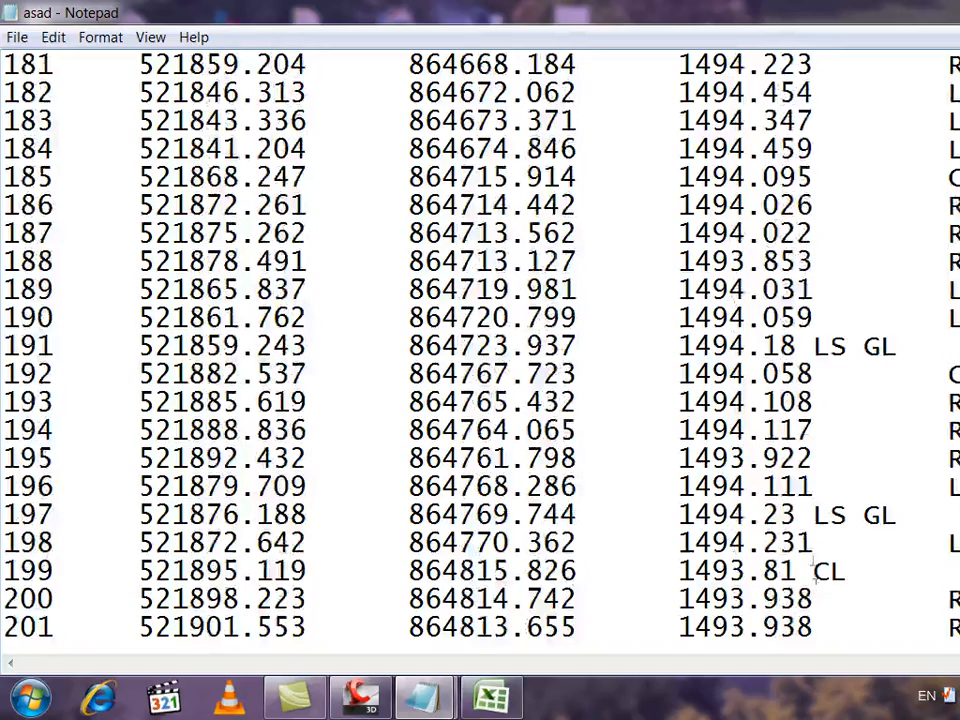
left_click(816, 346)
key("Tab")
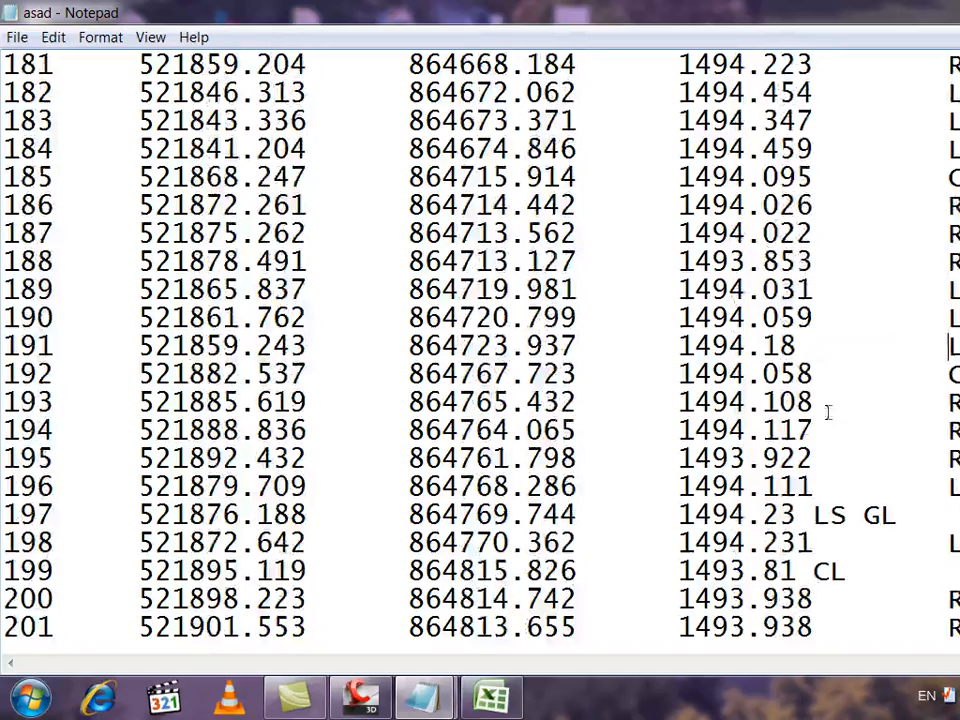
left_click(813, 515)
key("Tab")
left_click(813, 570)
key("Tab")
Insert a tab before the description codes of points 226, 227 and 236
scroll(816, 561, "down", 4)
scroll(816, 561, "down", 6)
left_click(813, 487)
key("Tab")
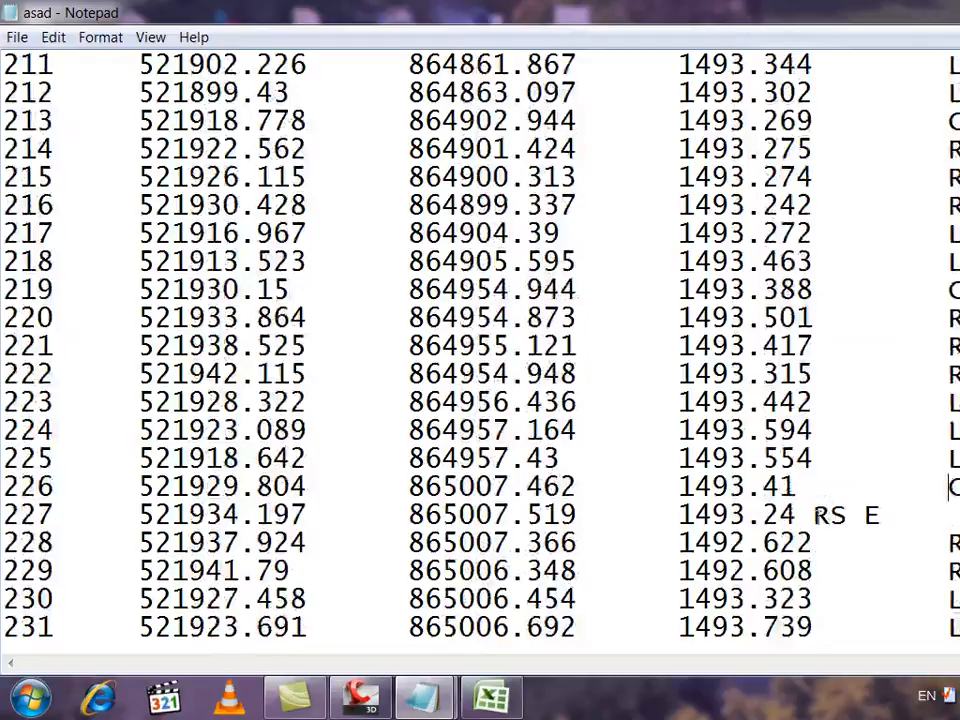
left_click(813, 515)
key("Tab")
scroll(816, 530, "down", 4)
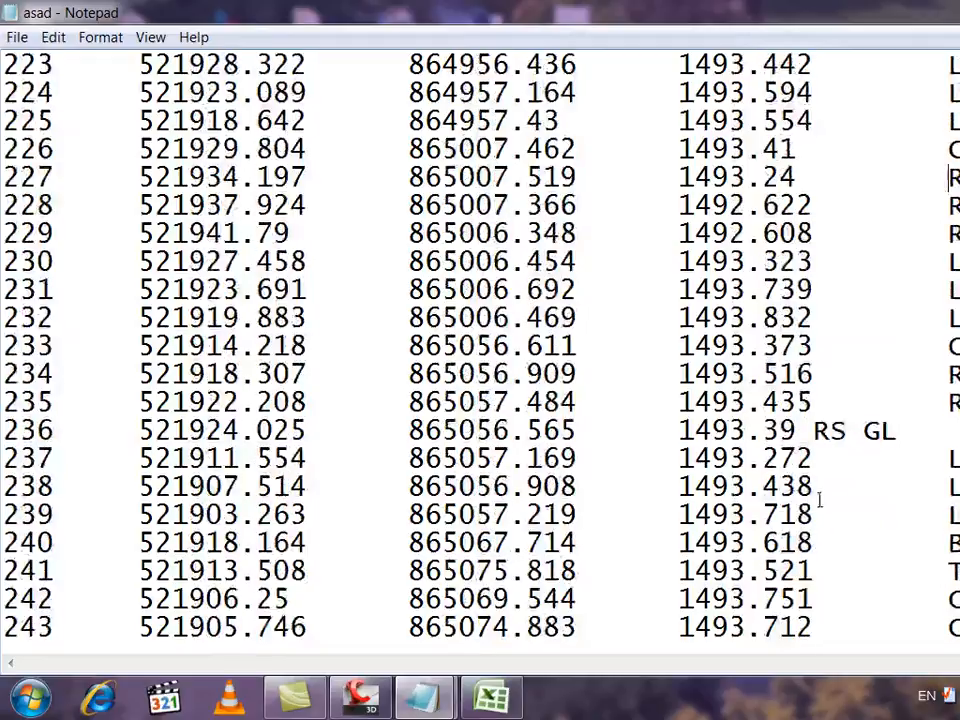
left_click(811, 430)
key("Tab")
Insert a tab before the CUL IN code of point 247 and the description codes of points 254 and 280
scroll(818, 505, "down", 2)
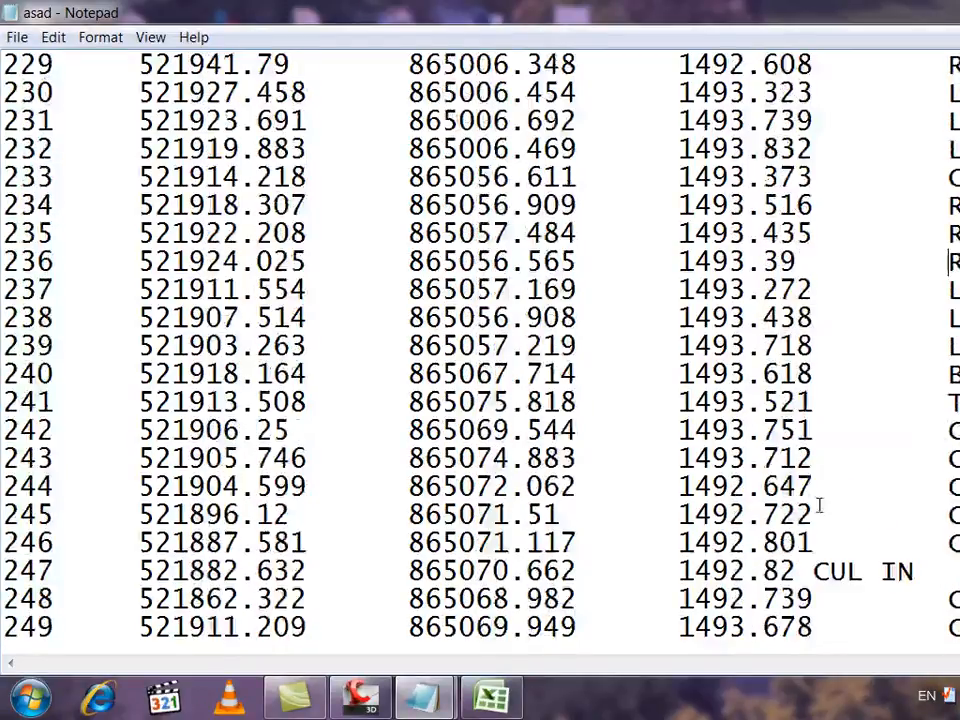
left_click(813, 570)
key("Tab")
scroll(823, 557, "down", 4)
left_click(813, 430)
key("Tab")
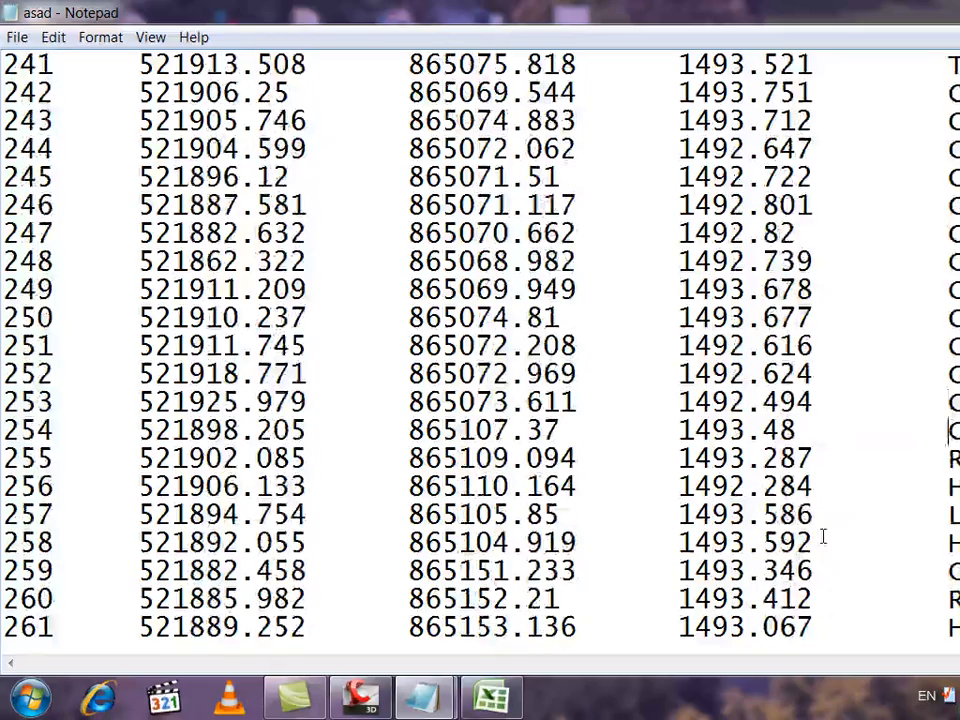
scroll(823, 530, "down", 8)
left_click(814, 496)
key("Tab")
Insert a tab before the coordinate 865366.055 of point 289 and before the LS E code of point 293
scroll(823, 530, "down", 4)
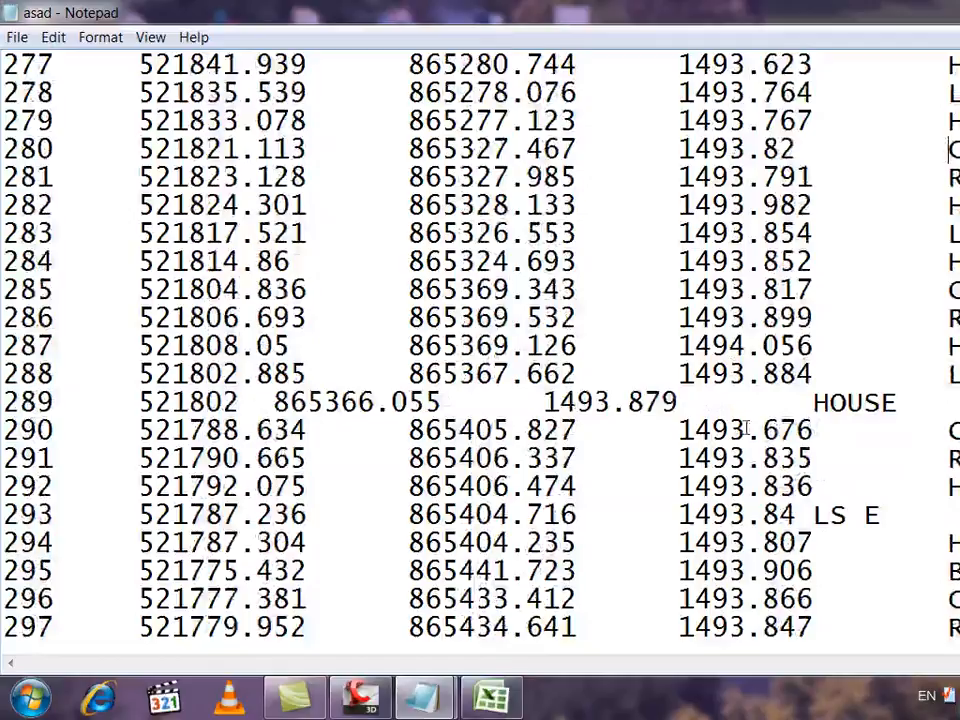
left_click(277, 402)
key("Tab")
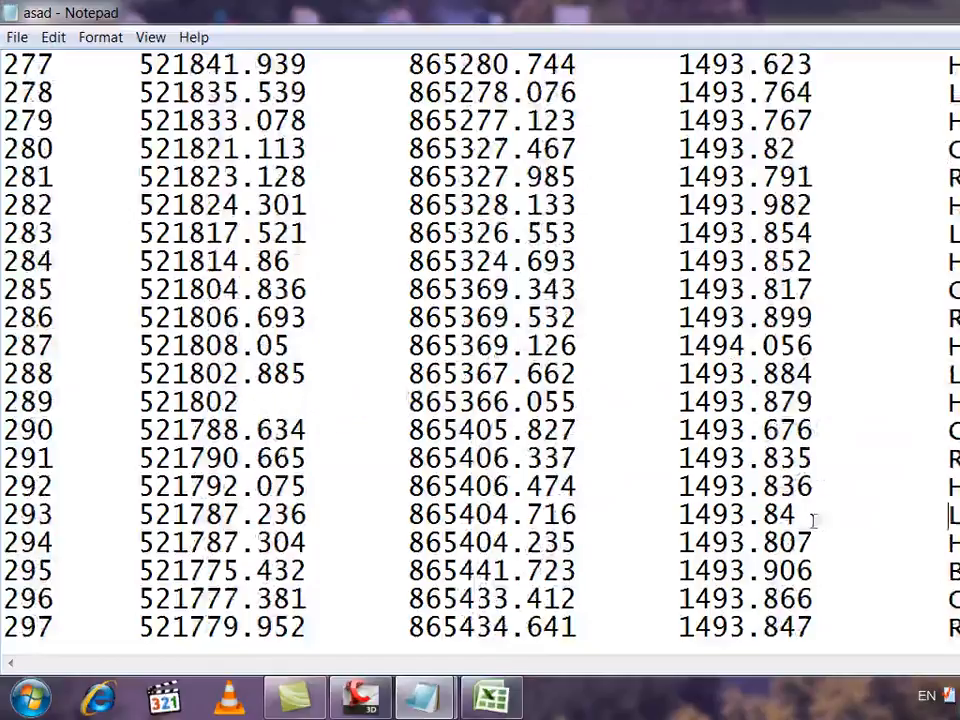
Insert a tab before the HOUSE code of point 298 and the description codes of points 310, 311 and 315
scroll(812, 515, "down", 4)
left_click(813, 318)
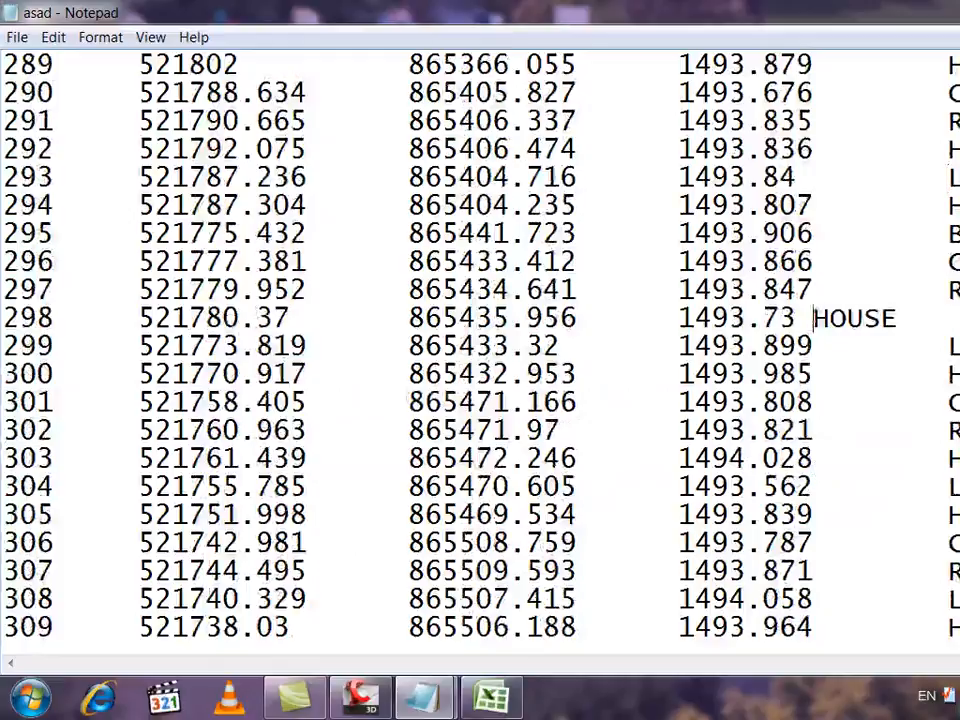
key("Tab")
scroll(834, 381, "down", 3)
left_click(813, 401)
key("Tab")
left_click(813, 430)
key("Tab")
left_click(813, 542)
key("Tab")
Insert a tab before the description code of point 321 and the RS E code of point 327
scroll(820, 530, "down", 2)
scroll(820, 530, "down", 2)
left_click(813, 374)
key("Tab")
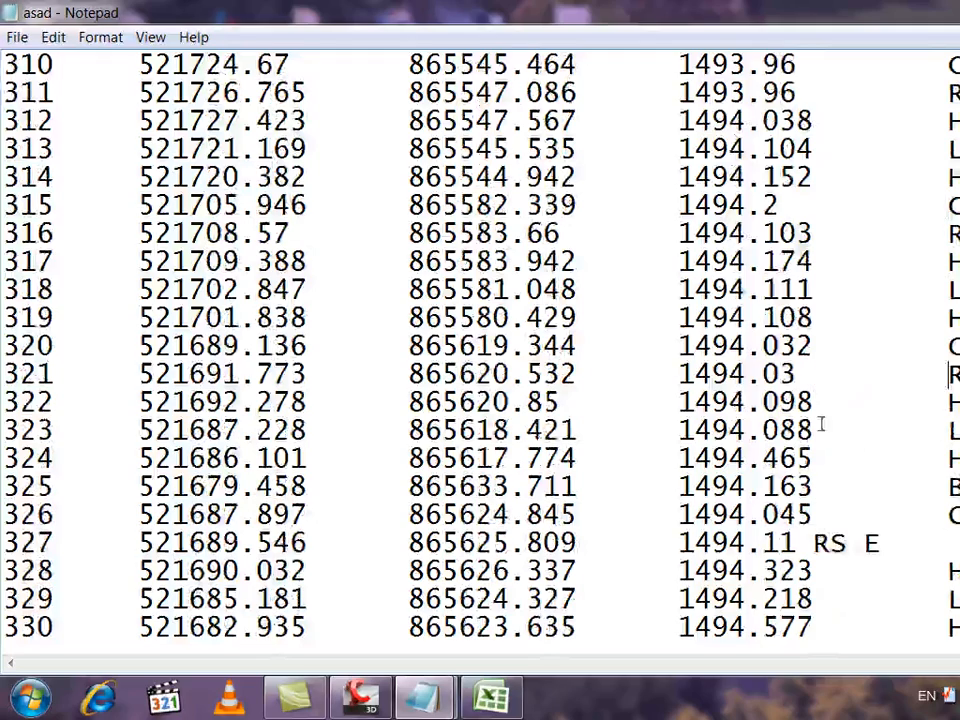
left_click(813, 542)
key("Tab")
Insert a tab before the RS E code of point 365 and before the elevation 1493.783 of point 377
scroll(821, 566, "down", 9)
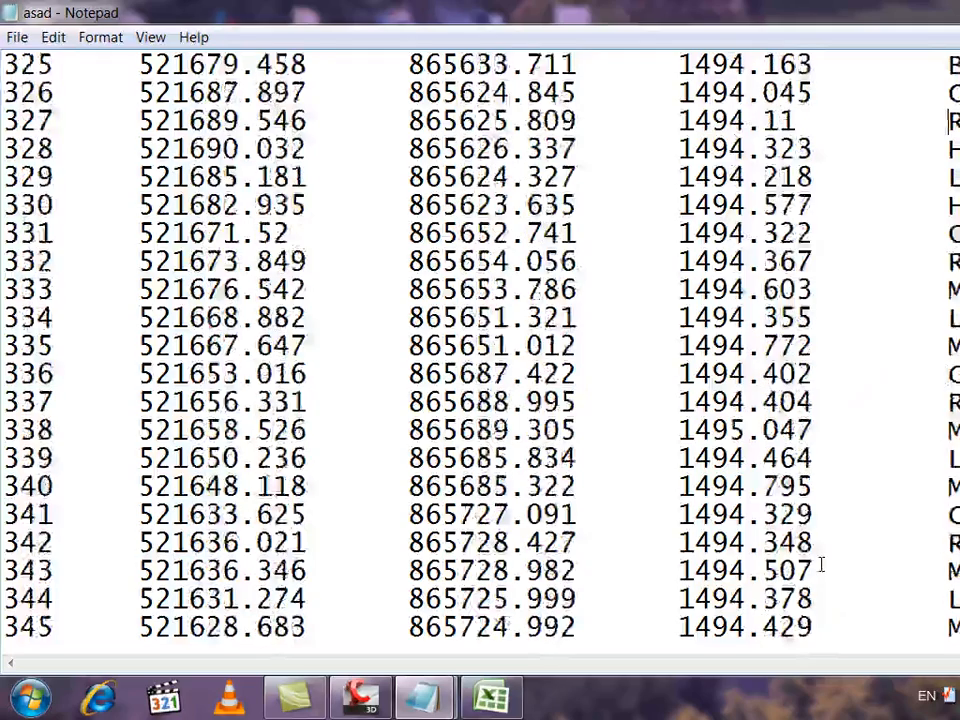
scroll(821, 566, "down", 4)
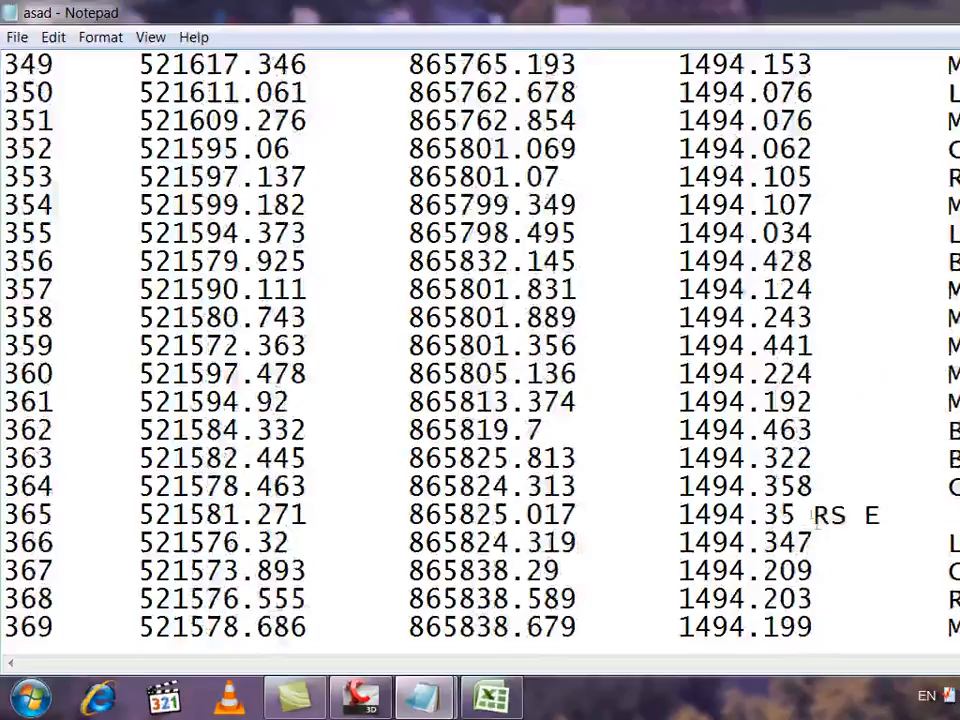
left_click(813, 515)
key("Tab")
scroll(816, 545, "down", 5)
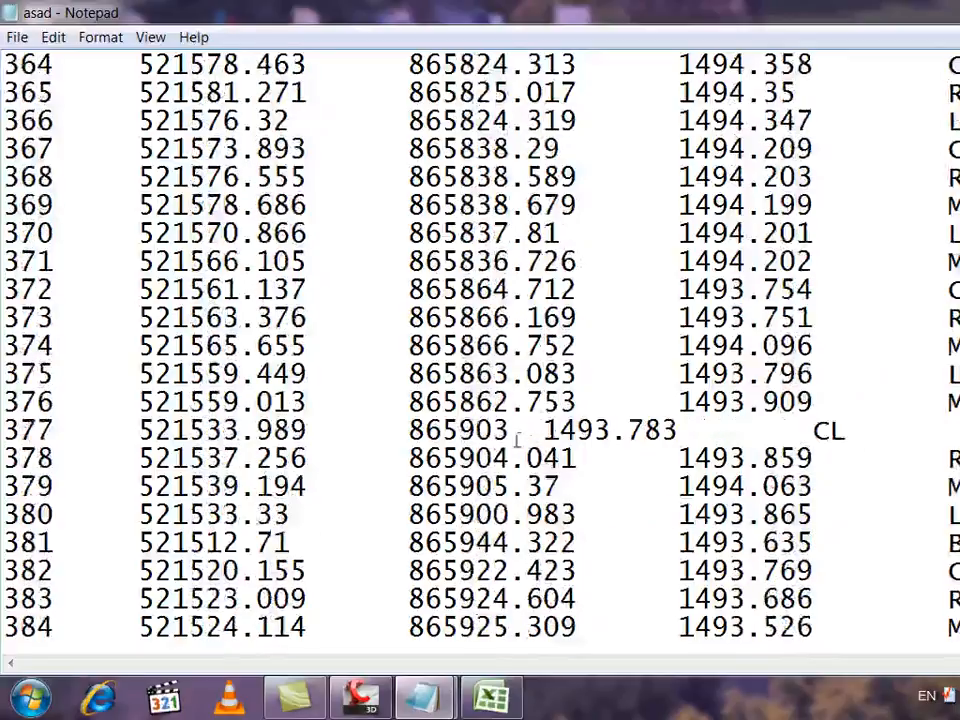
key("Tab")
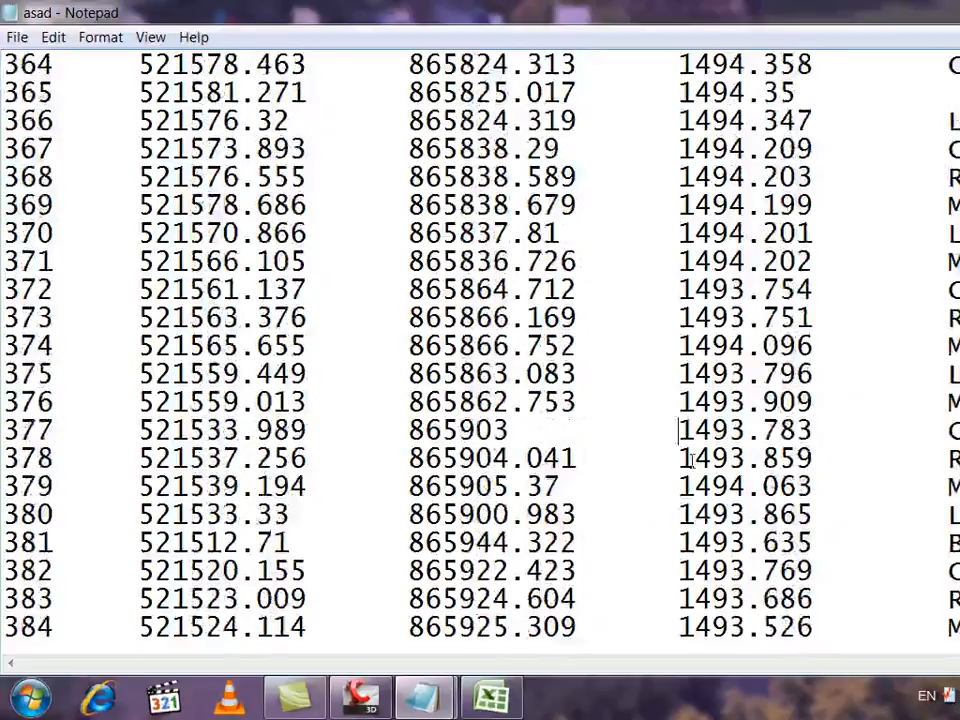
Insert a tab before the CL code of point 418, RS E of point 435 and HOUSE of point 436
scroll(869, 486, "down", 5)
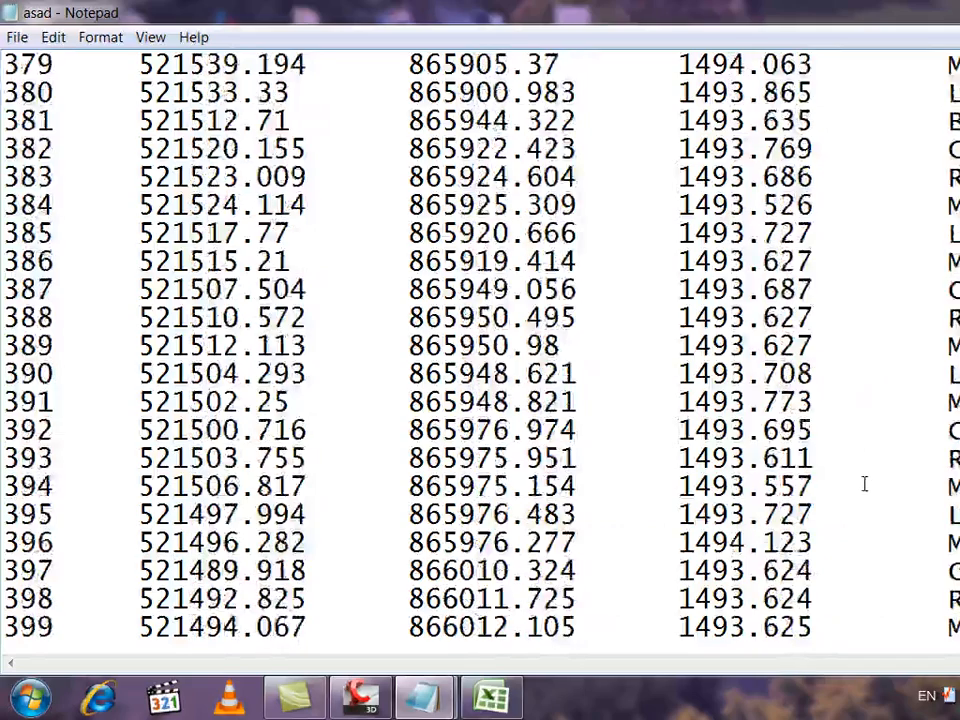
scroll(866, 484, "down", 9)
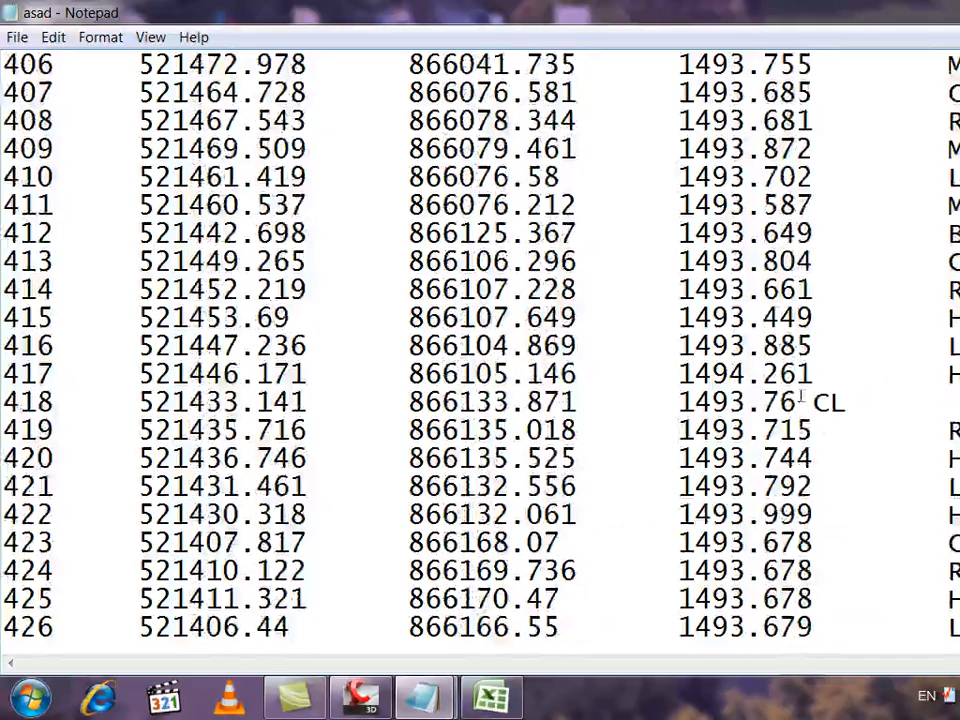
left_click(812, 402)
key("Tab")
scroll(812, 430, "down", 4)
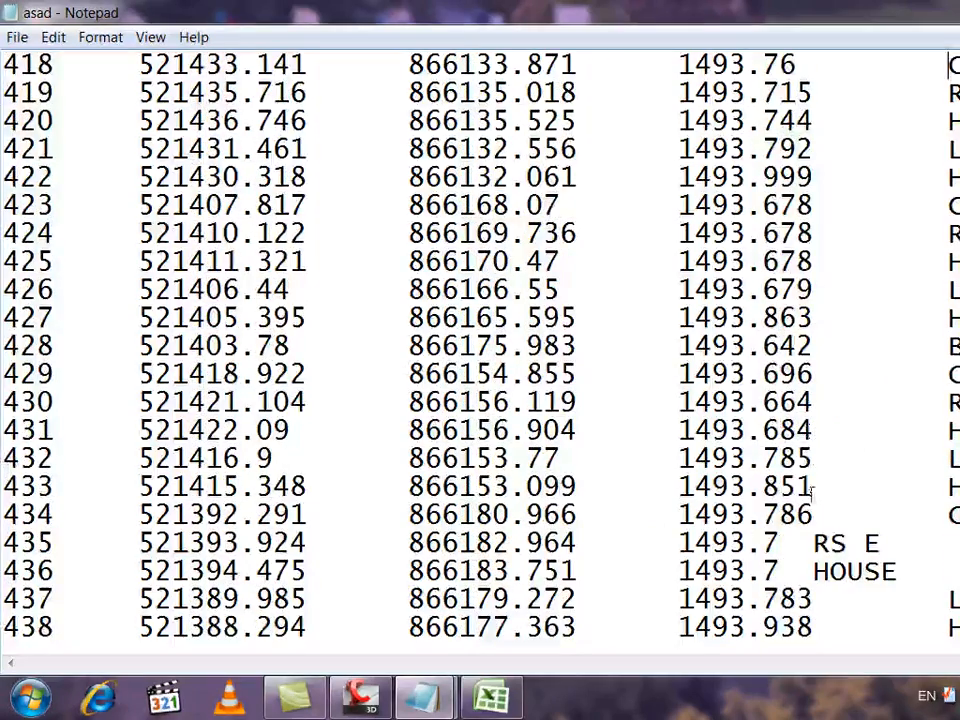
left_click(804, 543)
key("Tab")
left_click(808, 571)
key("Tab")
scroll(815, 545, "down", 3)
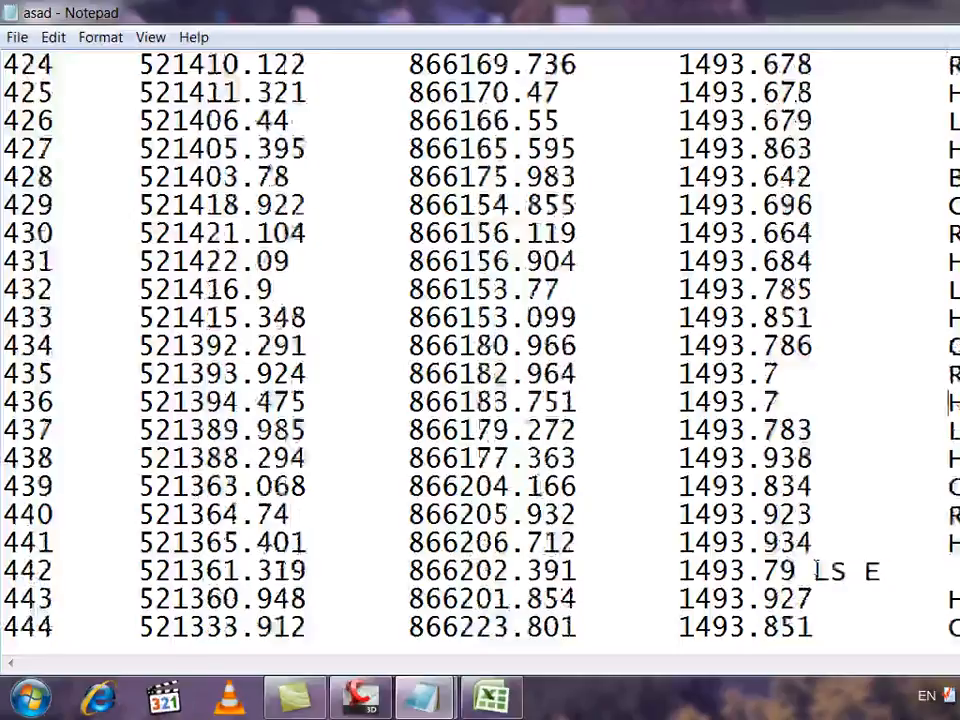
Insert a tab before the LS E code of point 442, HOUSE of point 448 and CL of point 453
left_click(808, 487)
key("Tab")
scroll(816, 508, "down", 2)
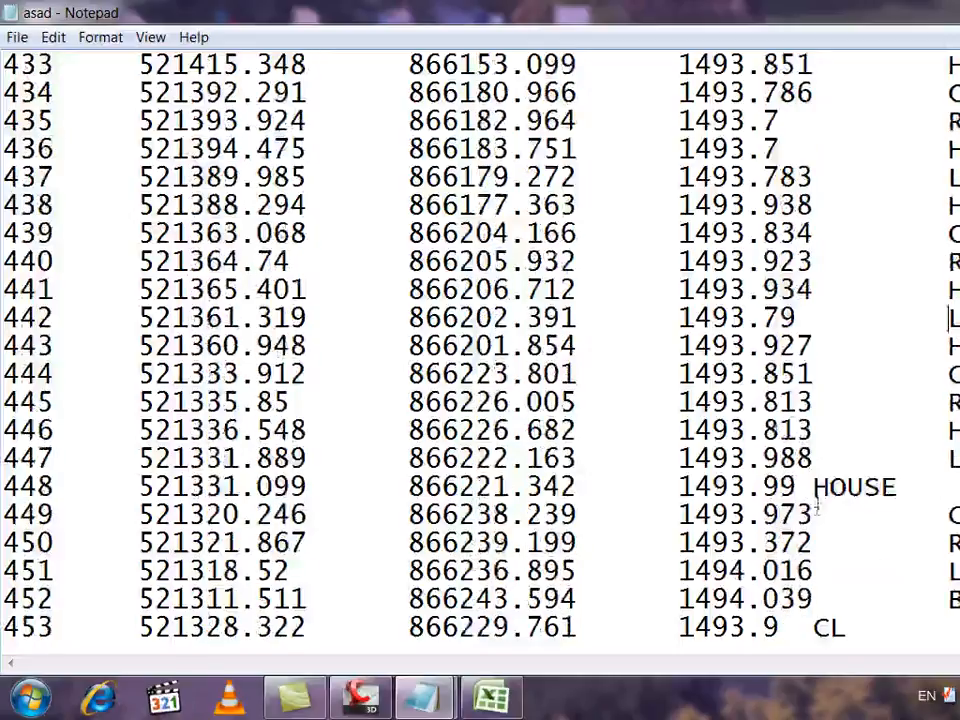
left_click(812, 487)
key("Tab")
left_click(810, 626)
key("Tab")
scroll(806, 615, "down", 3)
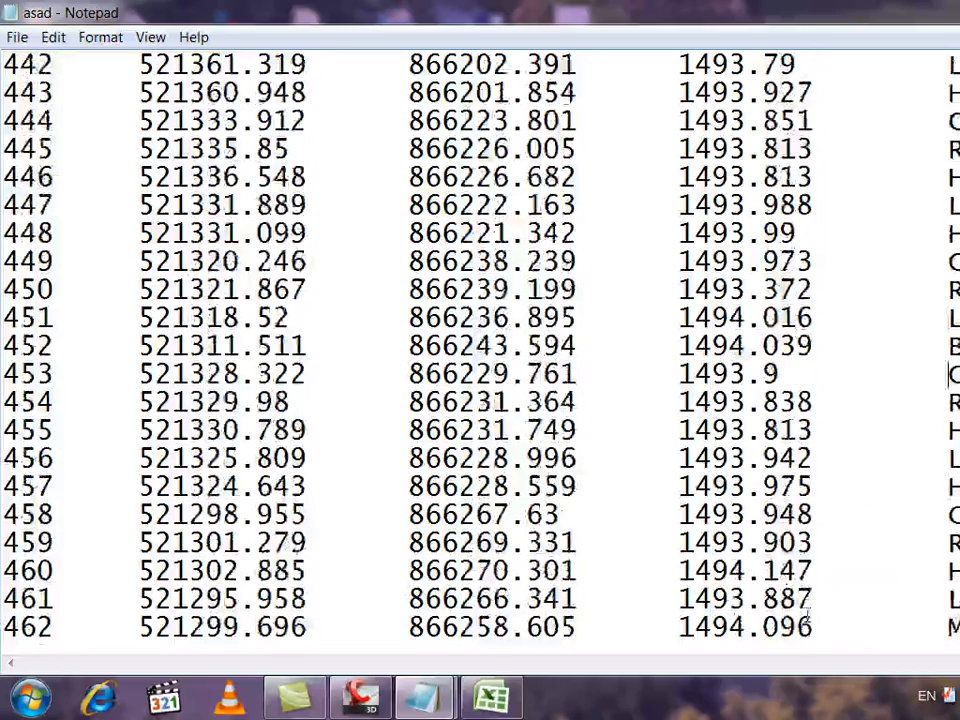
Insert a tab before the description codes of points 468 and 472
scroll(817, 612, "down", 3)
left_click(809, 543)
key("Tab")
scroll(799, 572, "down", 2)
left_click(812, 487)
key("Tab")
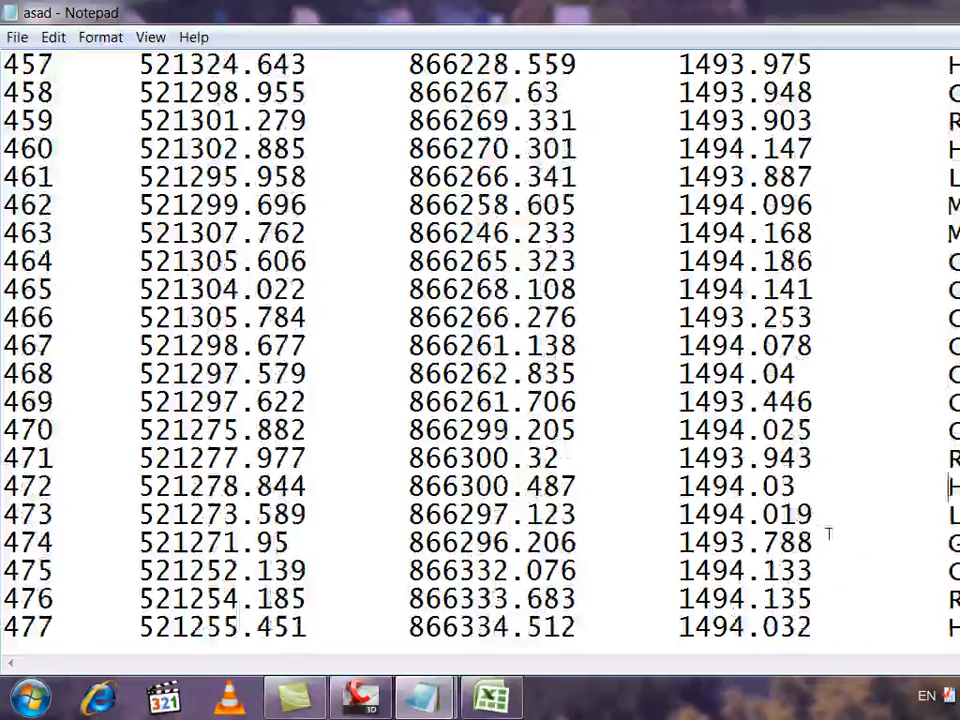
Insert a tab before the description code of point 480 and the GARDEN code of point 485
scroll(828, 520, "down", 2)
left_click(814, 544)
key("Tab")
scroll(817, 545, "down", 2)
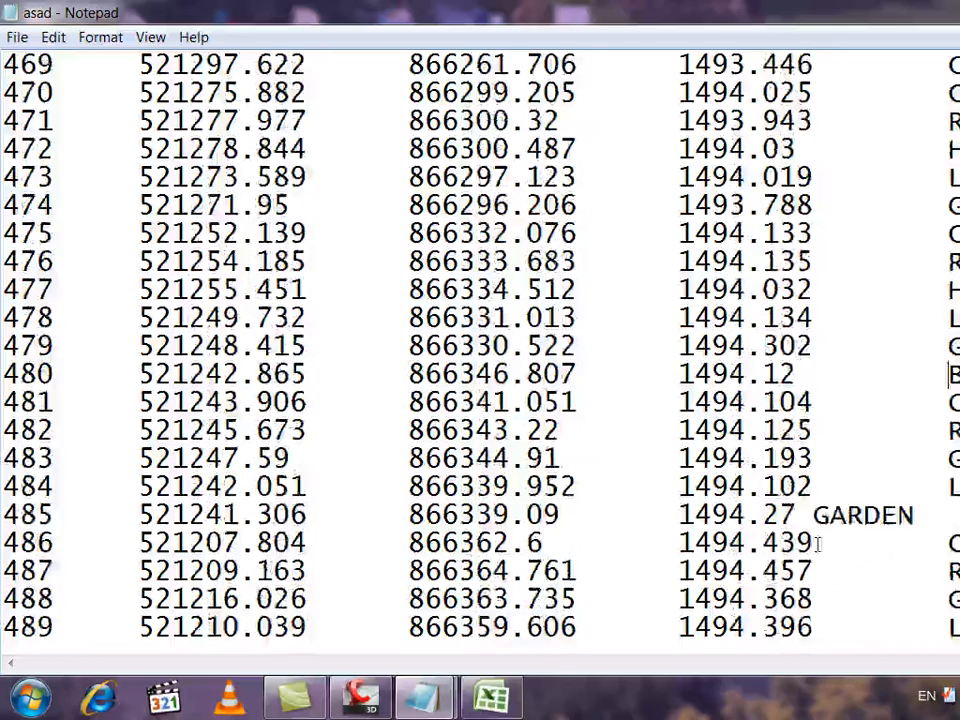
key("Tab")
scroll(821, 553, "down", 2)
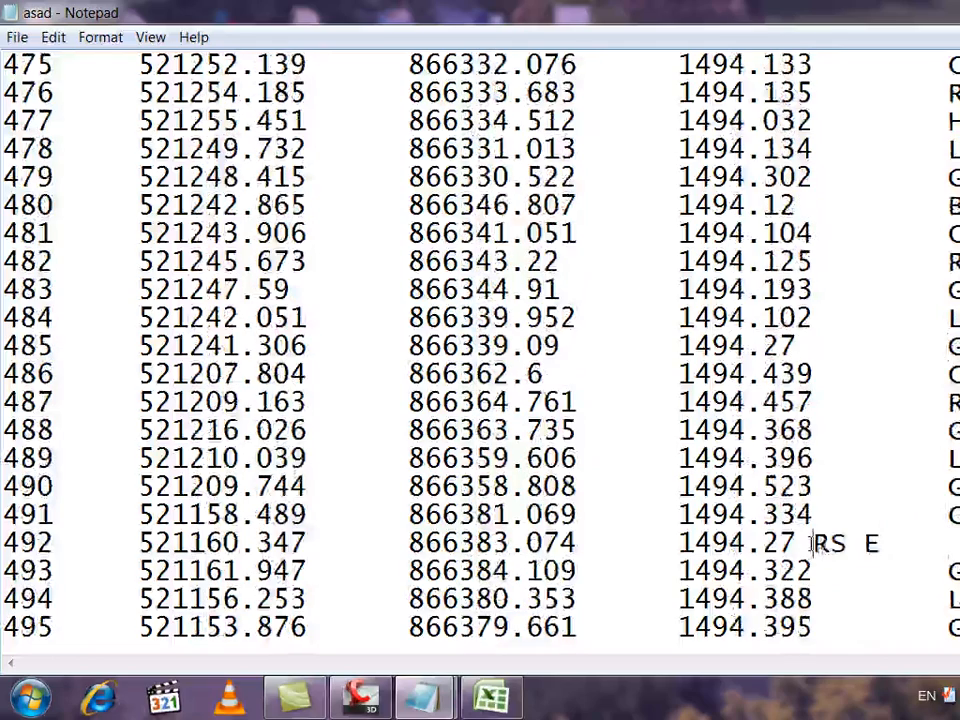
Insert a tab before the RS E code of point 492 and the description codes of points 507, 509 and 530
left_click(812, 543)
key("Tab")
scroll(836, 574, "down", 6)
left_click(814, 459)
left_click(813, 514)
key("Tab")
scroll(831, 536, "down", 6)
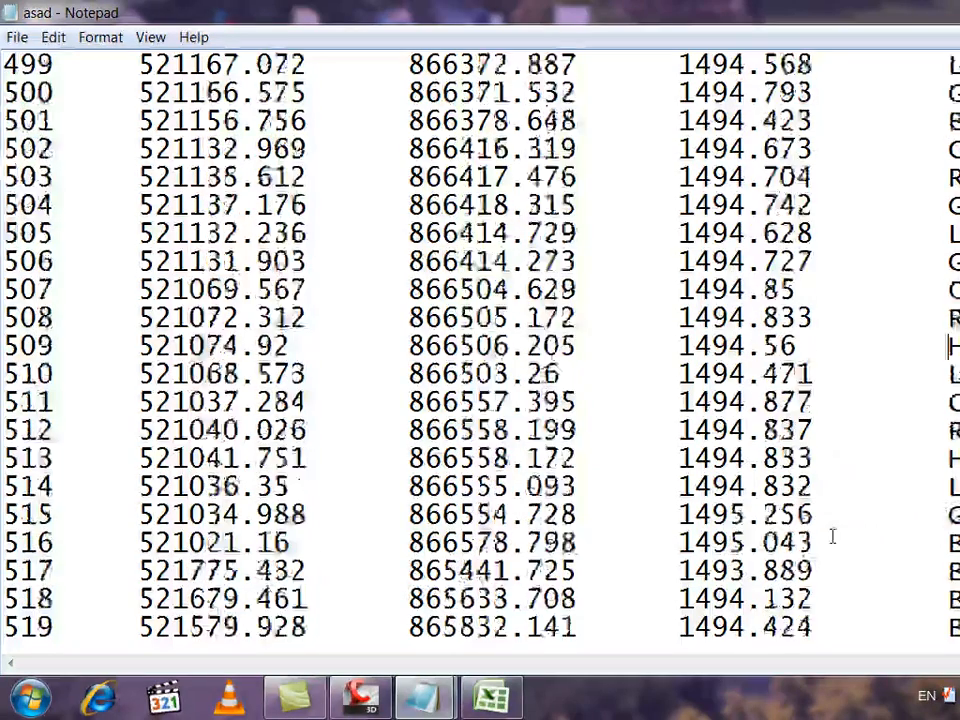
key("Tab")
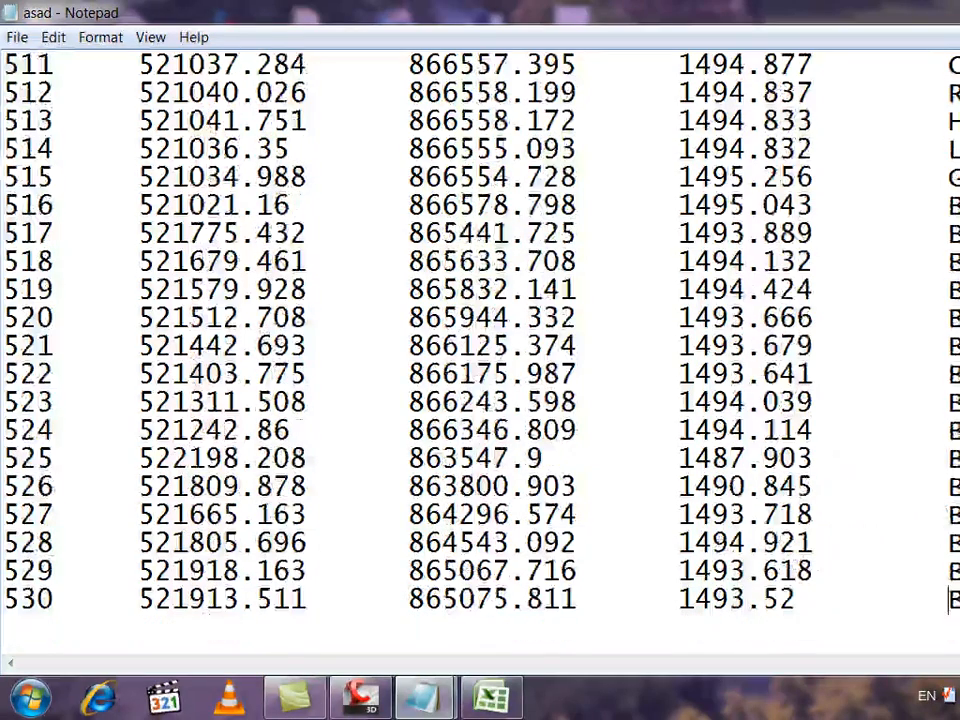
Save the corrected point data to the Desktop as a new text document named asad1
scroll(814, 598, "up", 20)
scroll(818, 591, "up", 20)
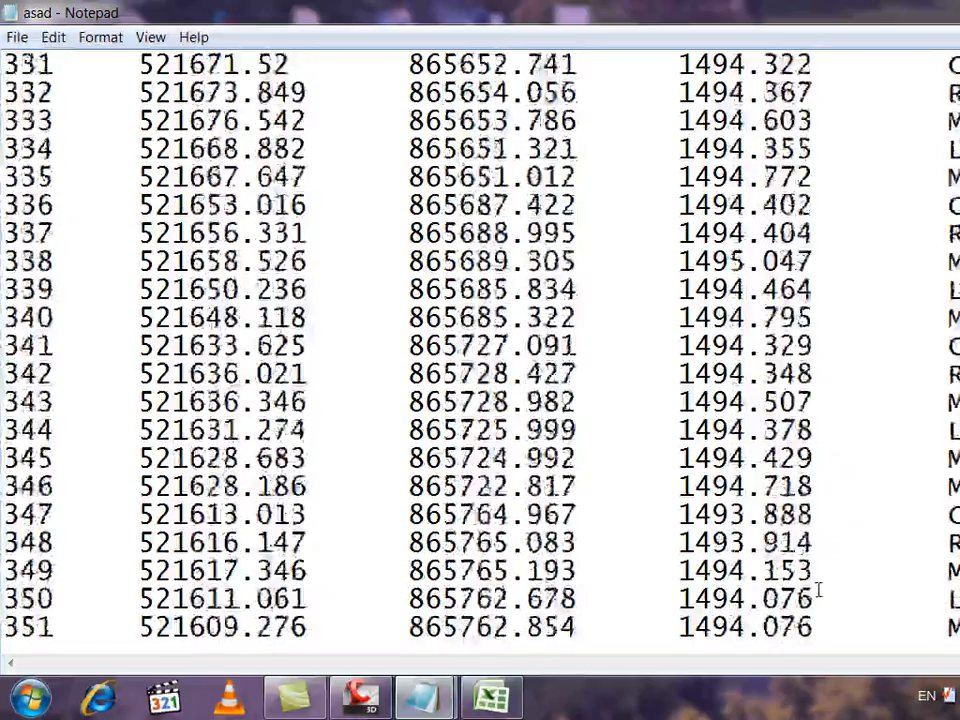
scroll(818, 591, "up", 20)
scroll(818, 591, "up", 20)
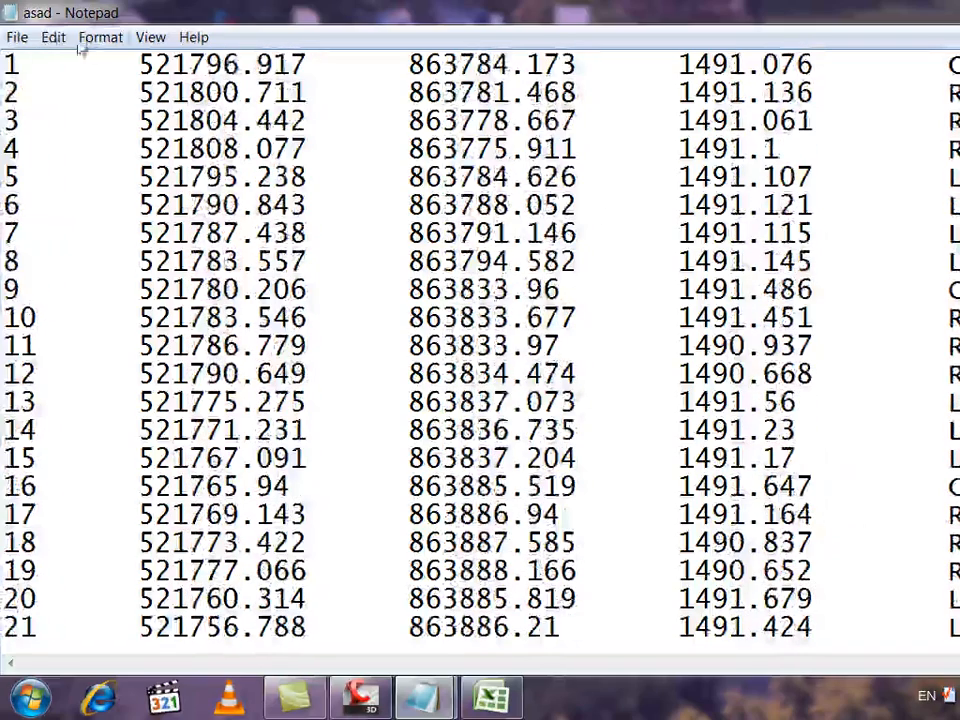
left_click(17, 37)
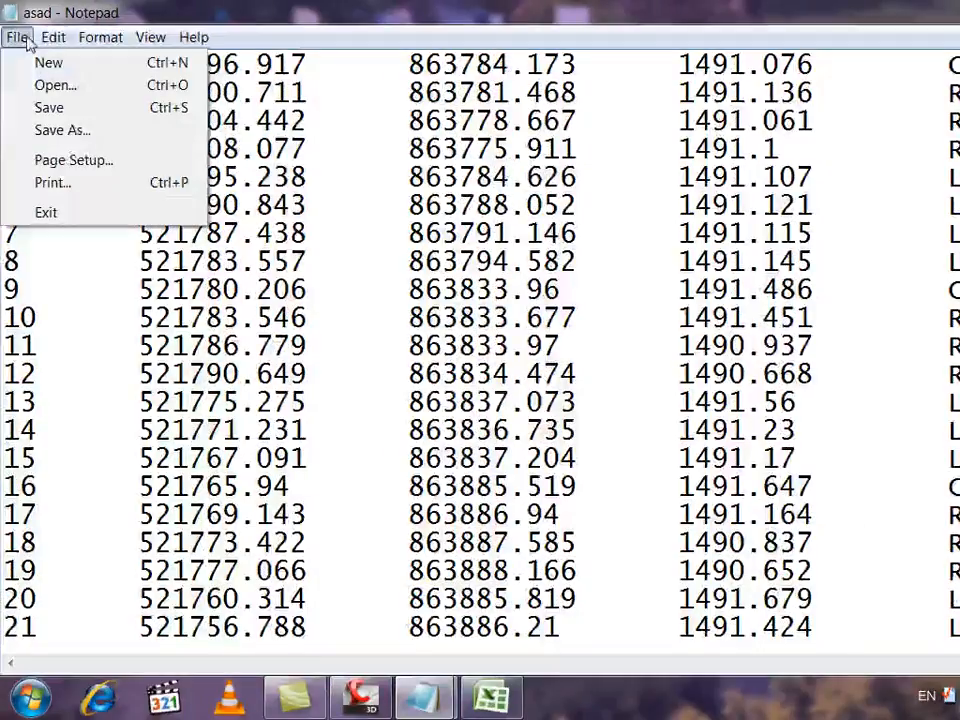
left_click(78, 110)
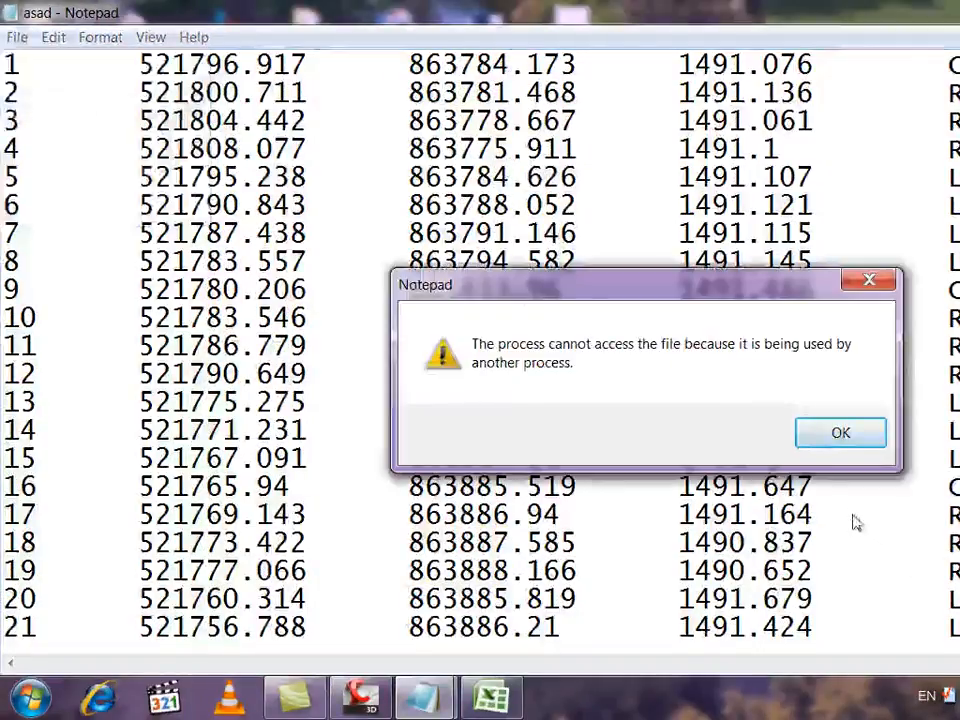
left_click(846, 440)
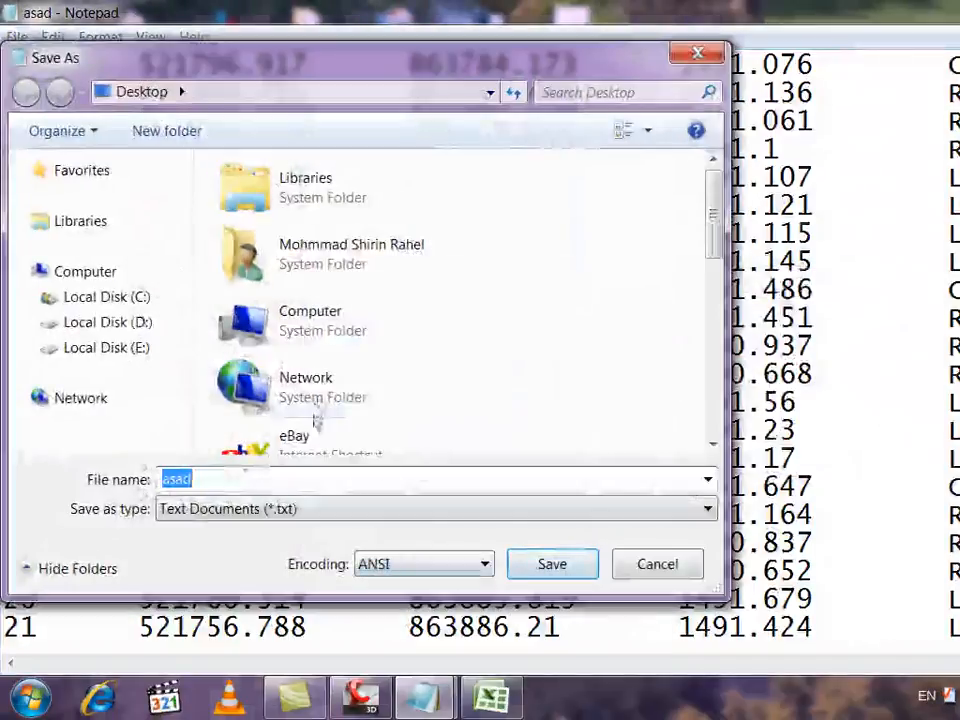
left_click(307, 481)
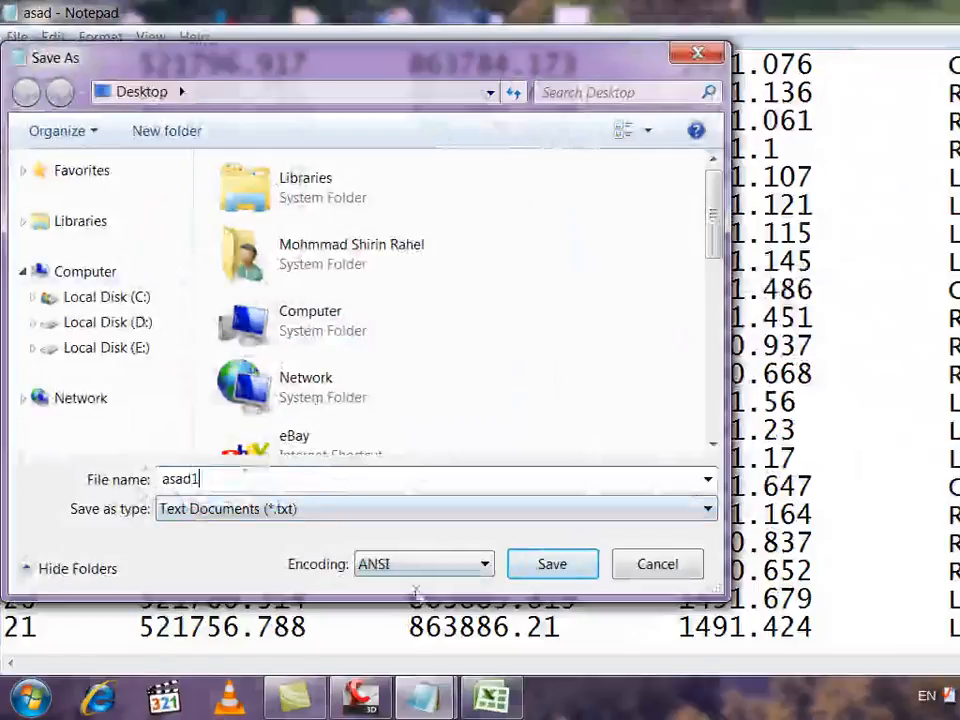
left_click(545, 564)
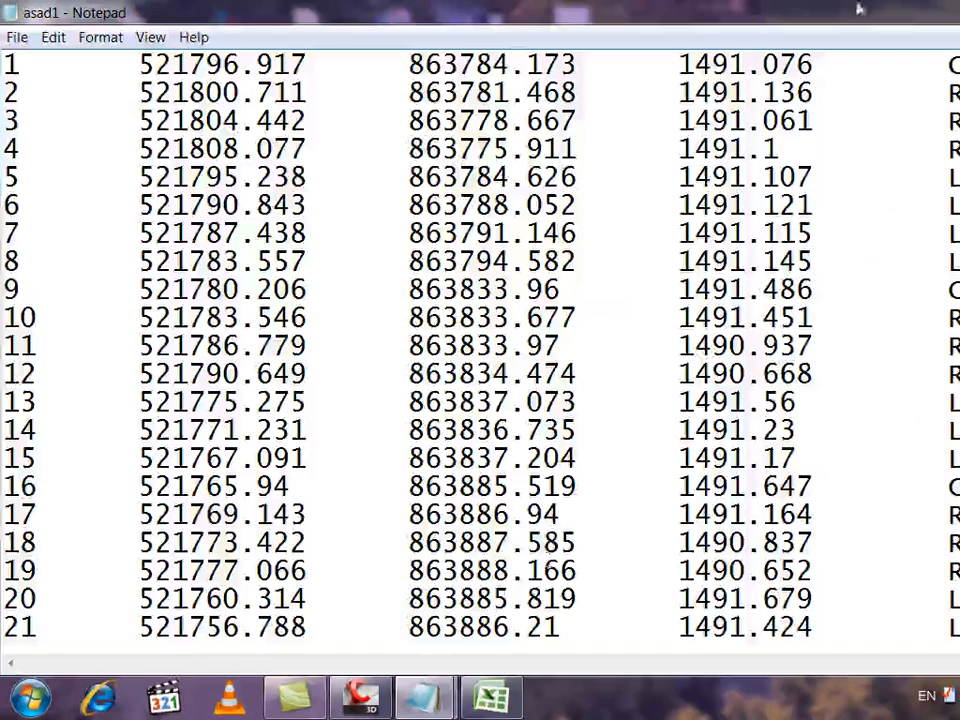
Open the asad1 text file from the desktop, maximize its window and turn on Word Wrap
key("super+d")
right_click(852, 153)
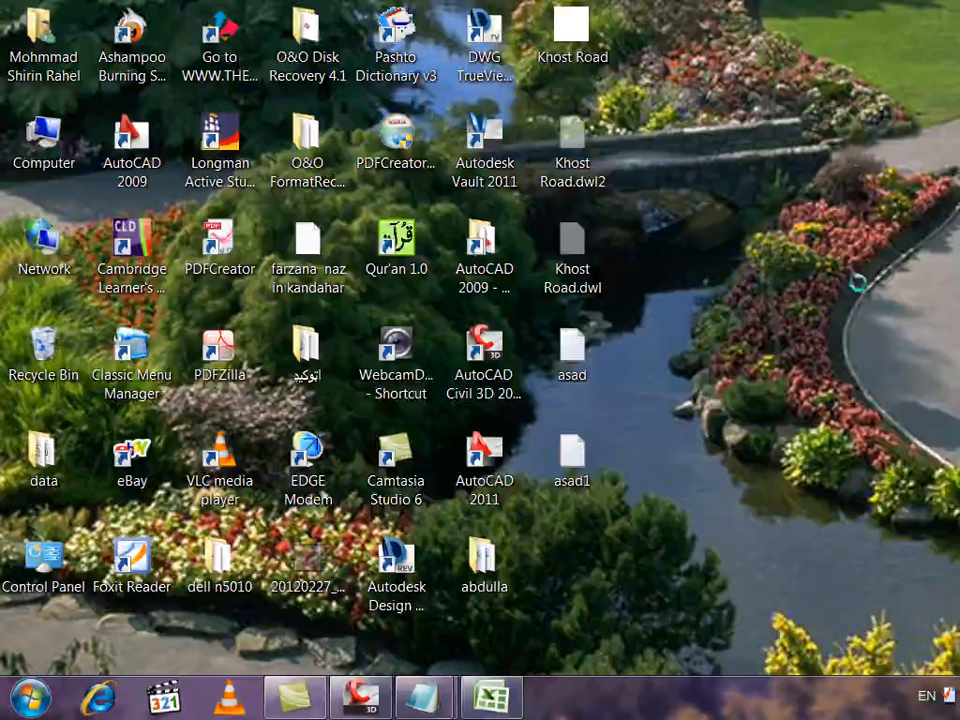
left_click(905, 210)
right_click(885, 192)
left_click(905, 249)
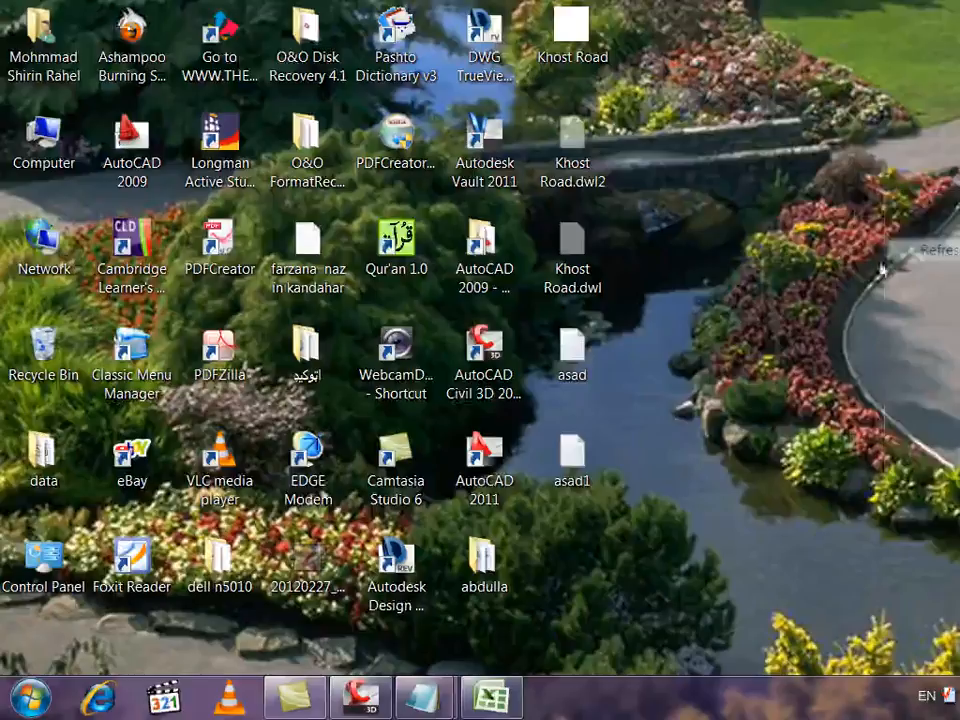
double_click(572, 452)
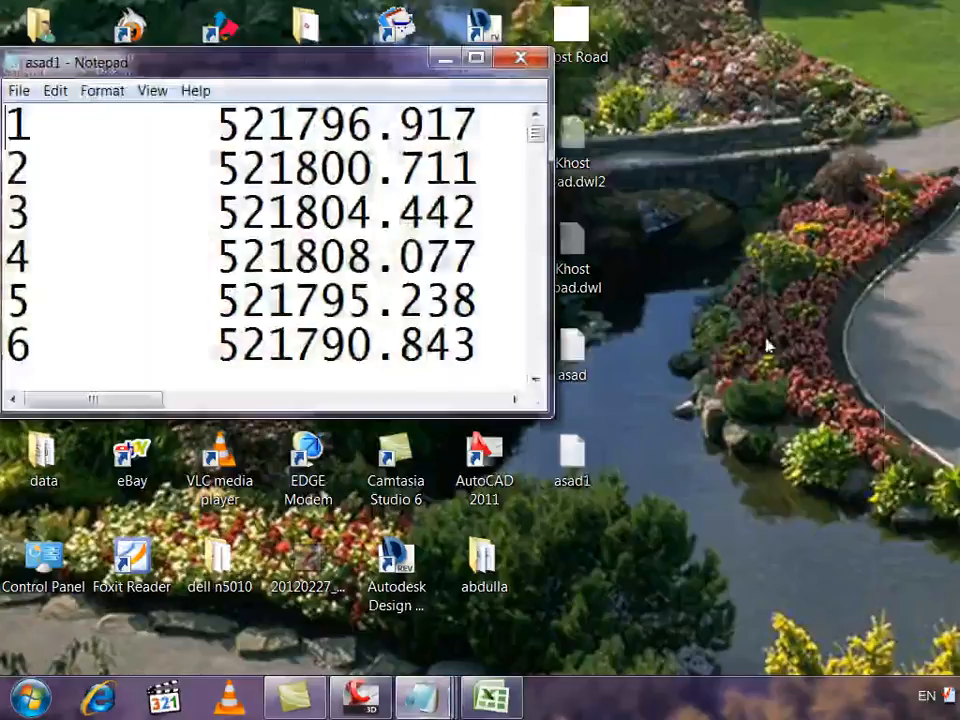
double_click(362, 55)
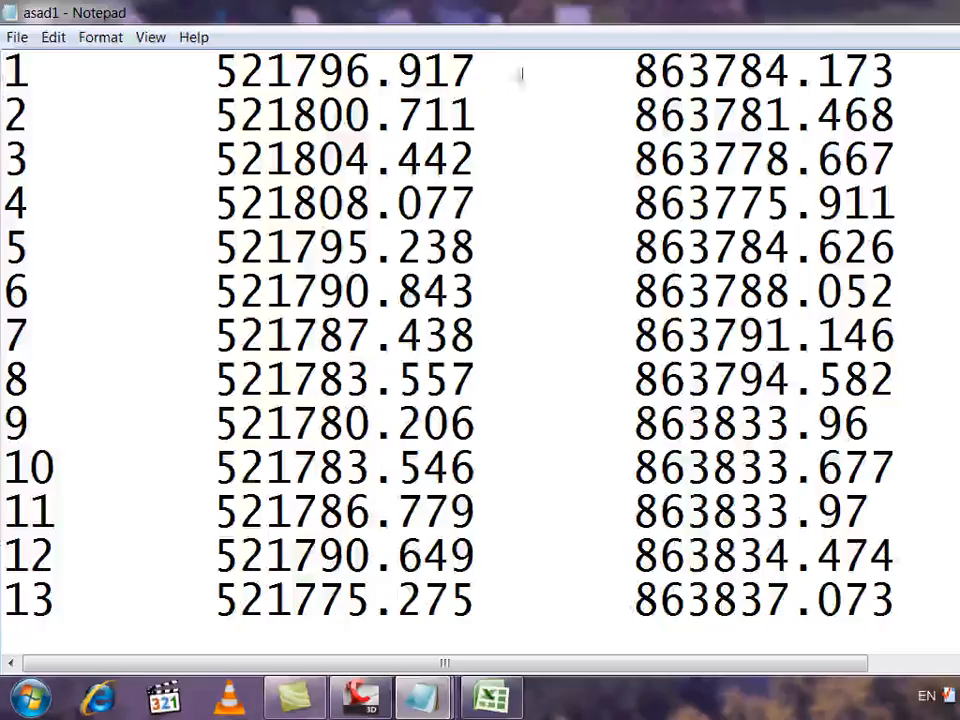
left_click(100, 37)
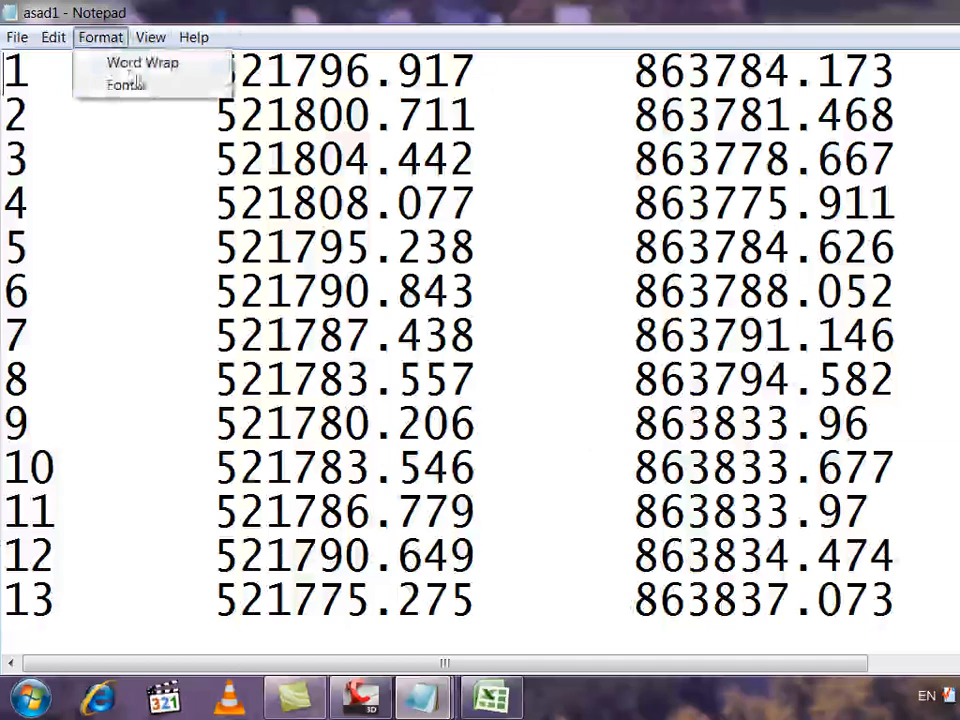
left_click(141, 63)
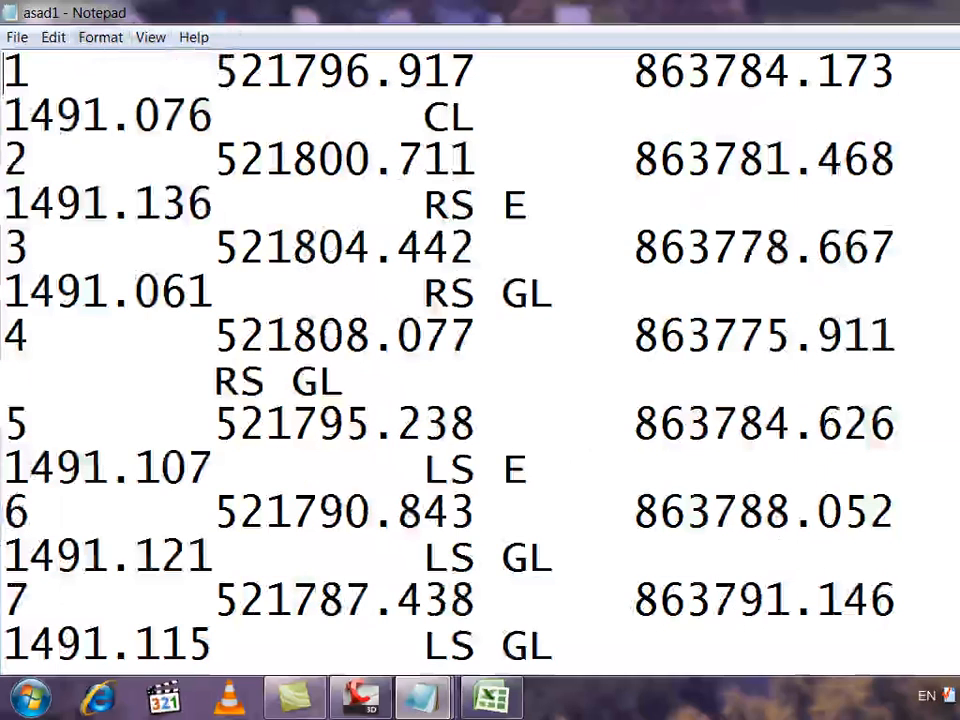
key("super+d")
right_click(859, 236)
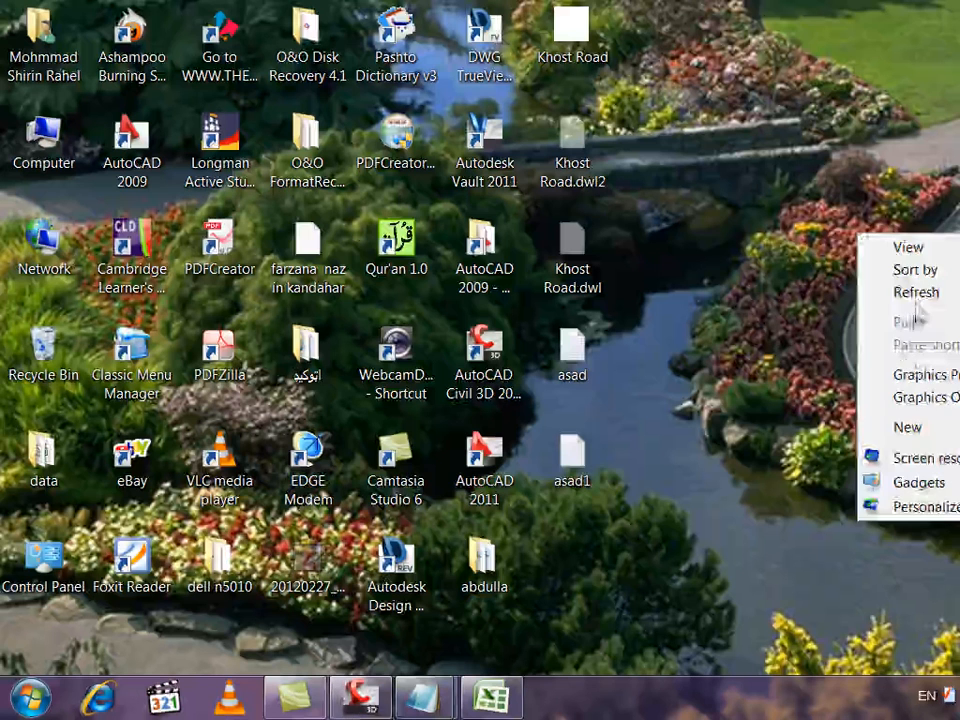
right_click(906, 271)
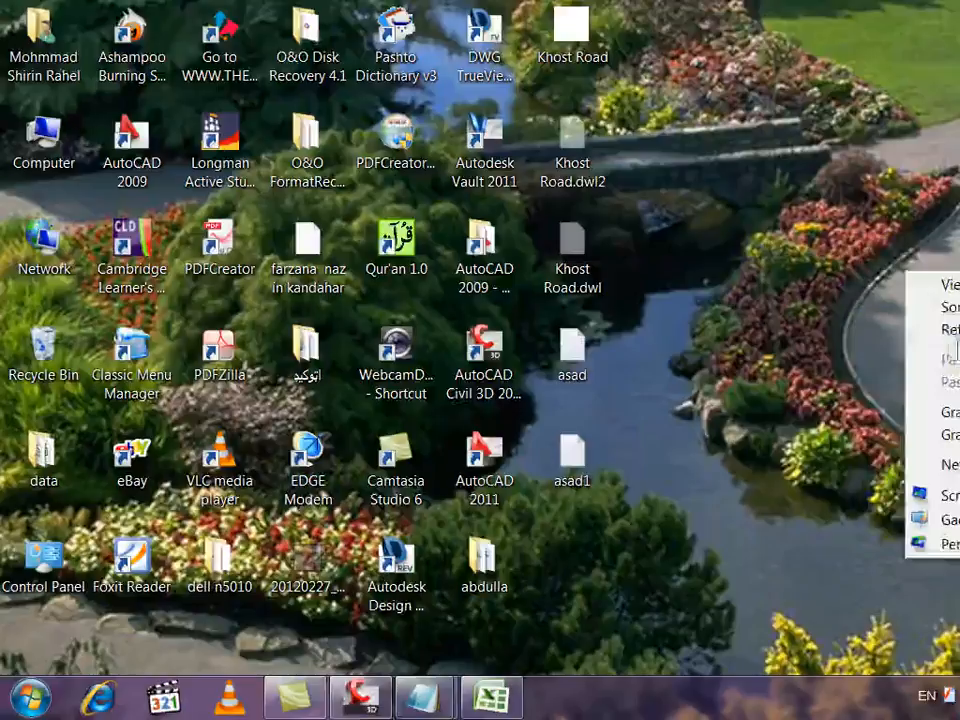
left_click(954, 335)
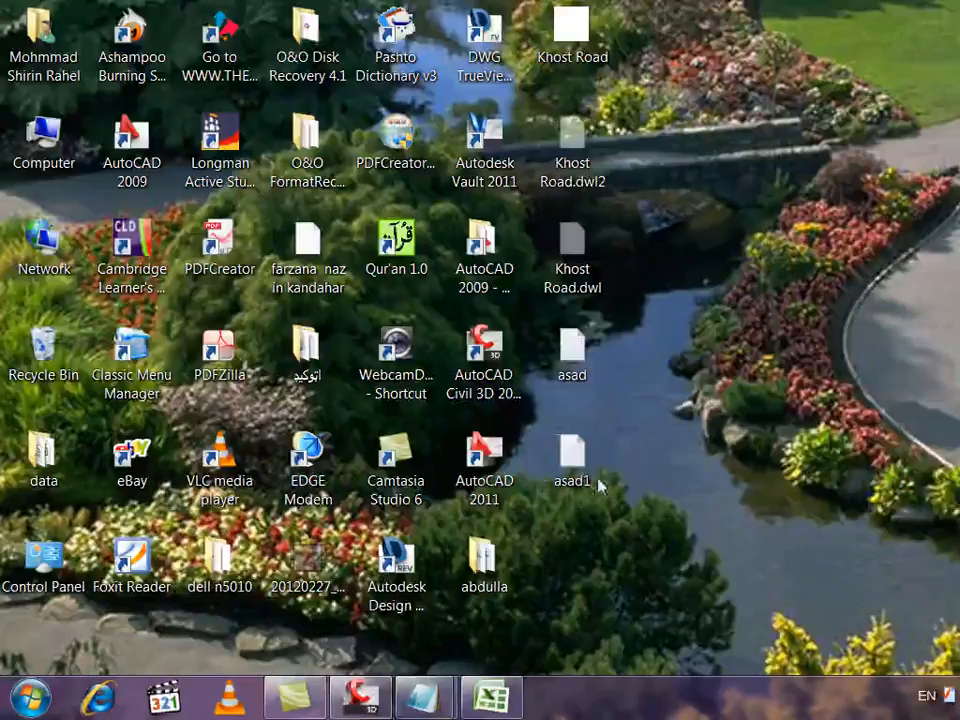
Switch to AutoCAD Civil 3D and start Import Points from the point creation tools for the Khost Road drawing
left_click(361, 697)
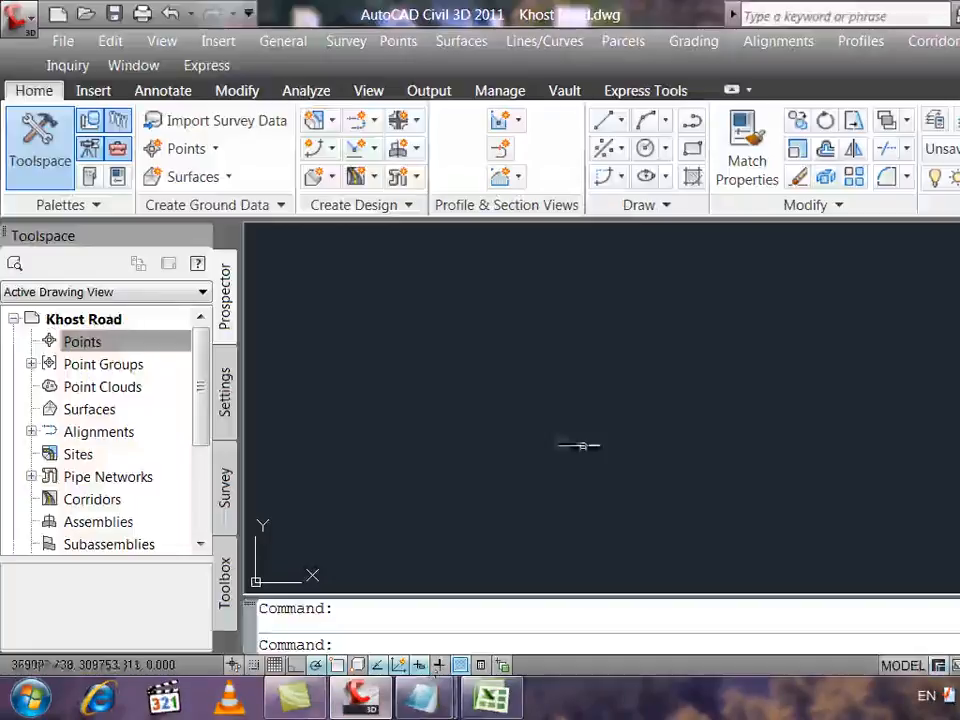
left_click(105, 342)
right_click(105, 342)
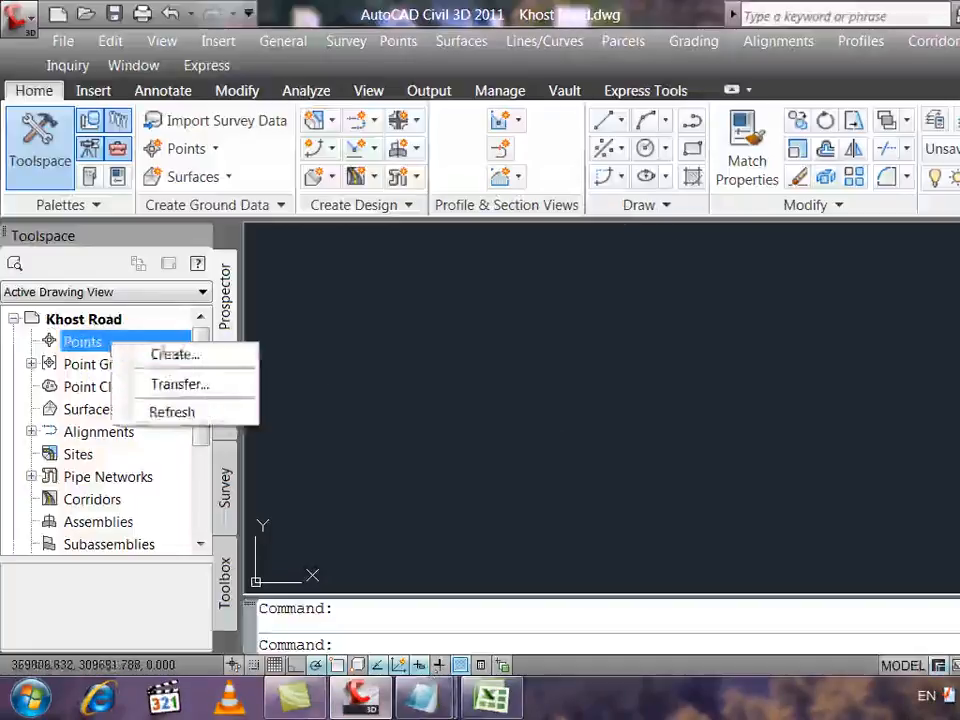
left_click(170, 354)
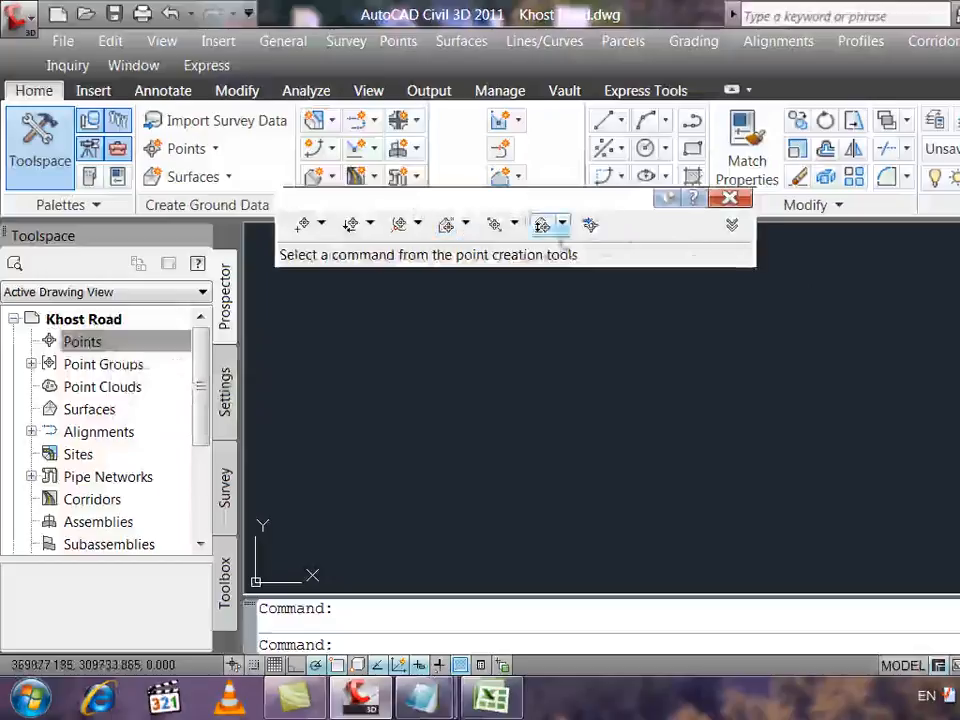
left_click(591, 226)
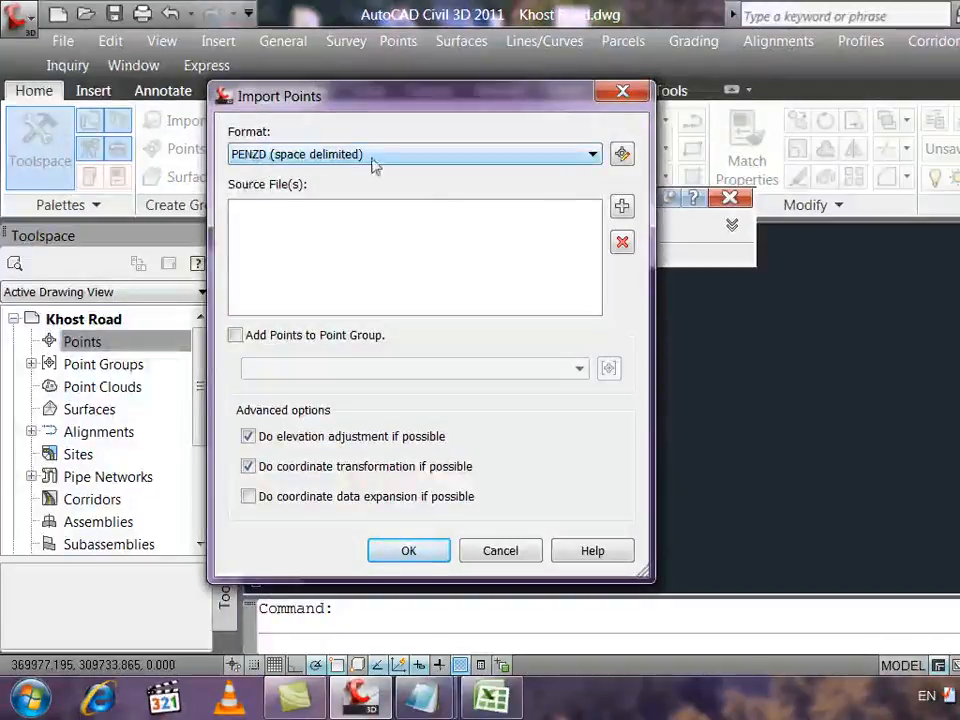
Add asad1.txt from the Desktop as the import's source file and select its entry in the source list
left_click(622, 207)
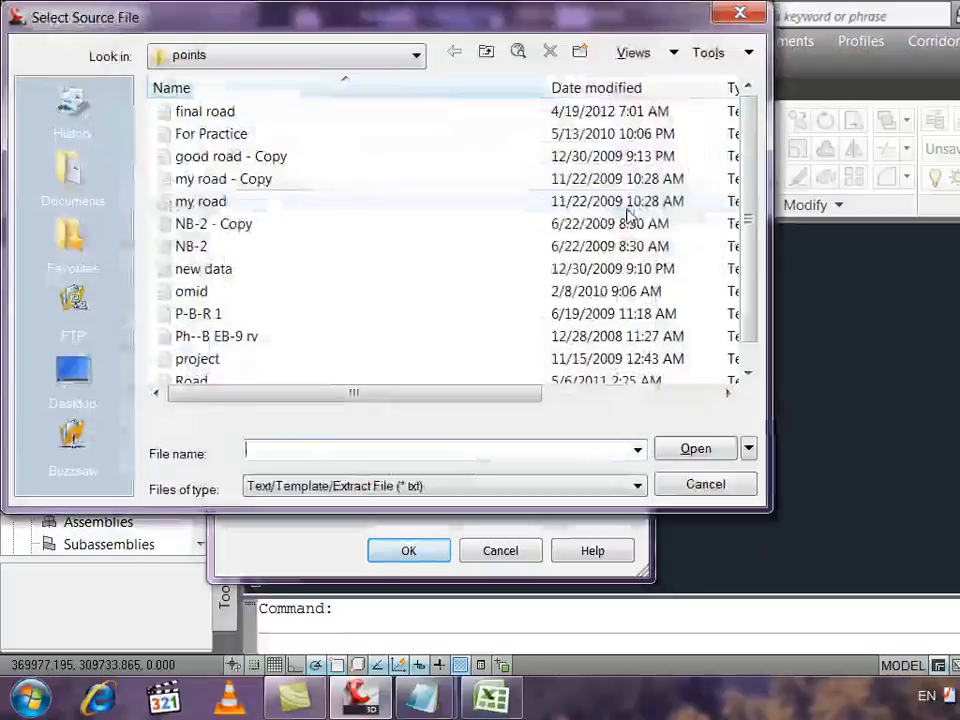
left_click(73, 375)
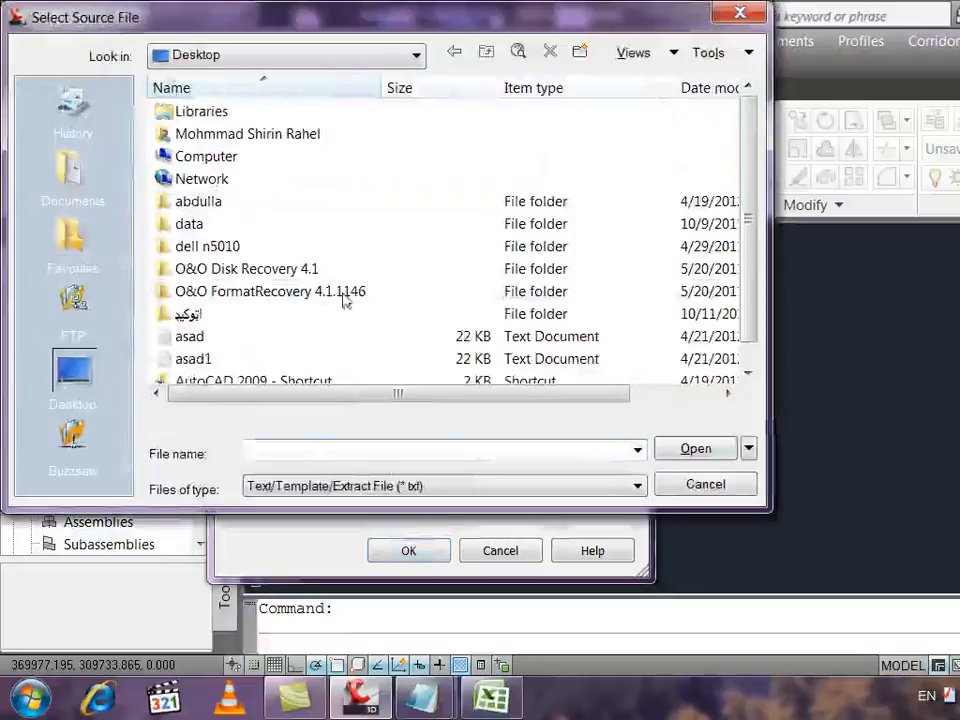
left_click(203, 364)
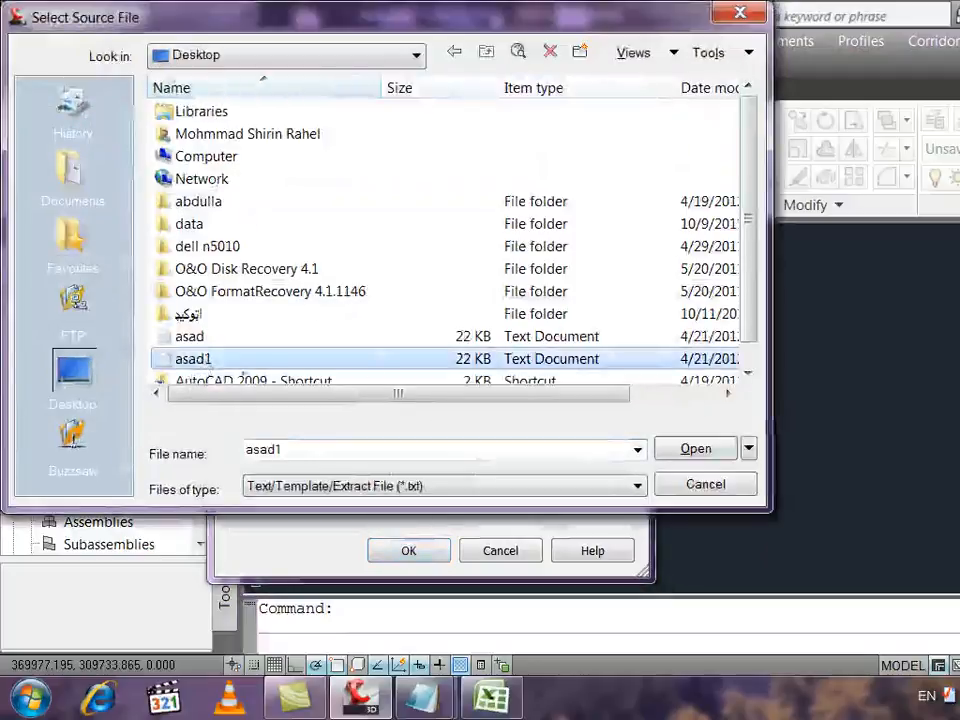
left_click(702, 450)
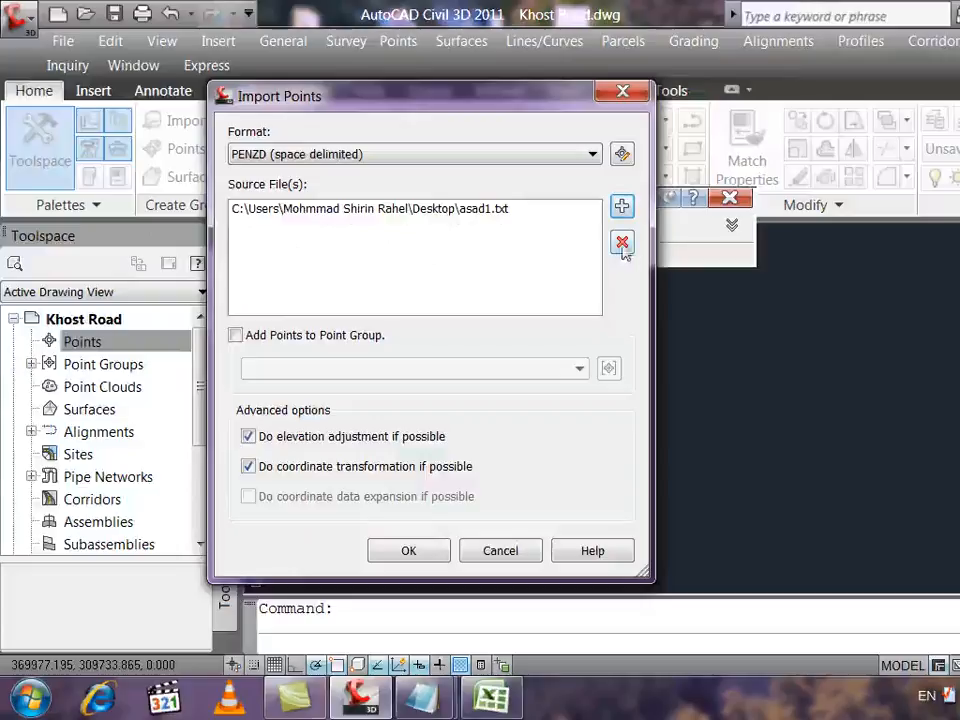
left_click(504, 212)
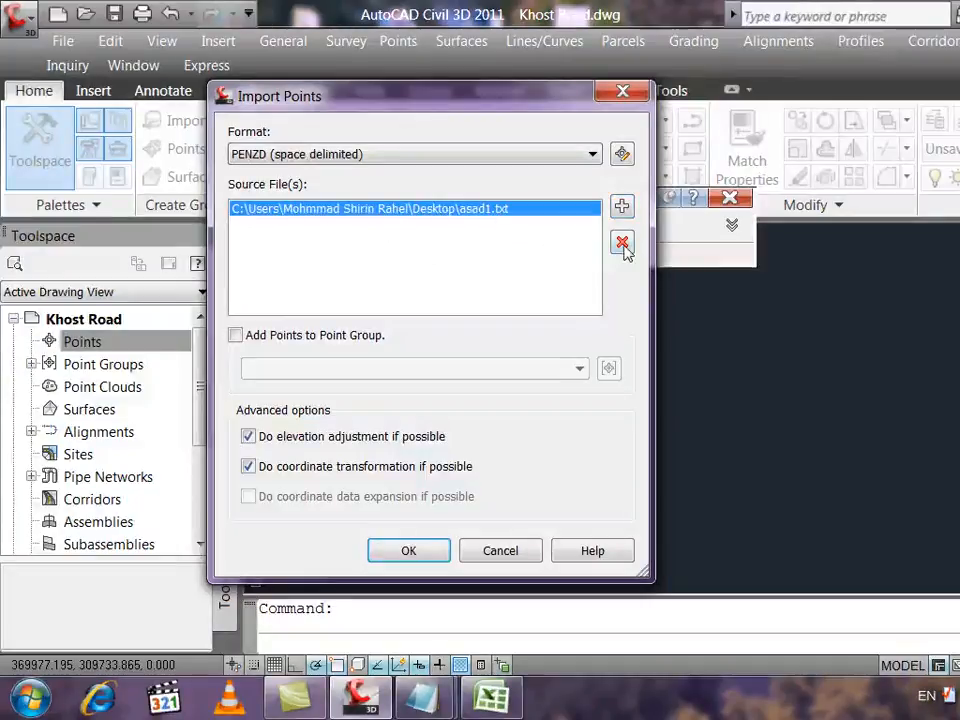